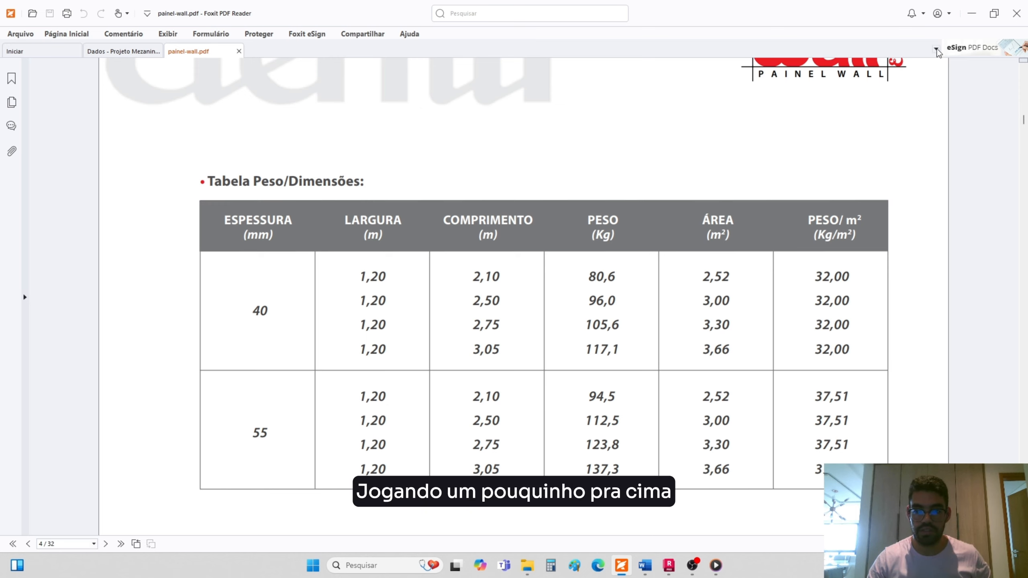
Switch to the "Dados - Projeto Mezanino" document in Word and examine the mezzanine's load list, including the 6120:2019 reference.
{"action": "left_click", "coordinate": [971, 14]}
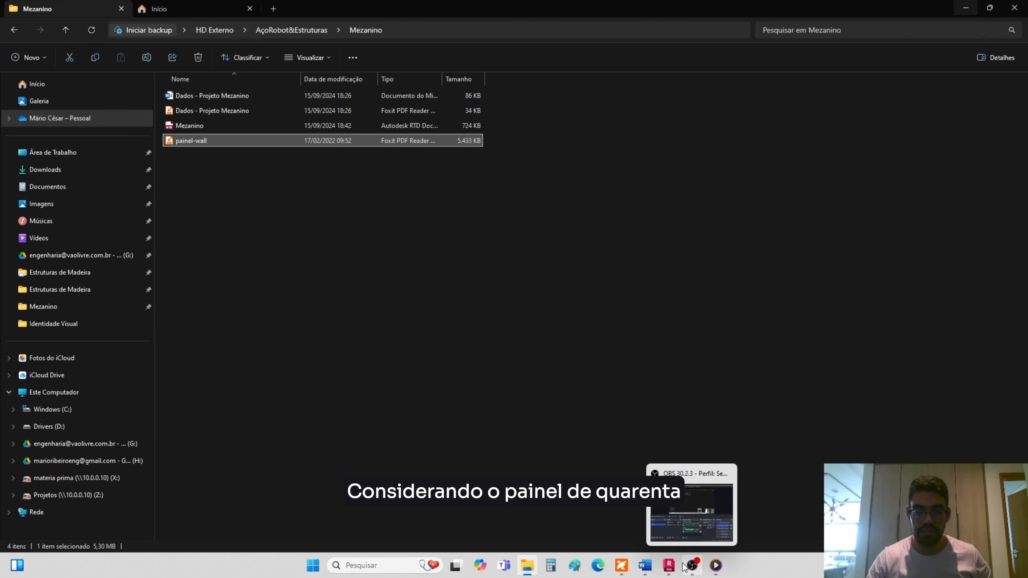
{"action": "left_click", "coordinate": [647, 568]}
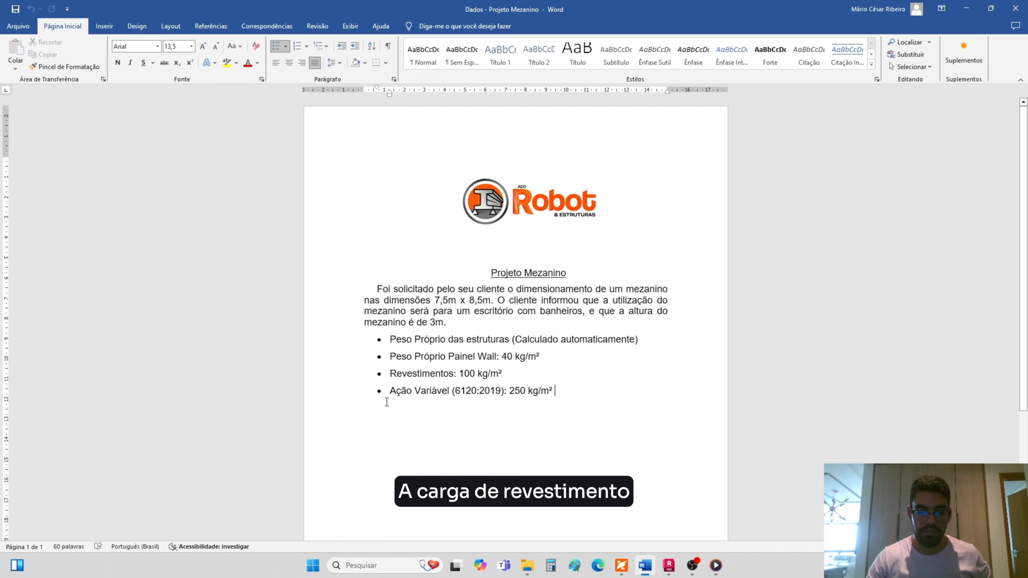
{"action": "left_click", "coordinate": [429, 339]}
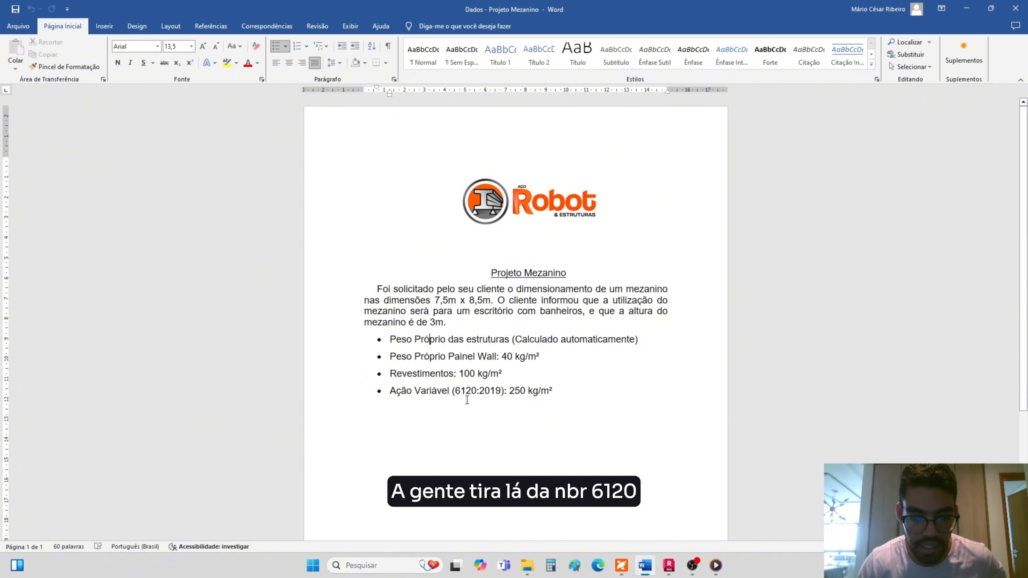
{"action": "left_click_drag", "start_coordinate": [457, 392], "coordinate": [501, 392]}
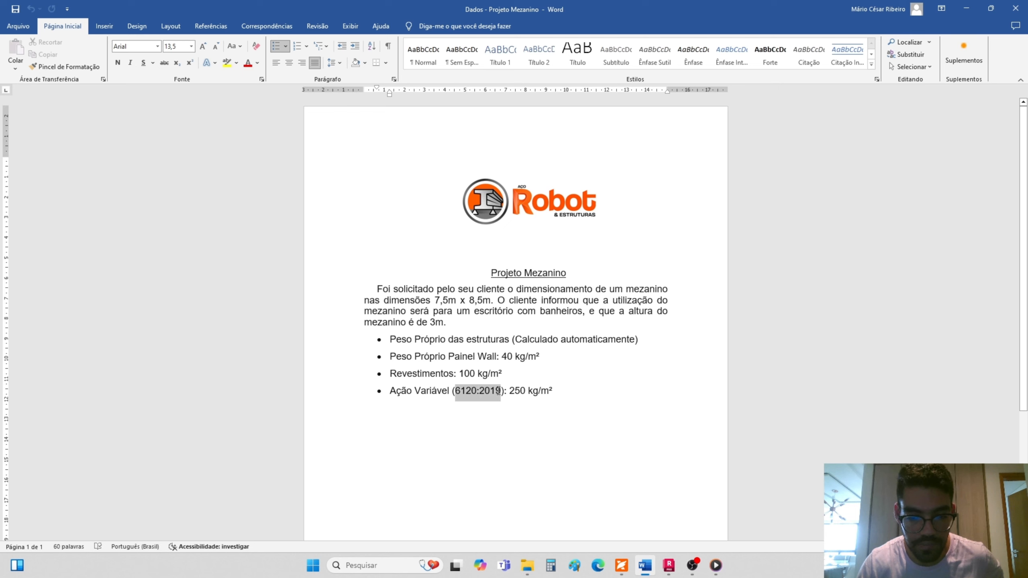
{"action": "left_click", "coordinate": [470, 374]}
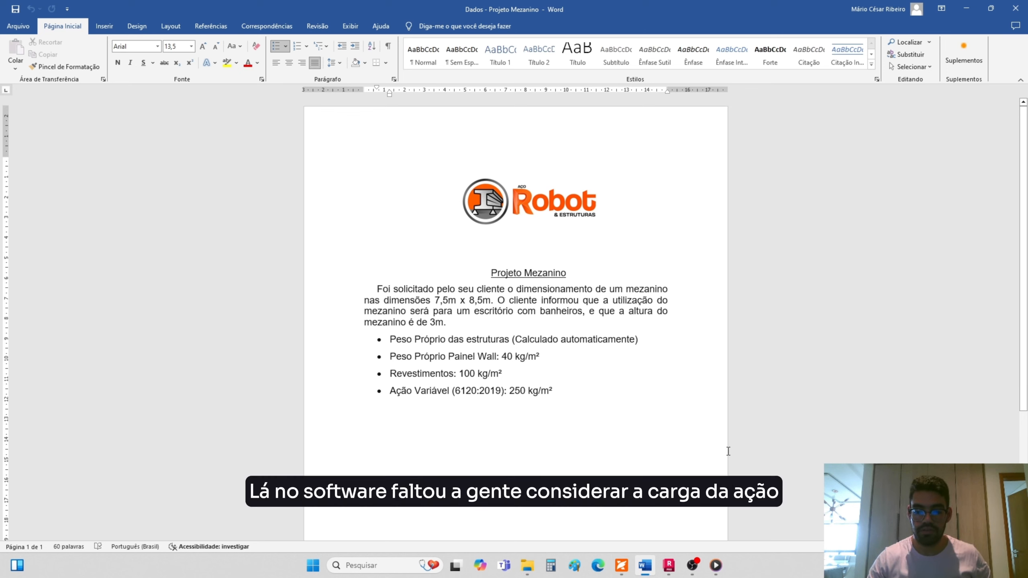
Switch to Robot Structural Analysis and set the nature of the new load case to ativo.
{"action": "left_click", "coordinate": [668, 565]}
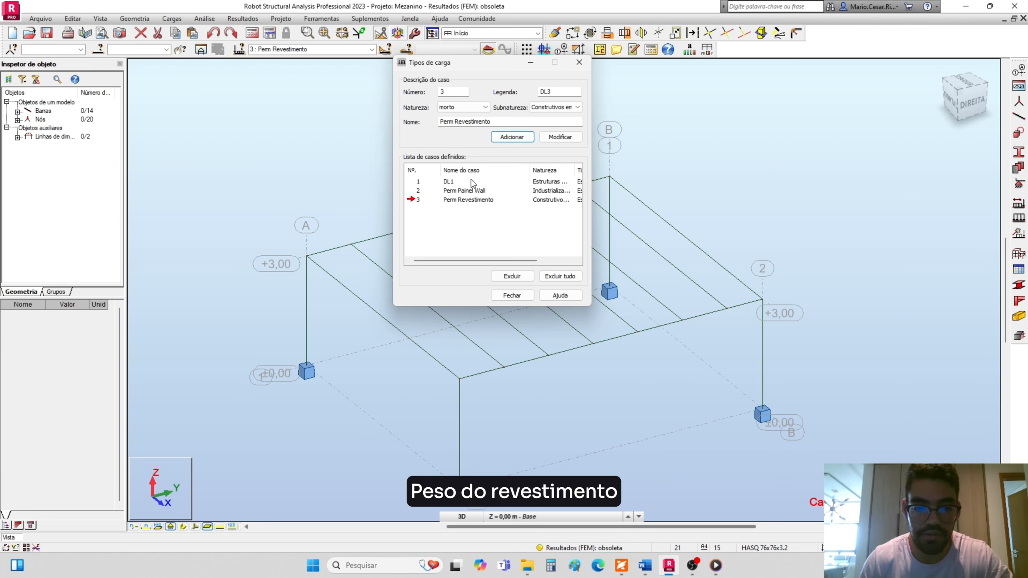
{"action": "left_click", "coordinate": [484, 107]}
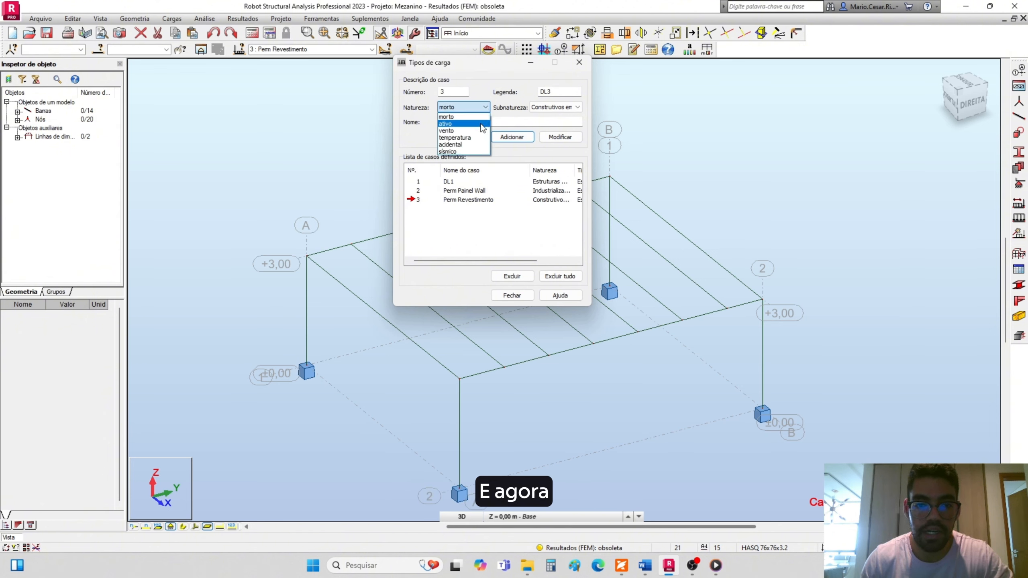
{"action": "left_click", "coordinate": [481, 124]}
{"action": "left_click", "coordinate": [499, 119]}
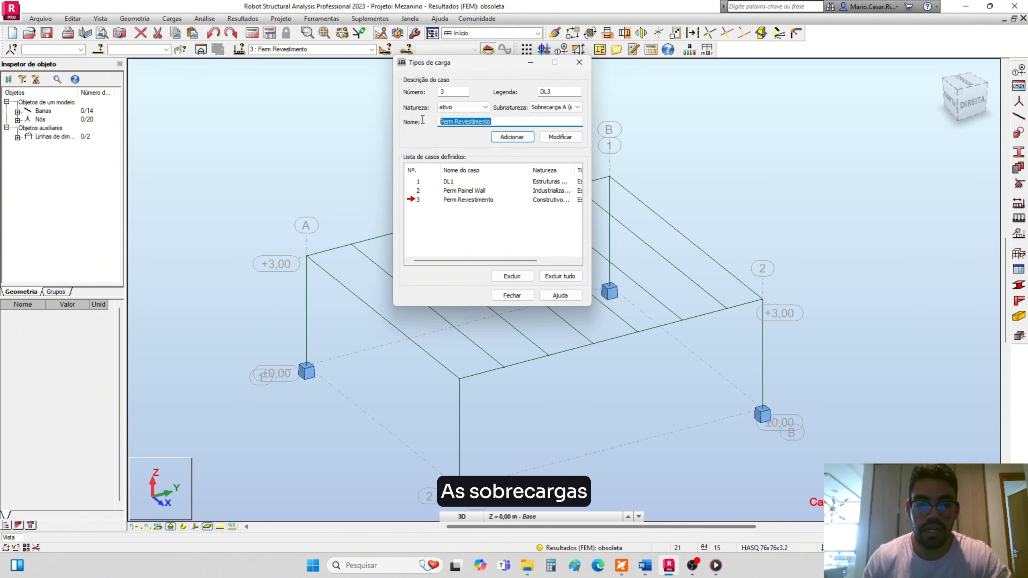
{"action": "left_click", "coordinate": [485, 108]}
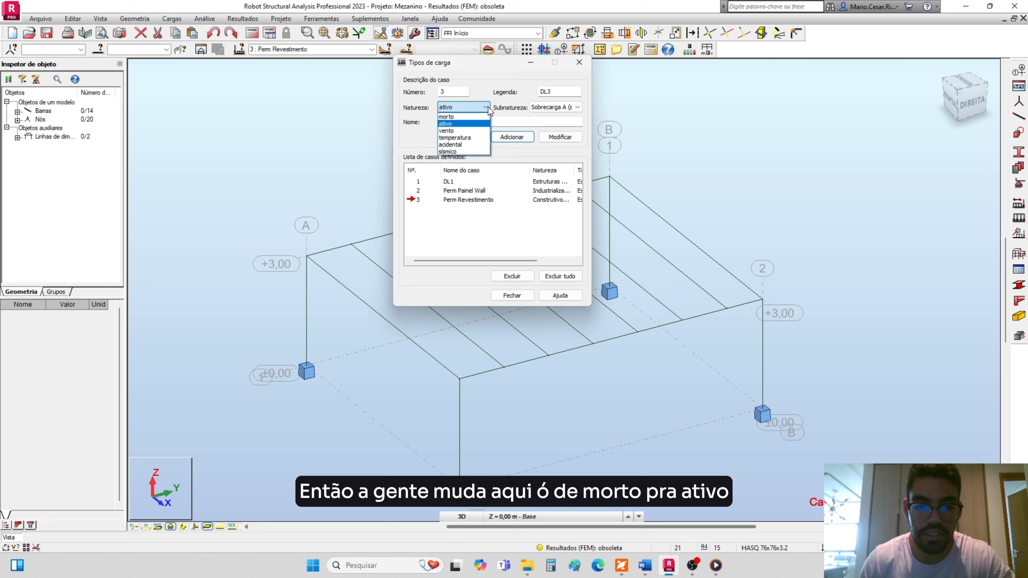
{"action": "left_click", "coordinate": [476, 124]}
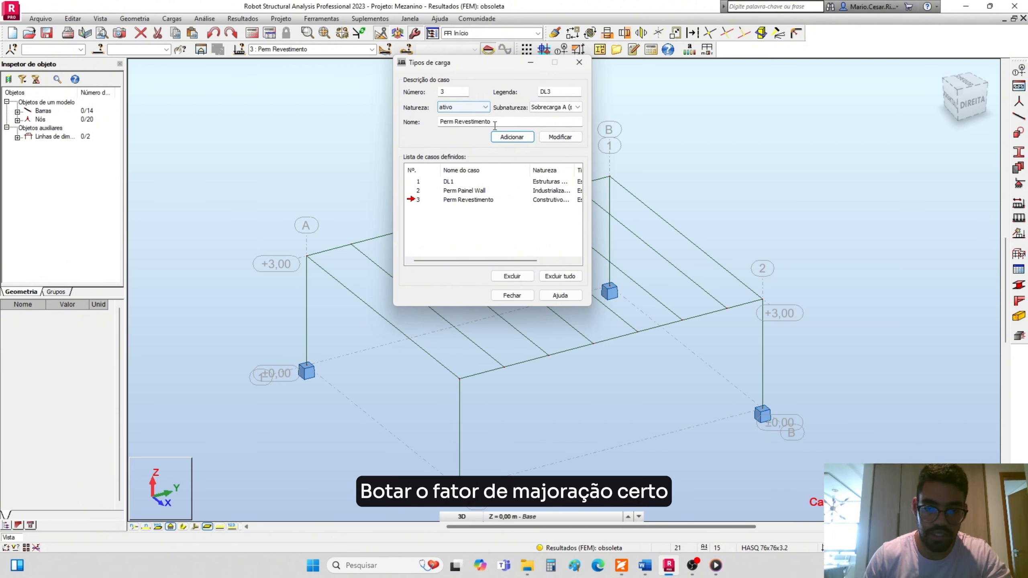
Add the load case as "Sobrecargas Utilização" with subnature Sobrecarga A (sem predominância de pesos fixos) and close the load types dialog.
{"action": "left_click_drag", "start_coordinate": [501, 122], "coordinate": [423, 129]}
{"action": "type", "text": "Sobrecargas"}
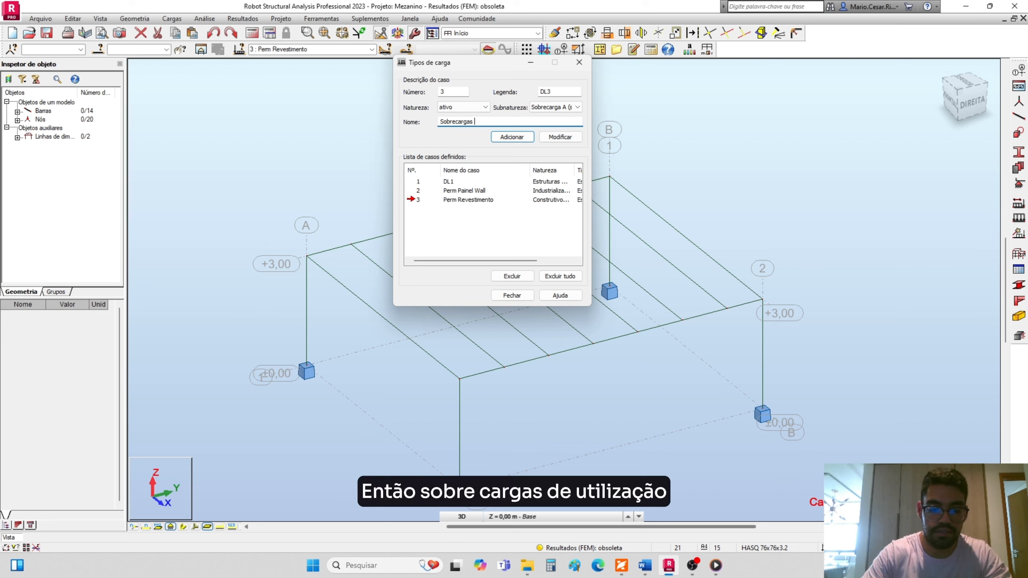
{"action": "type", "text": " Utilizaçã"}
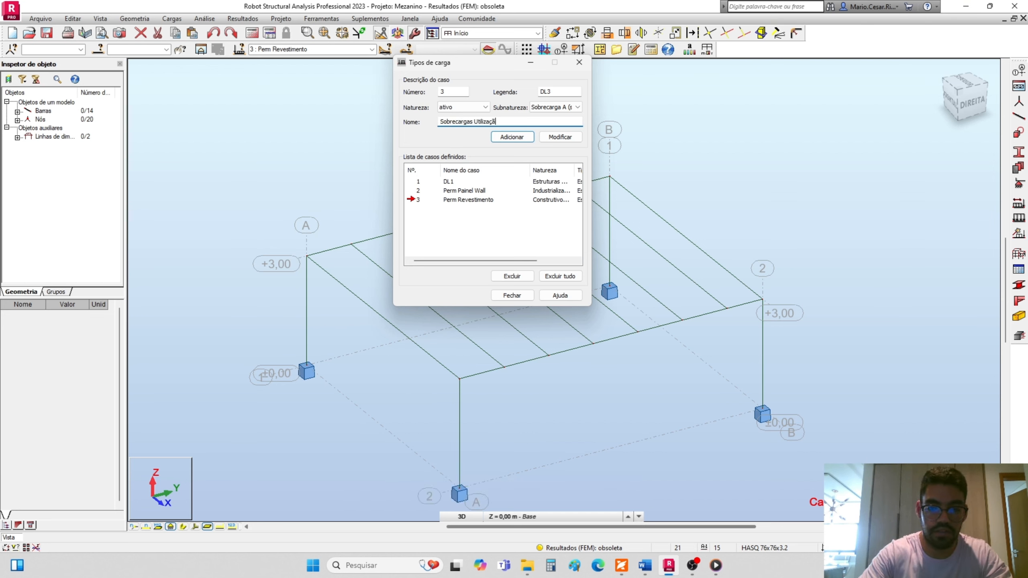
{"action": "type", "text": "o"}
{"action": "left_click", "coordinate": [578, 107]}
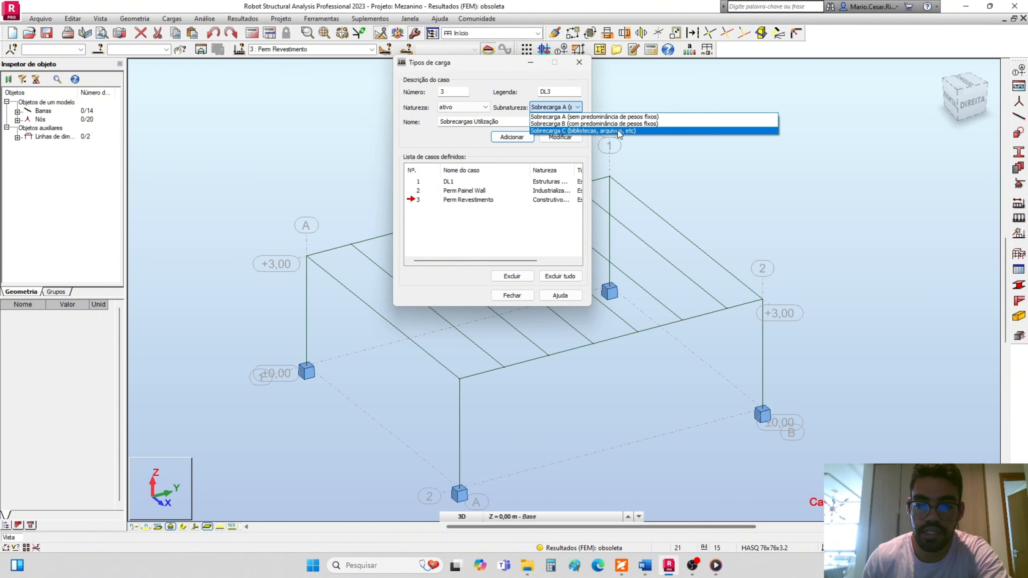
{"action": "left_click", "coordinate": [596, 119]}
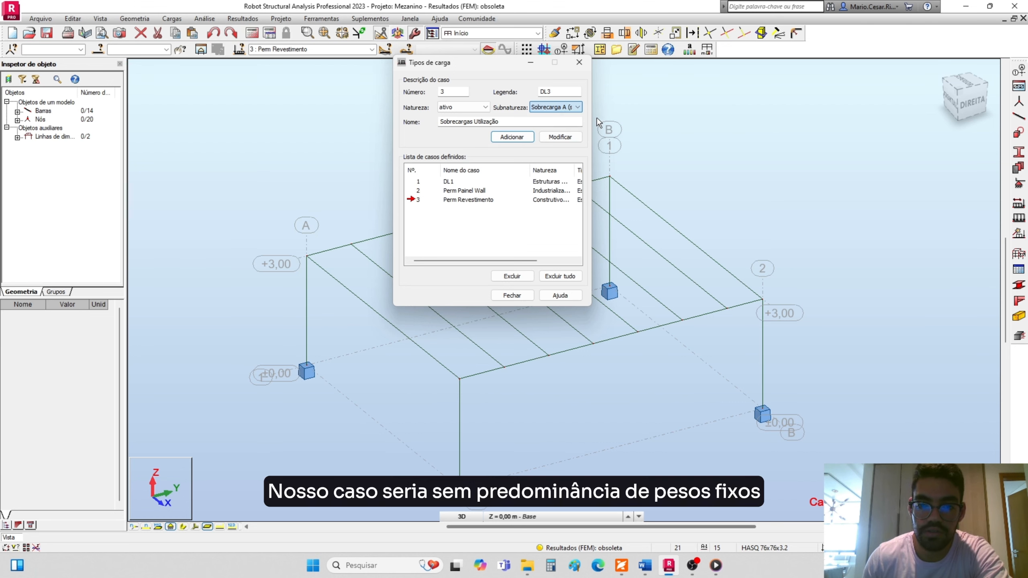
{"action": "left_click", "coordinate": [523, 139]}
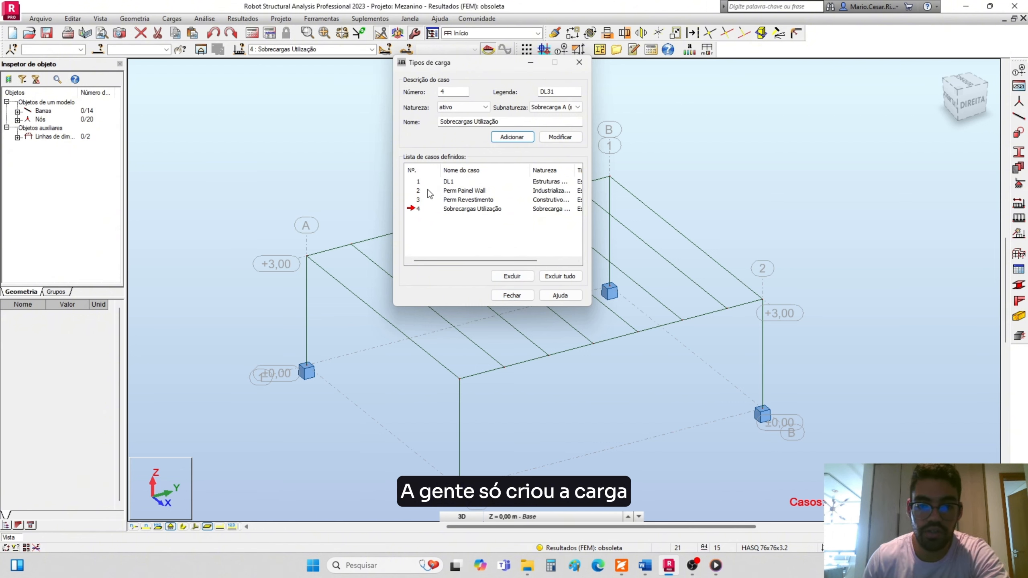
{"action": "left_click", "coordinate": [512, 295]}
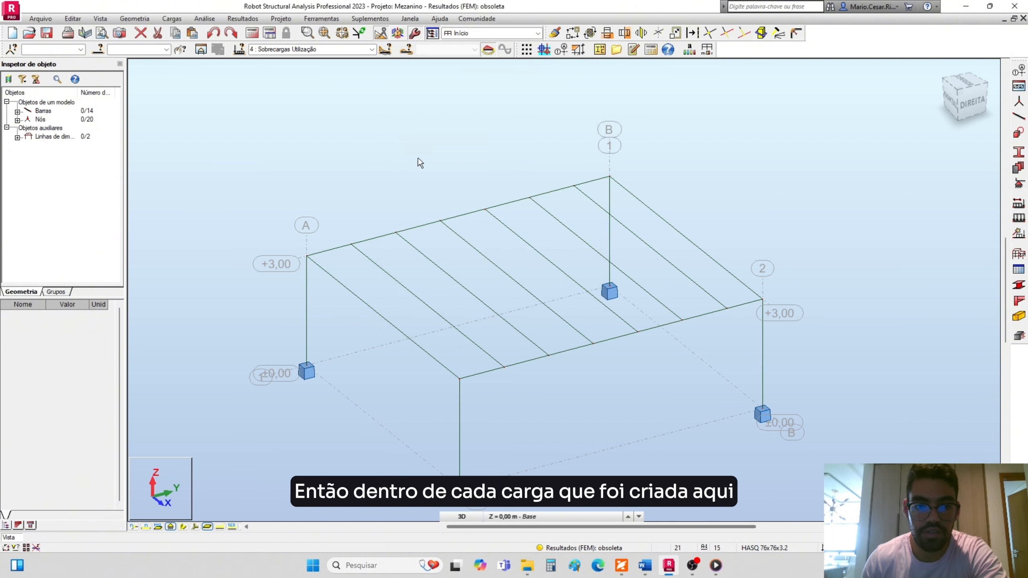
{"action": "left_click", "coordinate": [372, 51]}
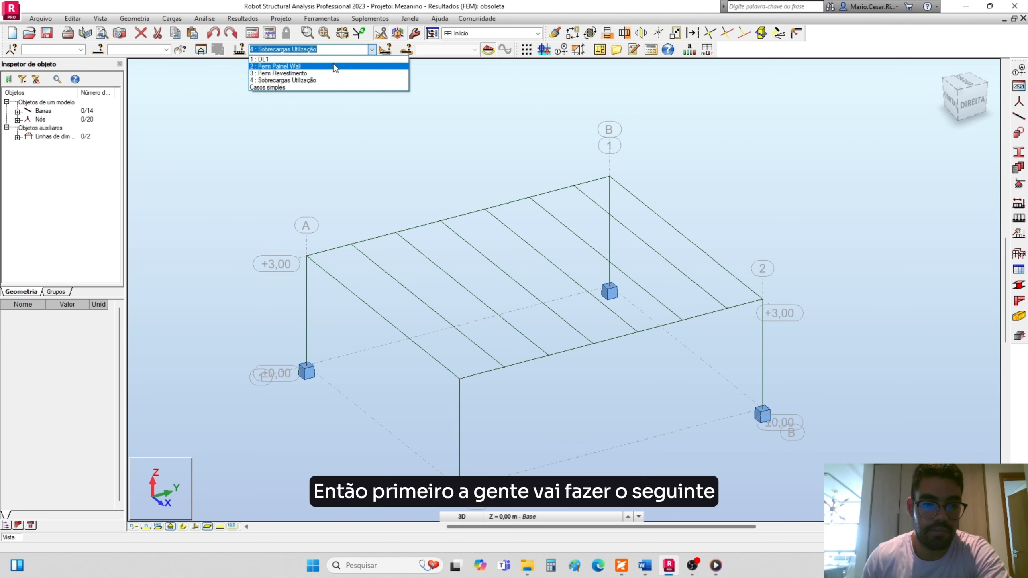
{"action": "left_click", "coordinate": [362, 52]}
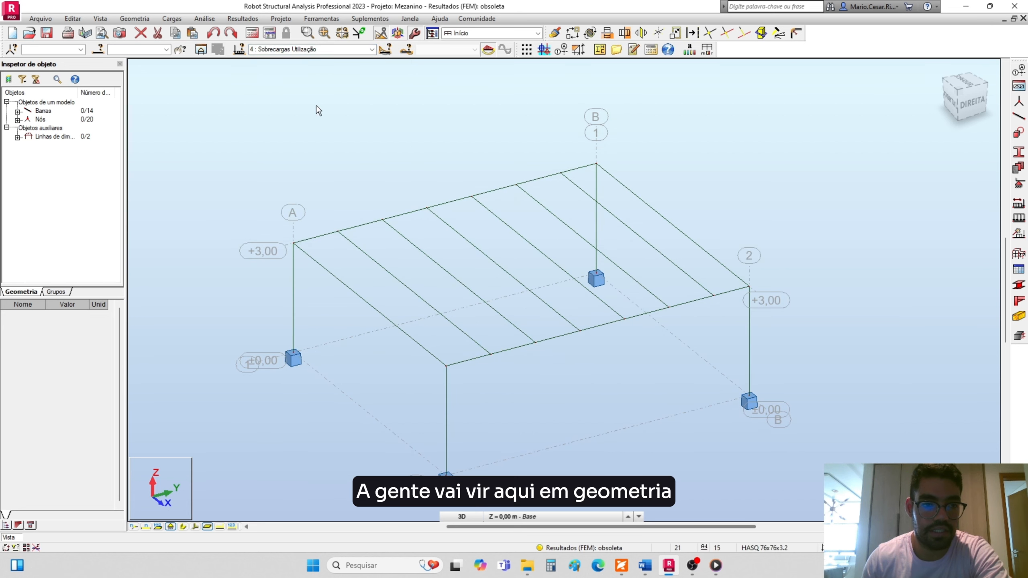
Create a rectangular cladding (Revestimentos) with Direção X load distribution over the +3,00 floor, through corners A-2, B-2 and B-1.
{"action": "left_click", "coordinate": [146, 21]}
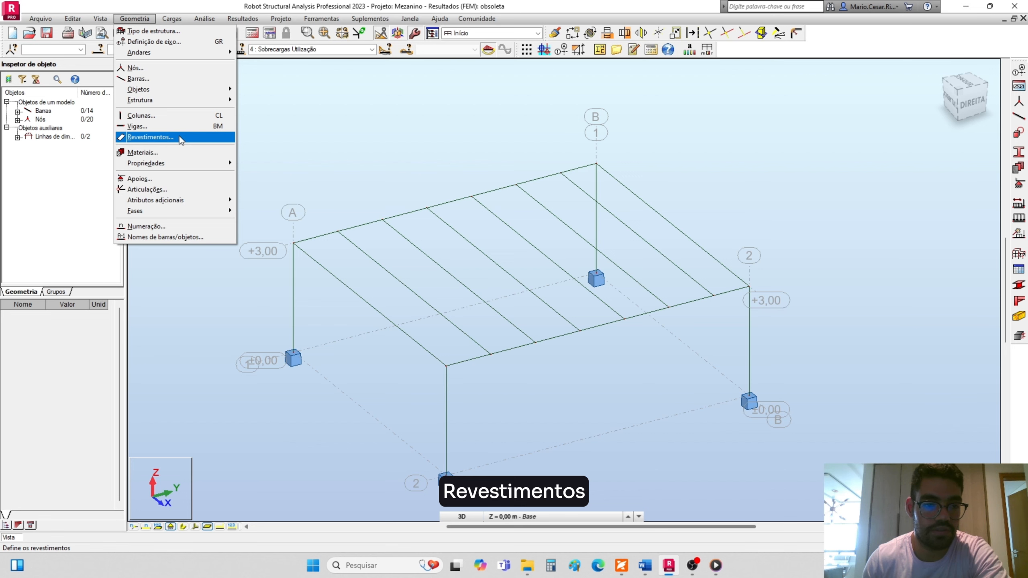
{"action": "left_click", "coordinate": [181, 138]}
{"action": "left_click", "coordinate": [946, 161]}
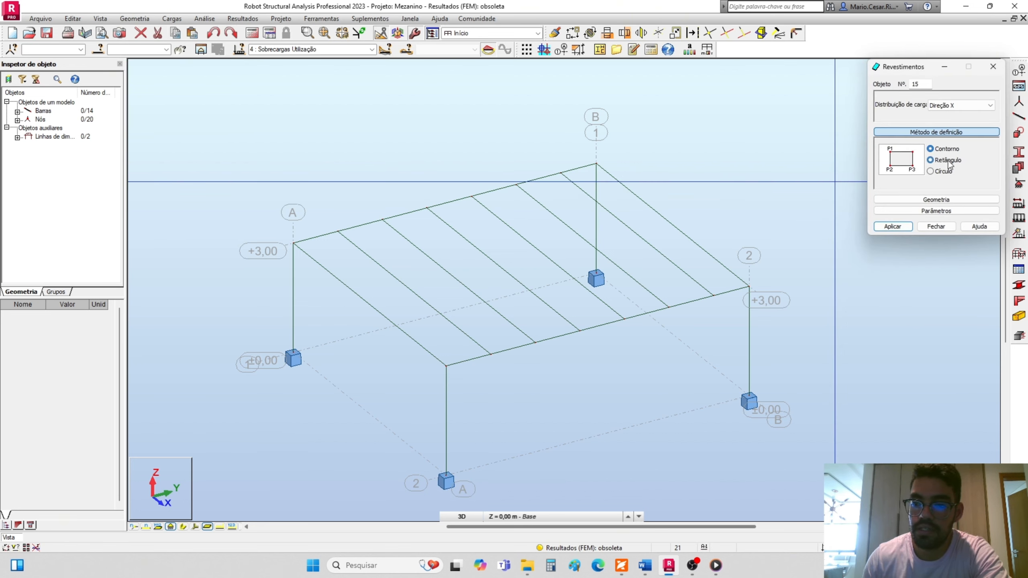
{"action": "left_click", "coordinate": [445, 367]}
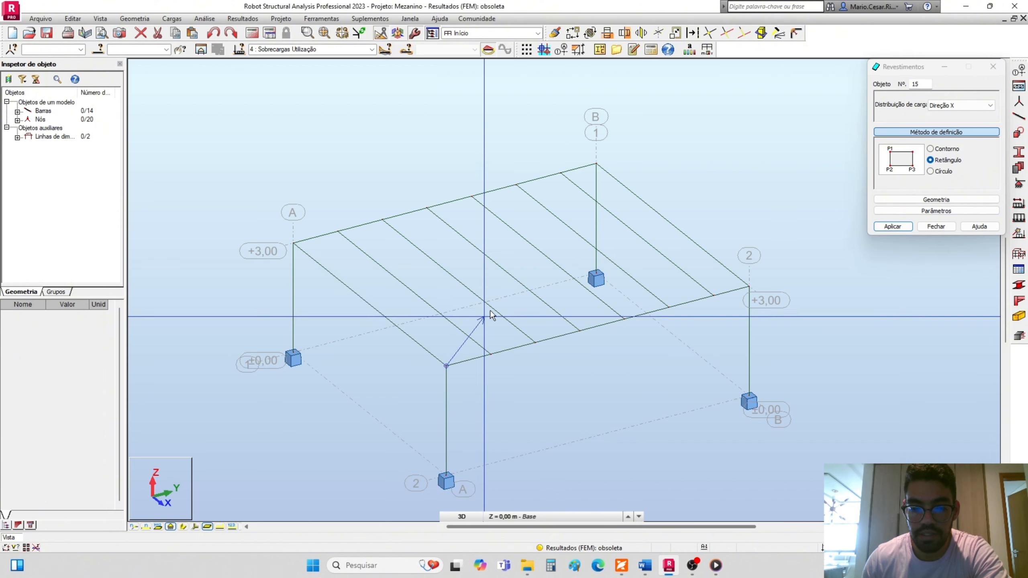
{"action": "left_click", "coordinate": [748, 286]}
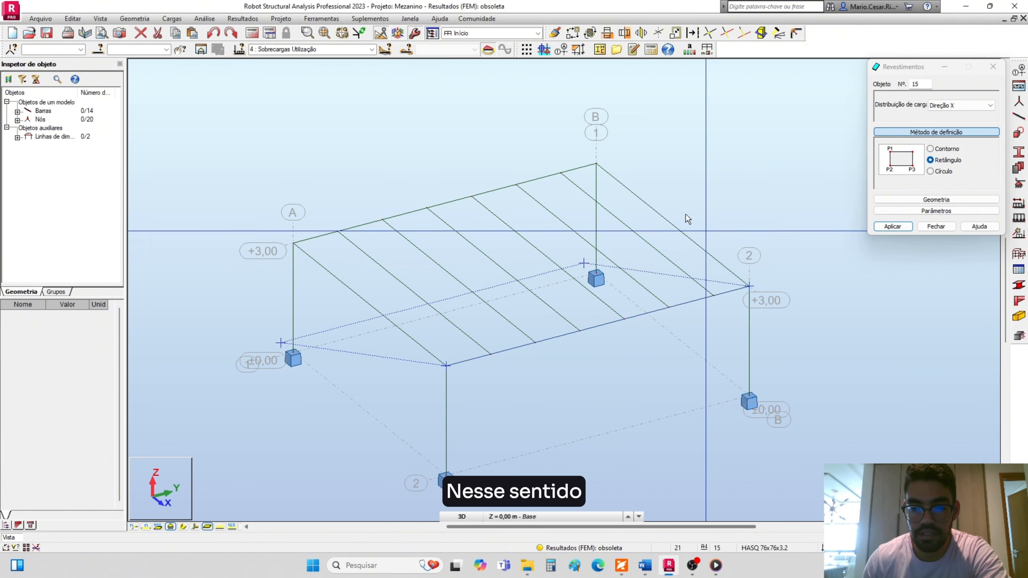
{"action": "left_click", "coordinate": [602, 171]}
{"action": "right_click", "coordinate": [525, 182]}
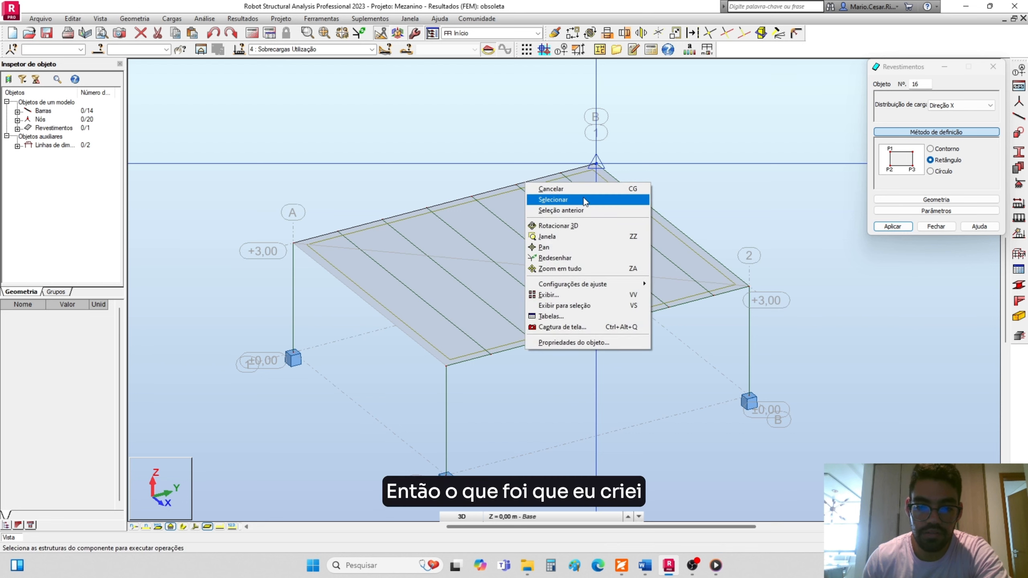
{"action": "left_click", "coordinate": [589, 201]}
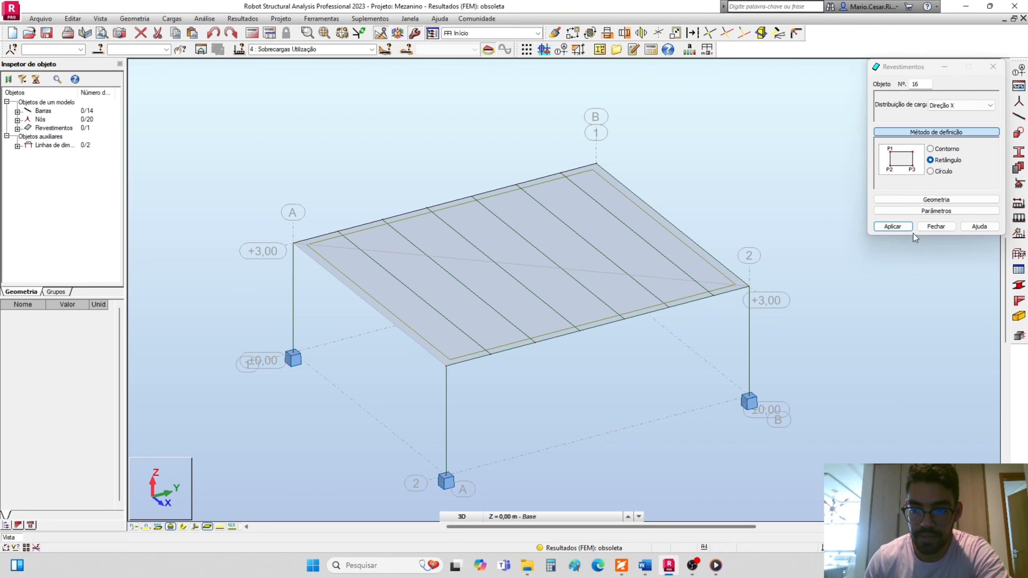
{"action": "left_click", "coordinate": [936, 227]}
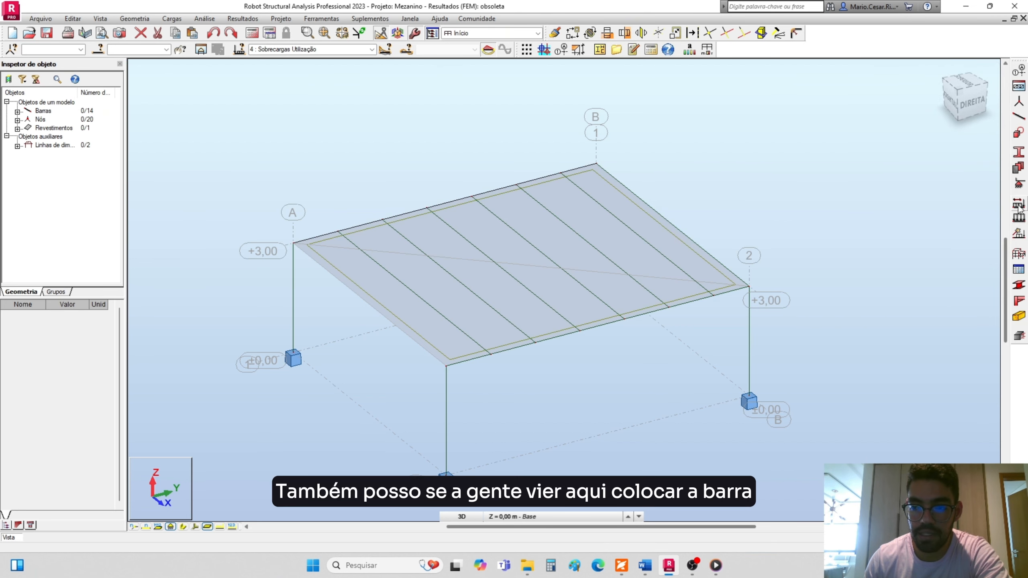
{"action": "left_click", "coordinate": [1018, 219]}
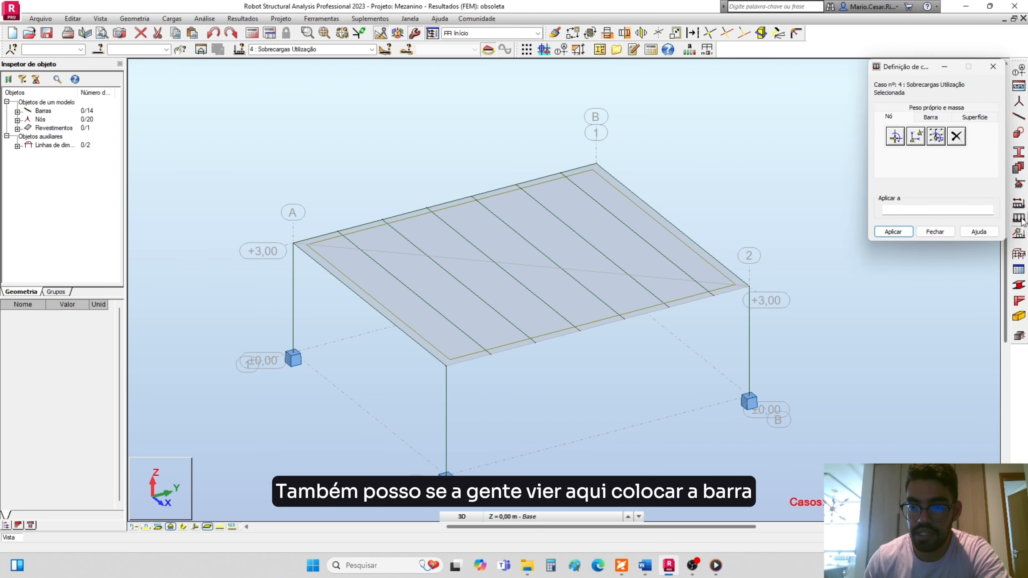
{"action": "left_click", "coordinate": [930, 118]}
{"action": "left_click", "coordinate": [895, 136]}
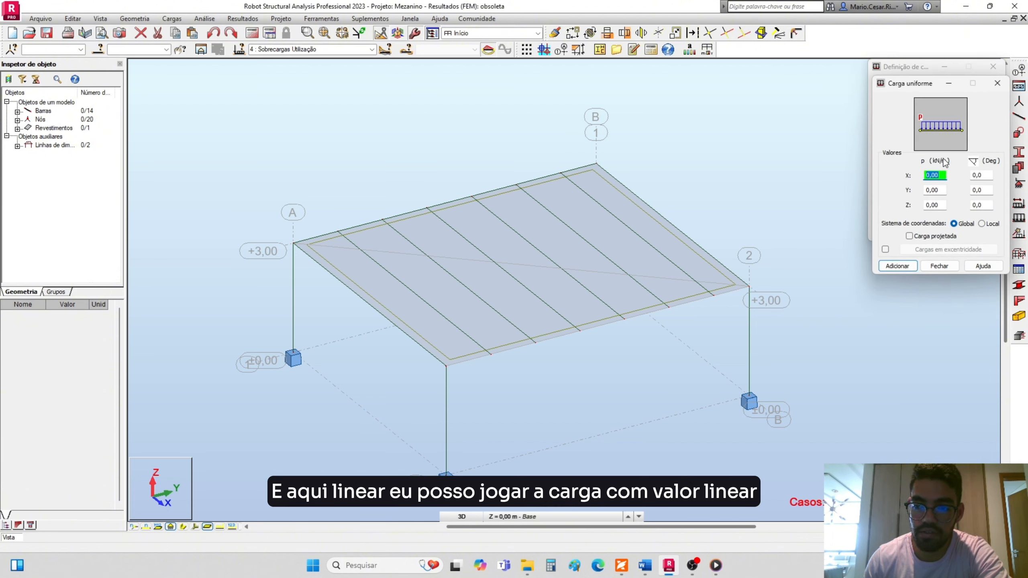
{"action": "left_click", "coordinate": [997, 84]}
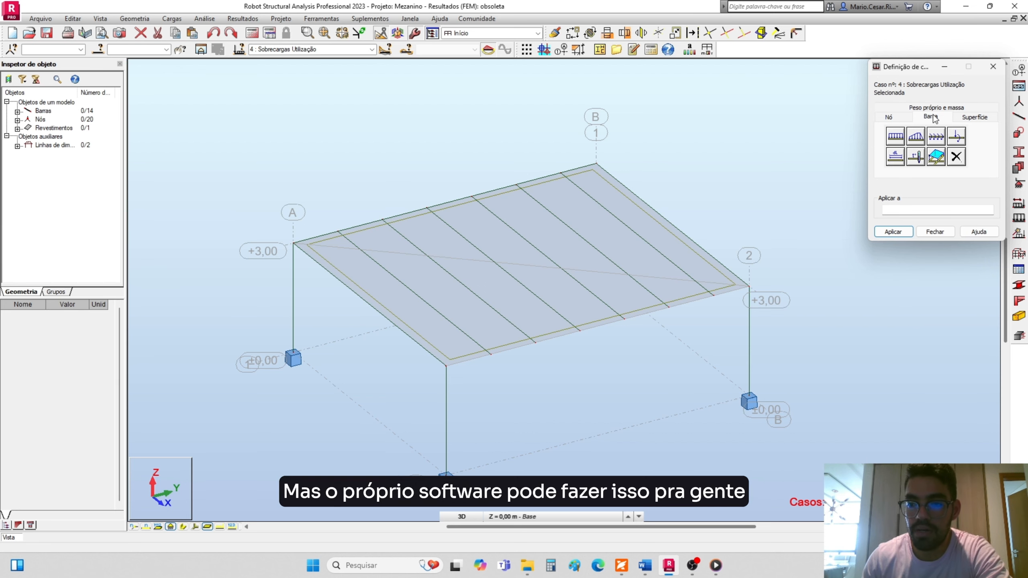
{"action": "left_click", "coordinate": [992, 66]}
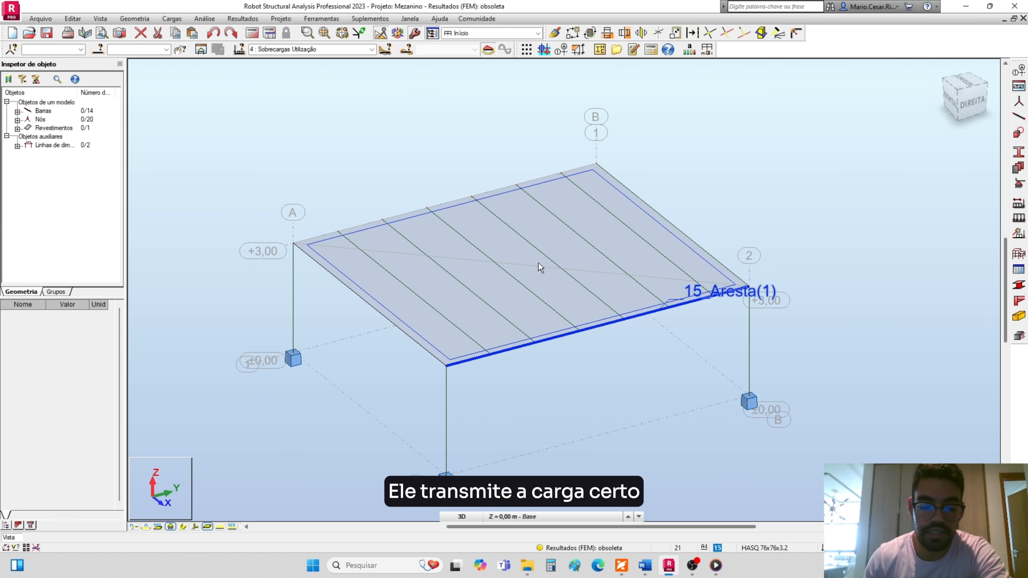
Apply a uniform planar load of -0,4 kPa in Z to the cladding under case 2, Perm Painel Wall, and display the load symbols and values.
{"action": "left_click", "coordinate": [371, 49]}
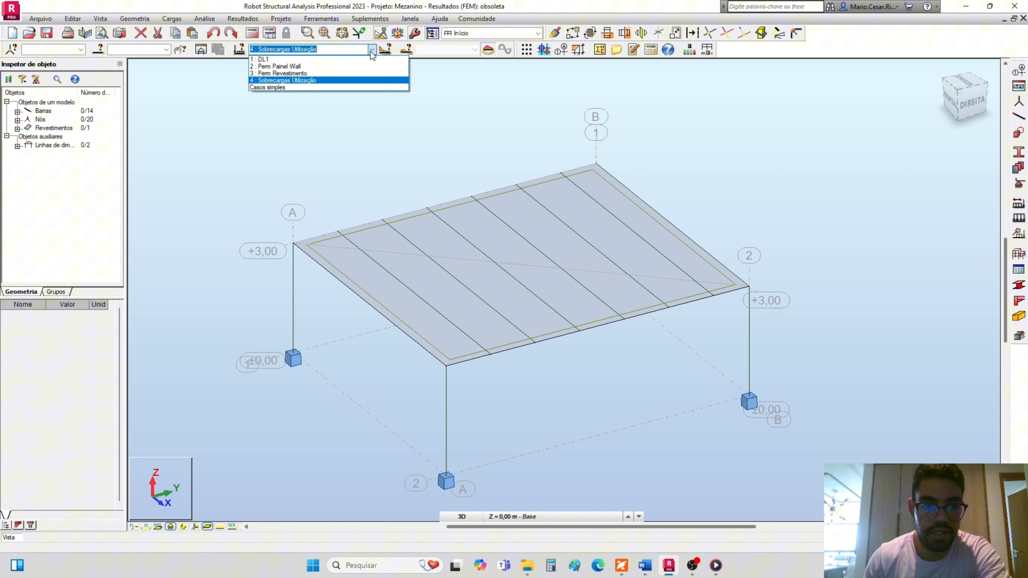
{"action": "left_click", "coordinate": [350, 67]}
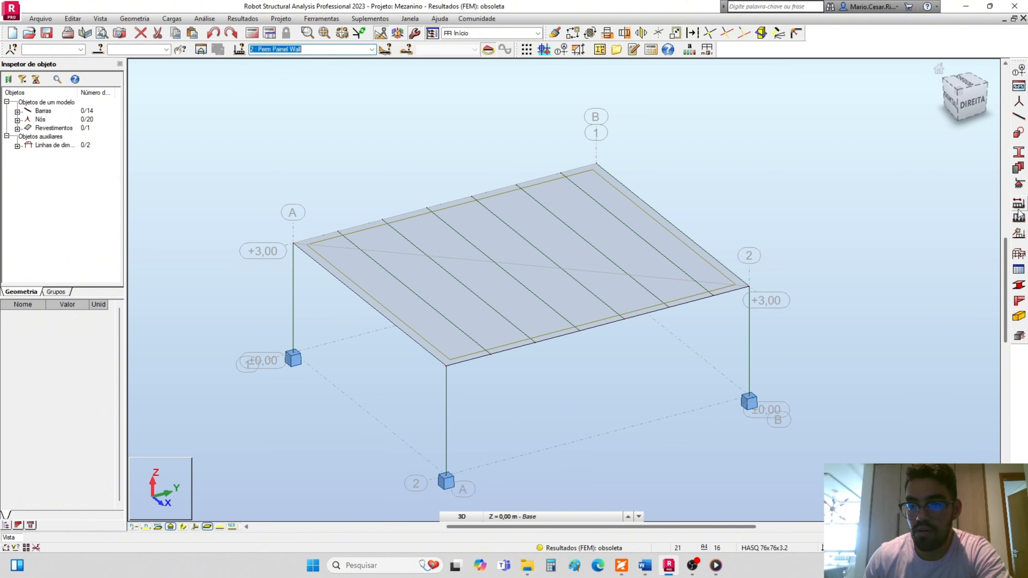
{"action": "left_click", "coordinate": [1020, 222]}
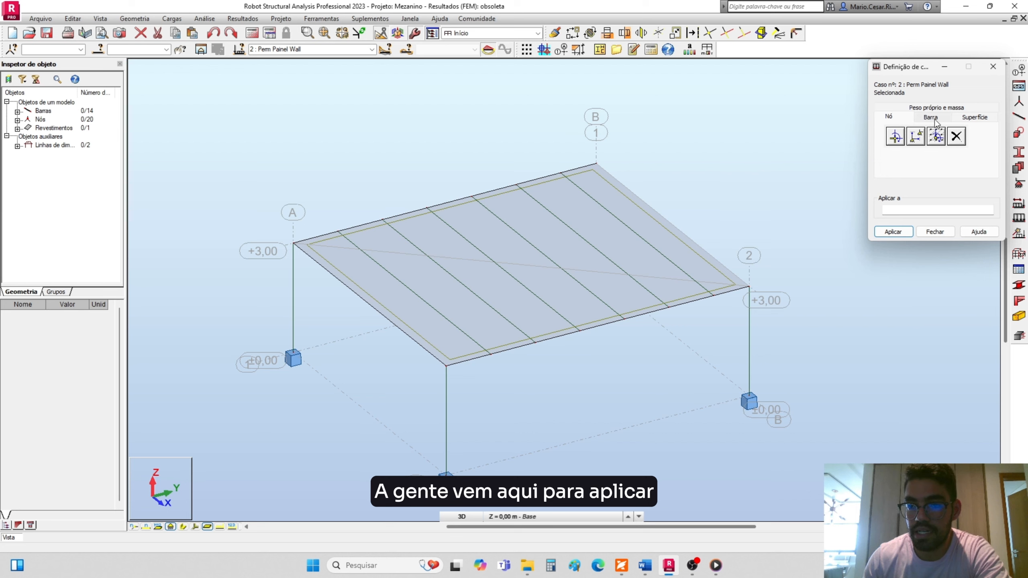
{"action": "left_click", "coordinate": [975, 117]}
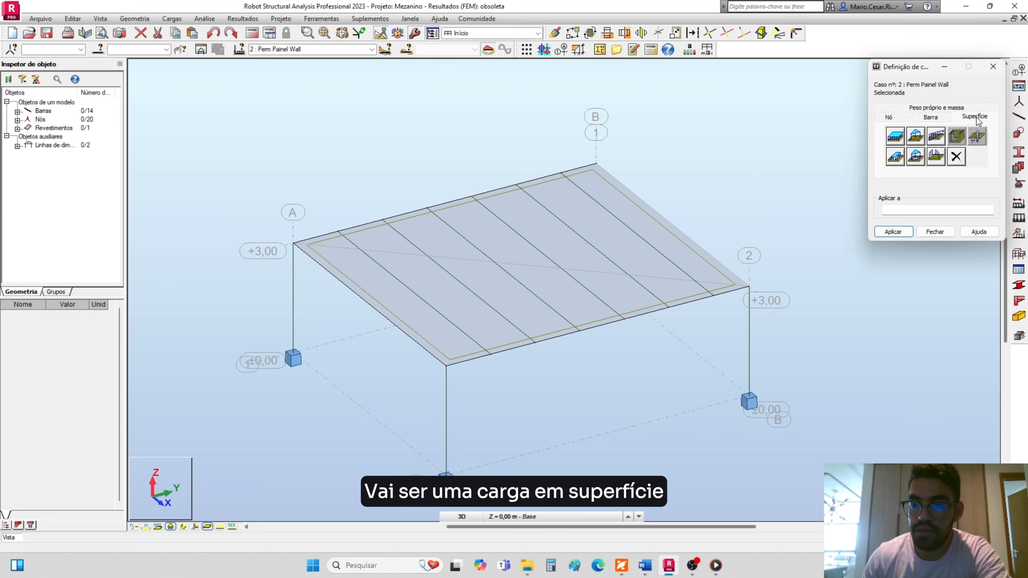
{"action": "left_click", "coordinate": [895, 137]}
{"action": "left_click", "coordinate": [949, 203]}
{"action": "left_click_drag", "start_coordinate": [949, 203], "coordinate": [922, 206]}
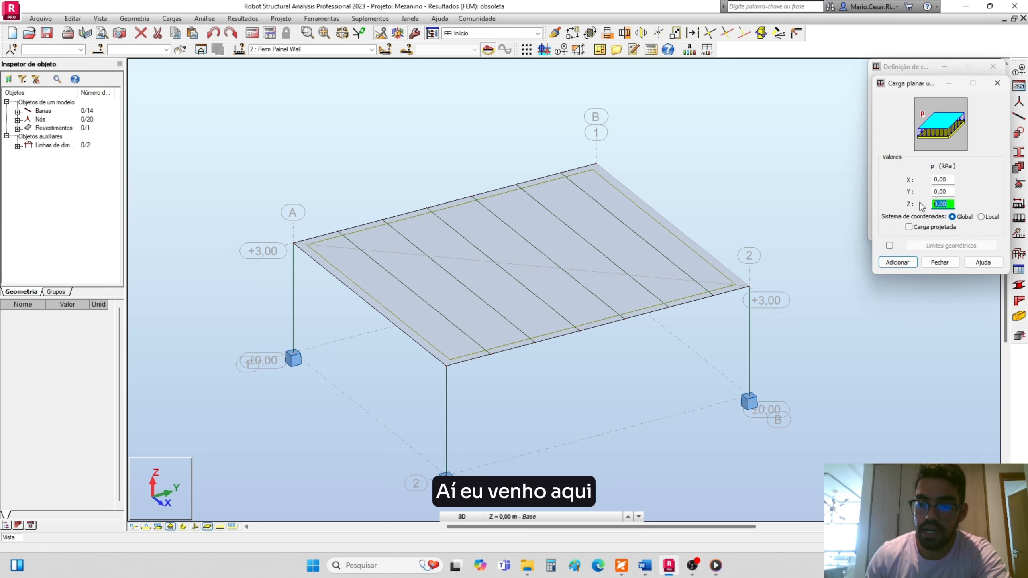
{"action": "type", "text": "-"}
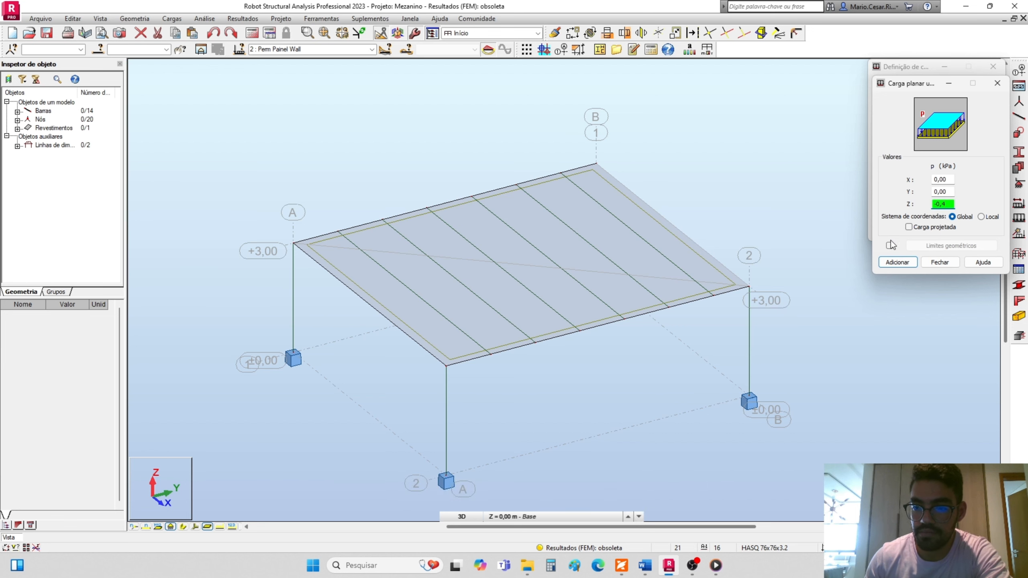
{"action": "left_click", "coordinate": [896, 262]}
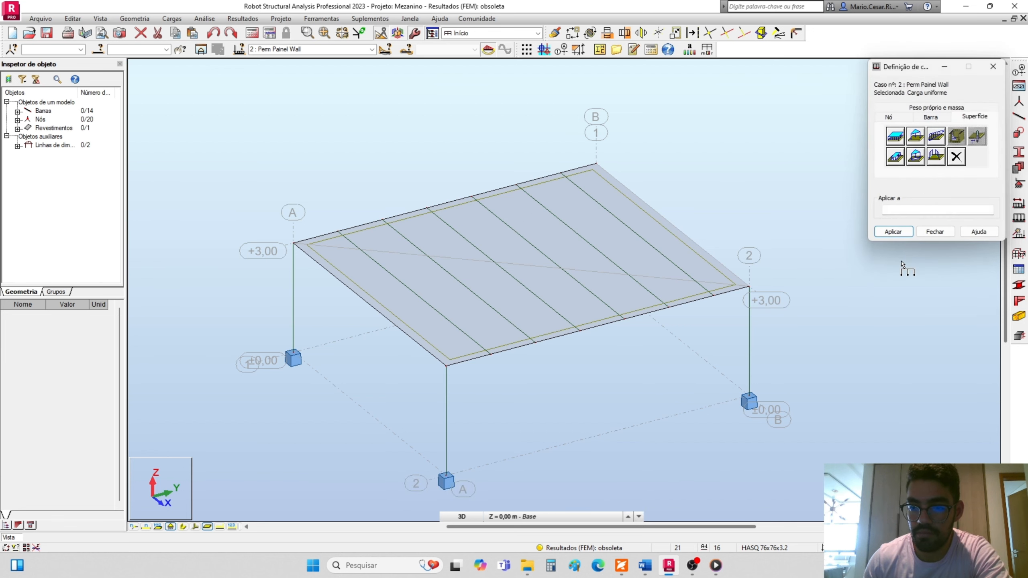
{"action": "left_click", "coordinate": [671, 251]}
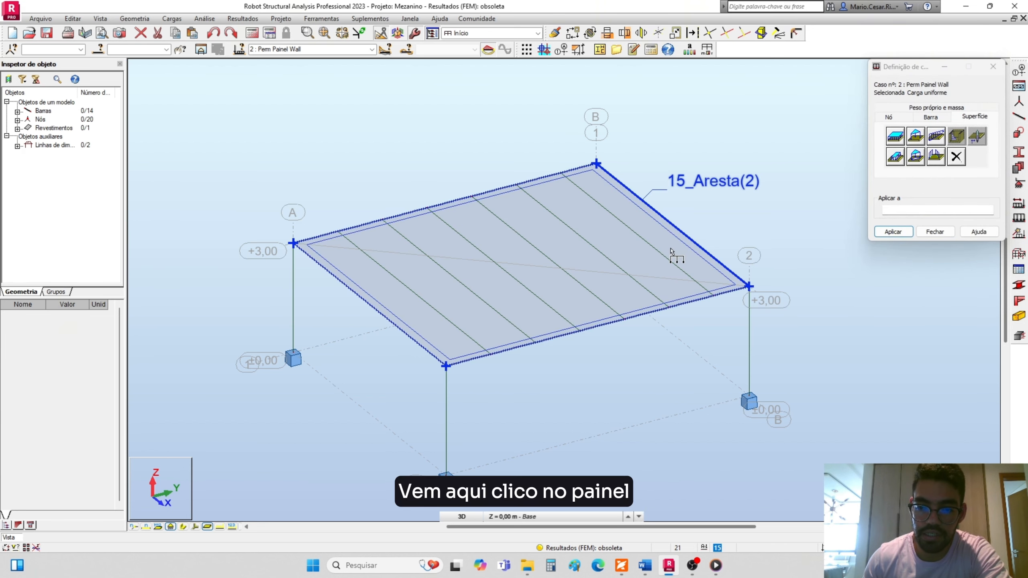
{"action": "left_click", "coordinate": [233, 527]}
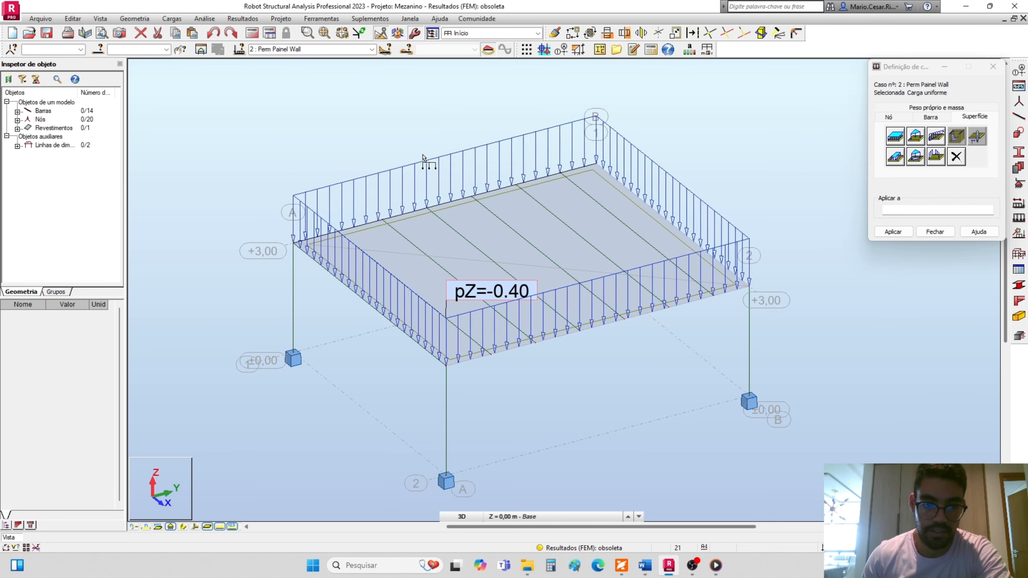
Apply a uniform planar load of -1 kPa in global Z to the cladding under case 3, Perm Revestimento.
{"action": "left_click", "coordinate": [371, 50]}
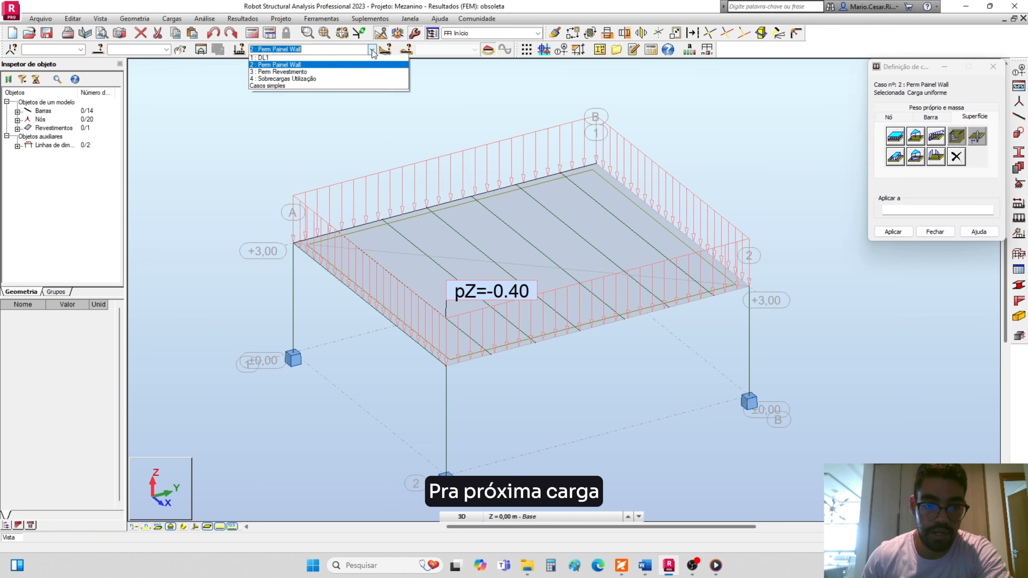
{"action": "left_click", "coordinate": [284, 73]}
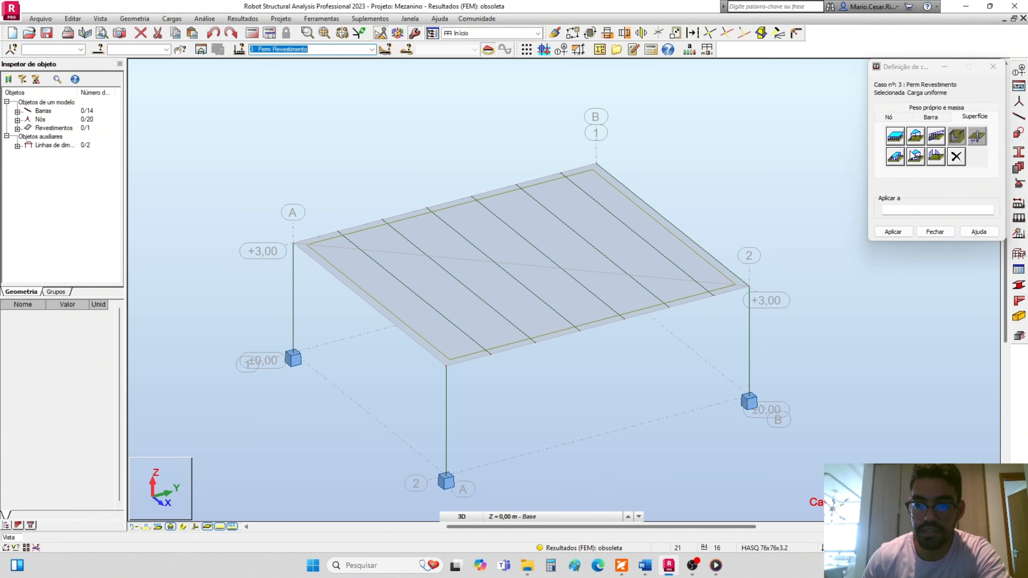
{"action": "left_click", "coordinate": [900, 139]}
{"action": "double_click", "coordinate": [947, 204]}
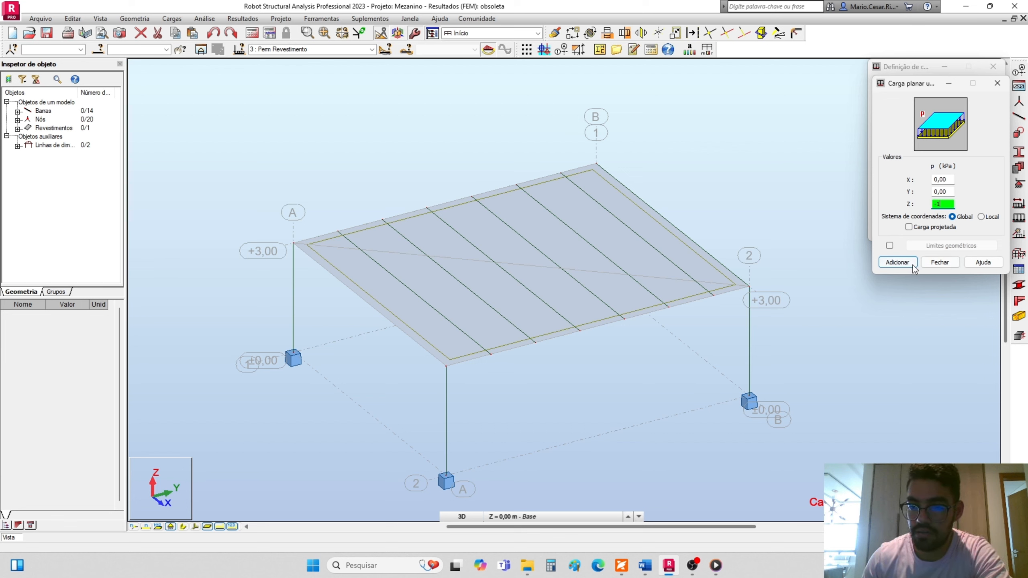
{"action": "left_click", "coordinate": [896, 262]}
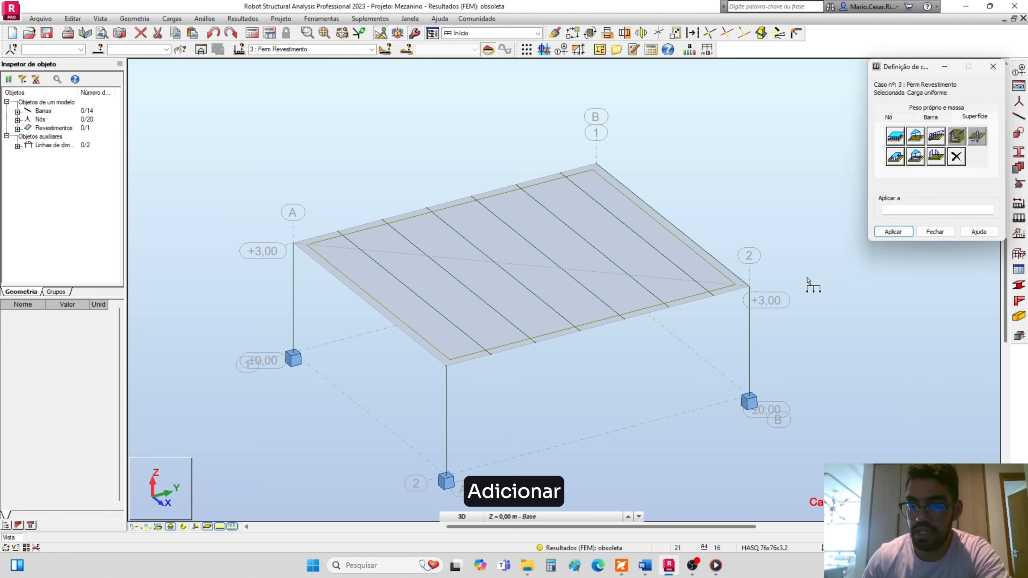
{"action": "left_click", "coordinate": [615, 285]}
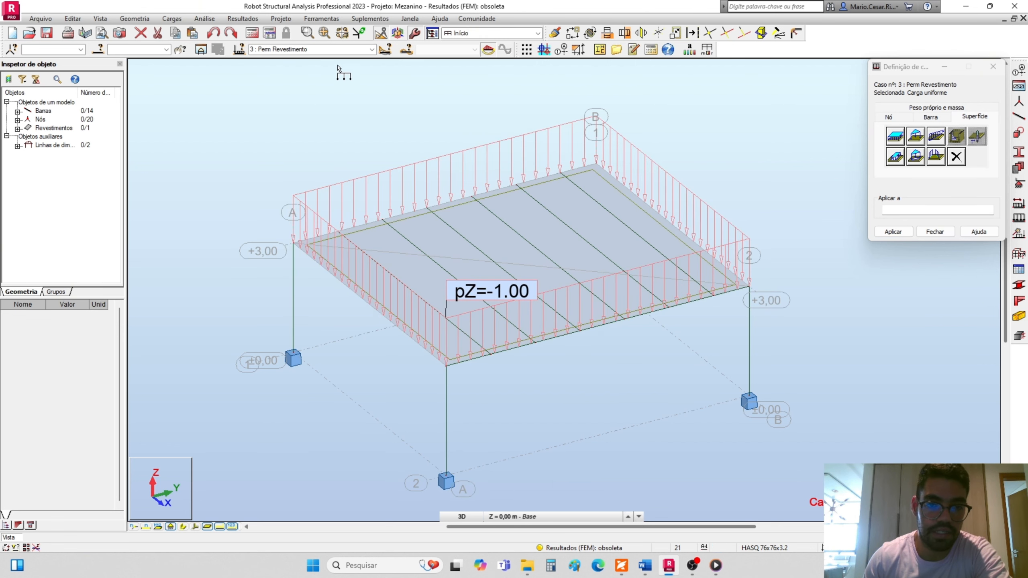
Apply a uniform planar load of -2,5 kPa in Z to the cladding under case 4, Sobrecargas Utilização, and close the load definition.
{"action": "left_click", "coordinate": [371, 49]}
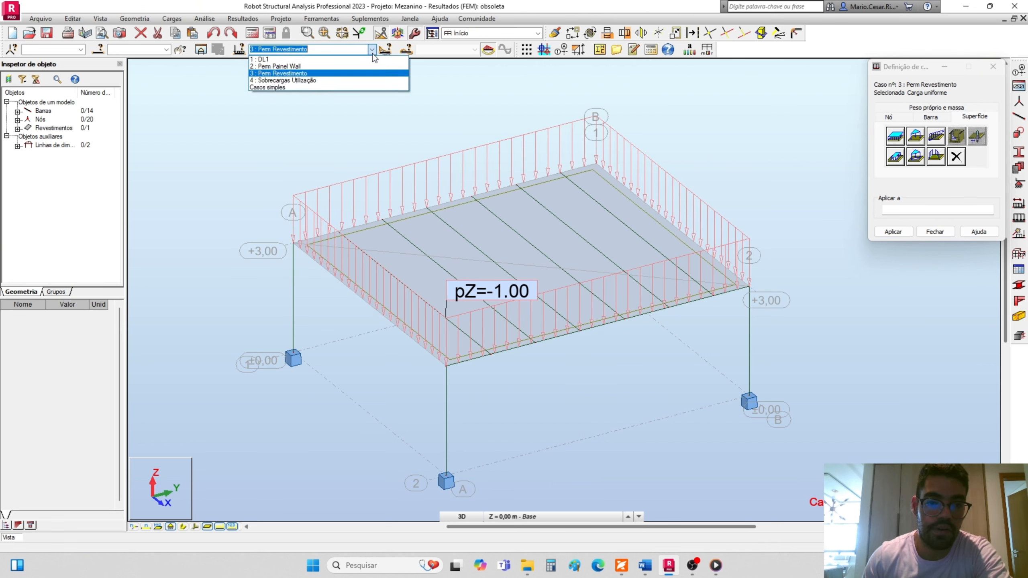
{"action": "left_click", "coordinate": [353, 80]}
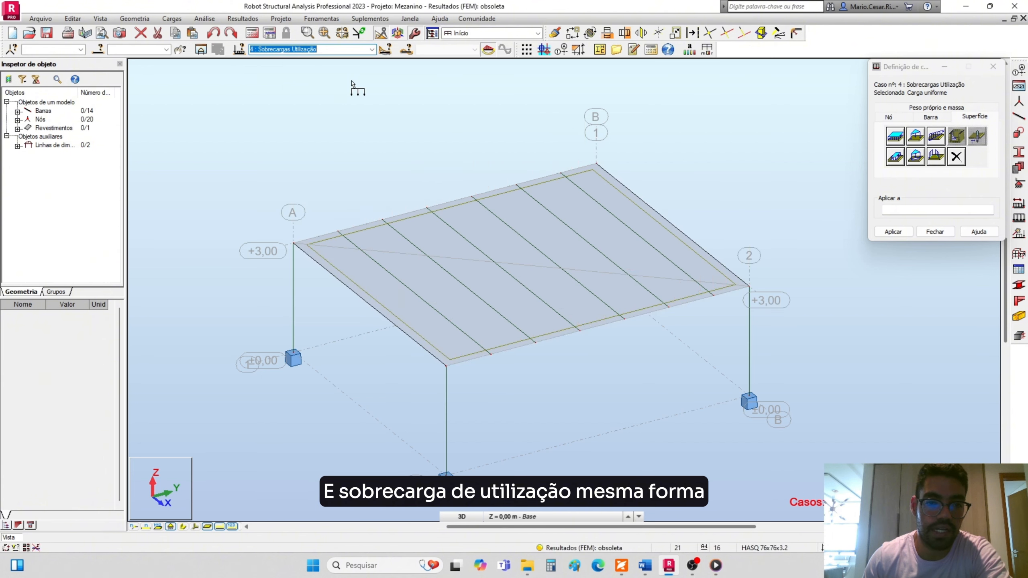
{"action": "left_click", "coordinate": [895, 137]}
{"action": "double_click", "coordinate": [938, 204]}
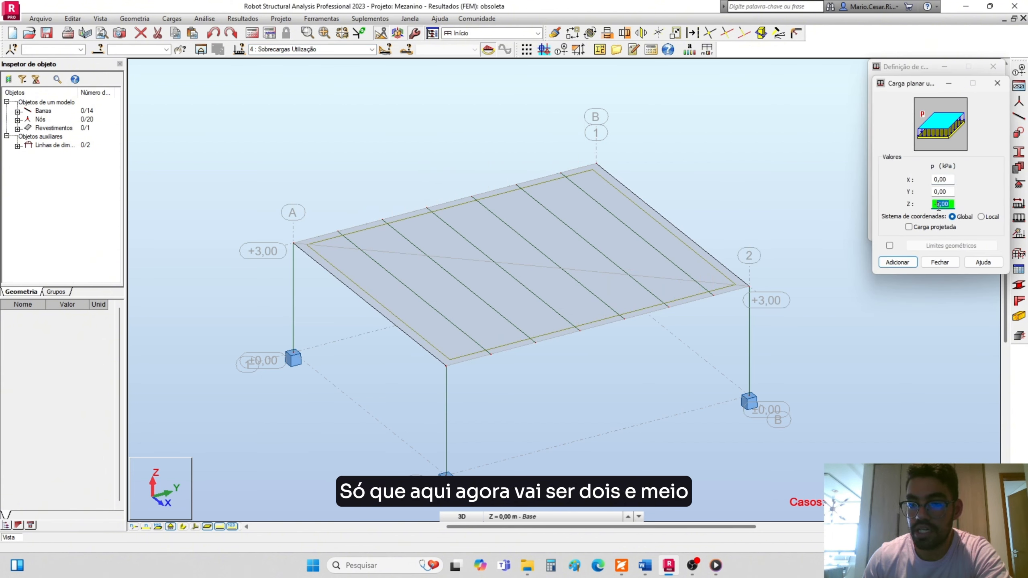
{"action": "type", "text": "-2,5"}
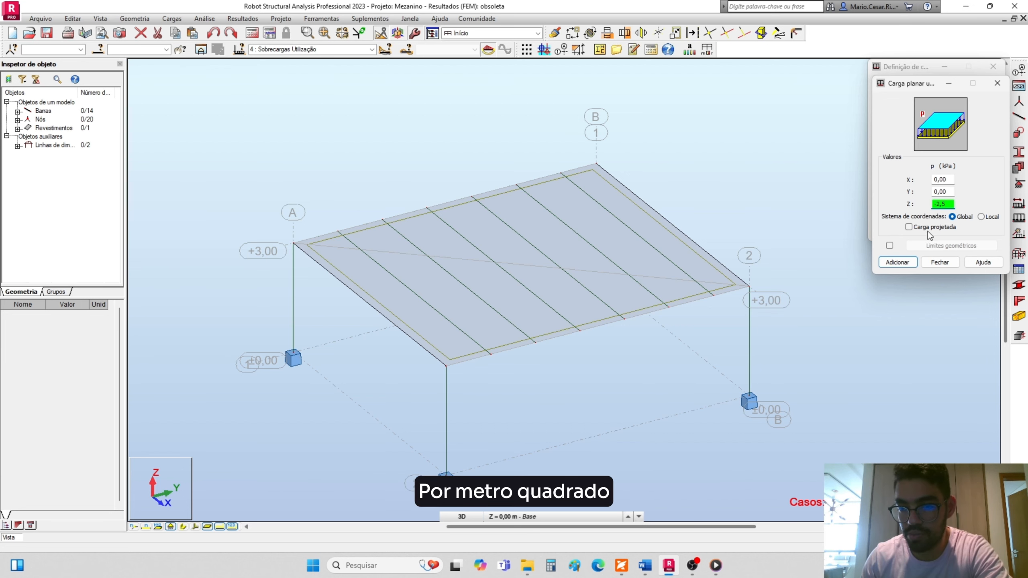
{"action": "left_click", "coordinate": [906, 263]}
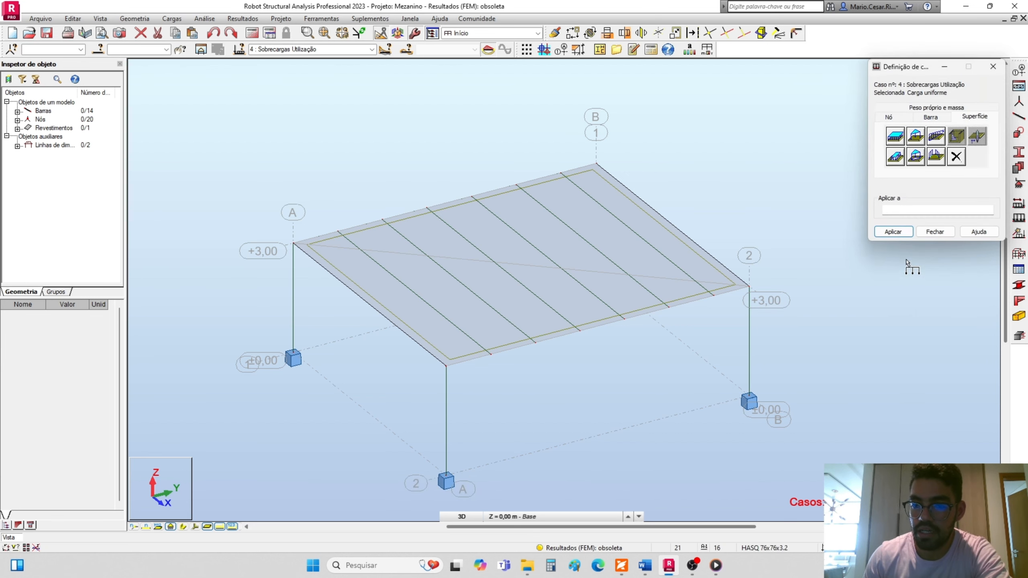
{"action": "left_click", "coordinate": [664, 283]}
{"action": "left_click", "coordinate": [663, 282]}
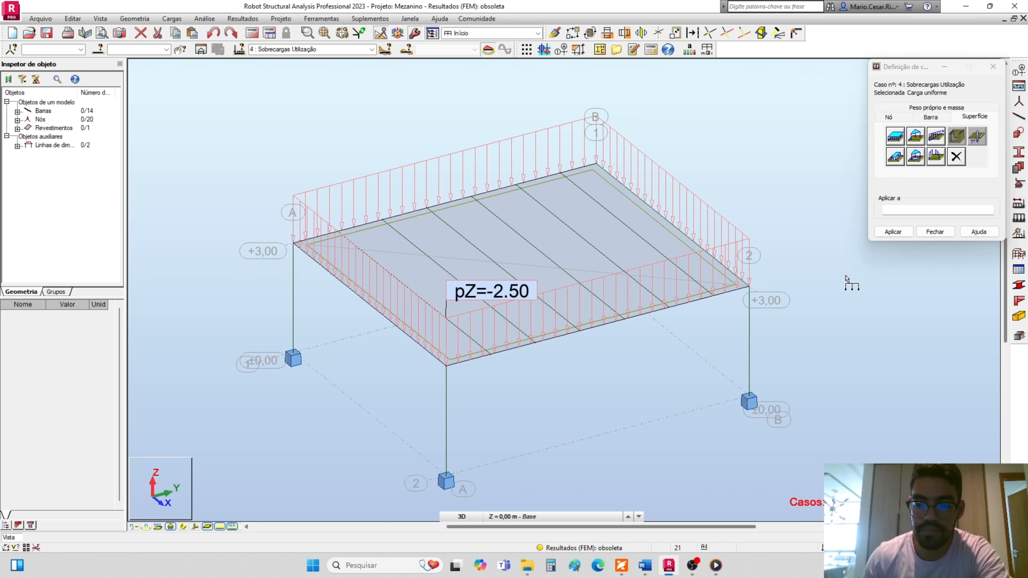
{"action": "left_click", "coordinate": [934, 231]}
Run the structural calculation and display the load distribution regions (Regiões de distribuição de carga) on the floor cladding.
{"action": "middle_click_drag", "start_coordinate": [653, 371], "coordinate": [647, 362]}
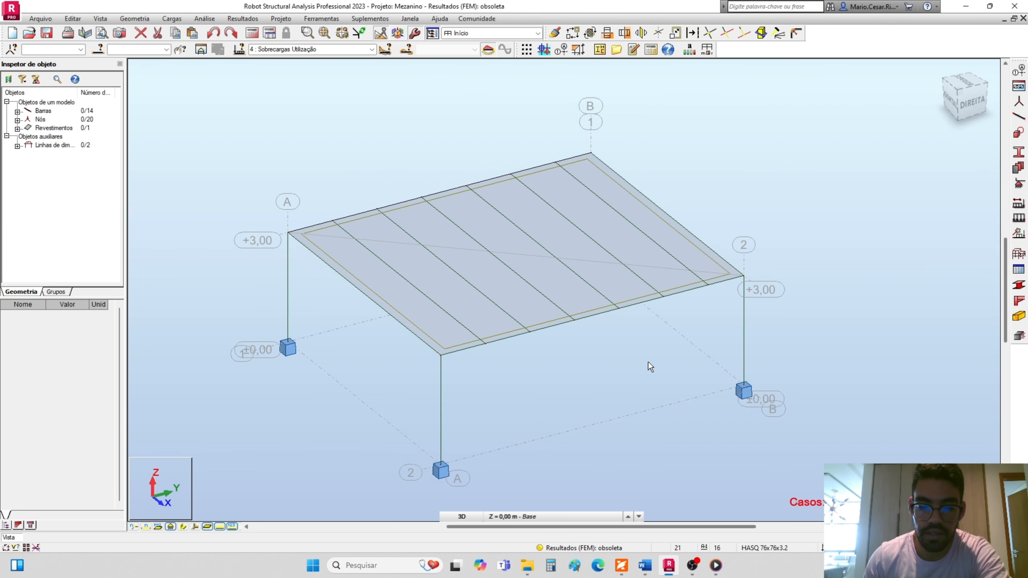
{"action": "left_click", "coordinate": [252, 34]}
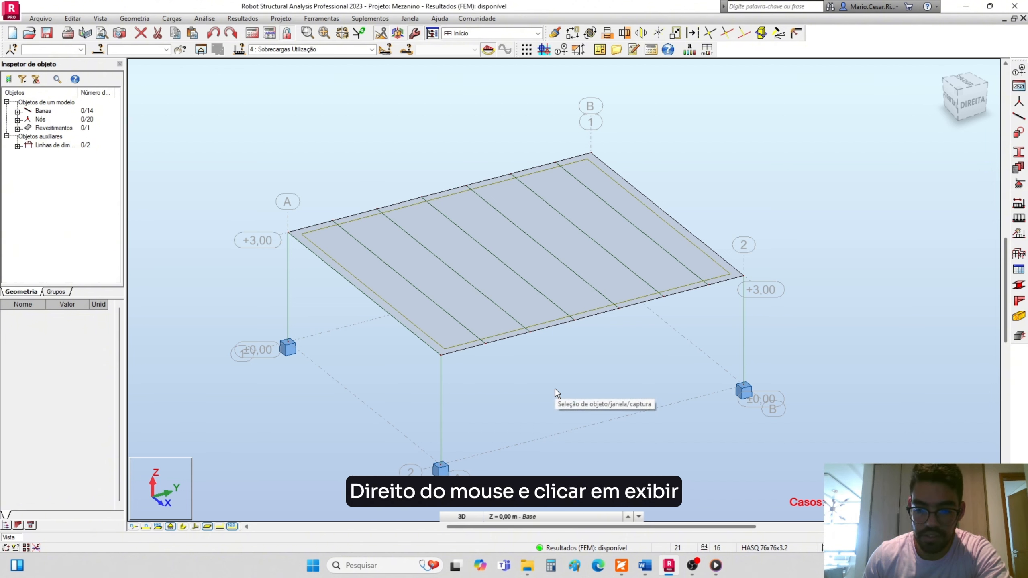
{"action": "right_click", "coordinate": [555, 390]}
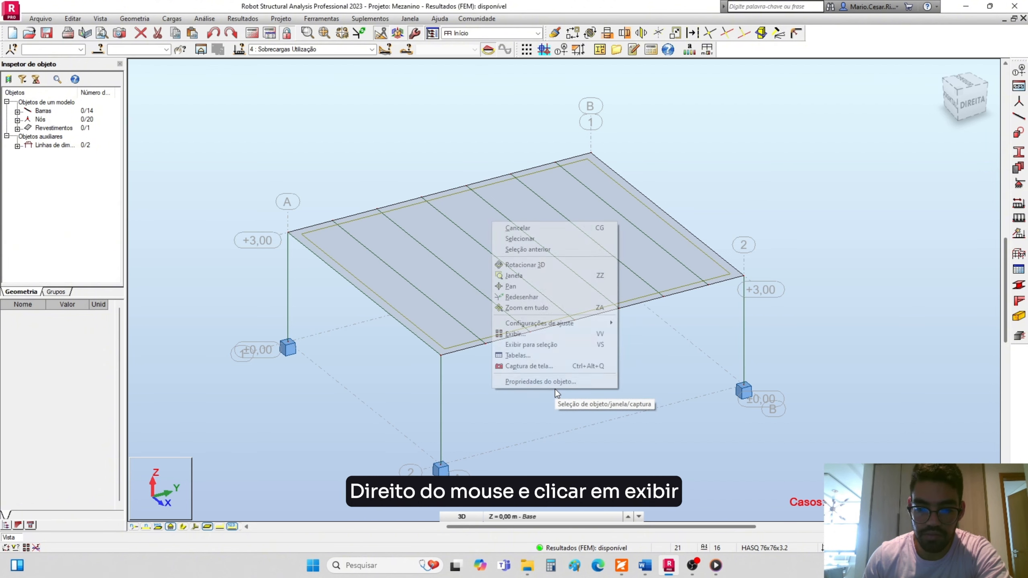
{"action": "left_click", "coordinate": [514, 337]}
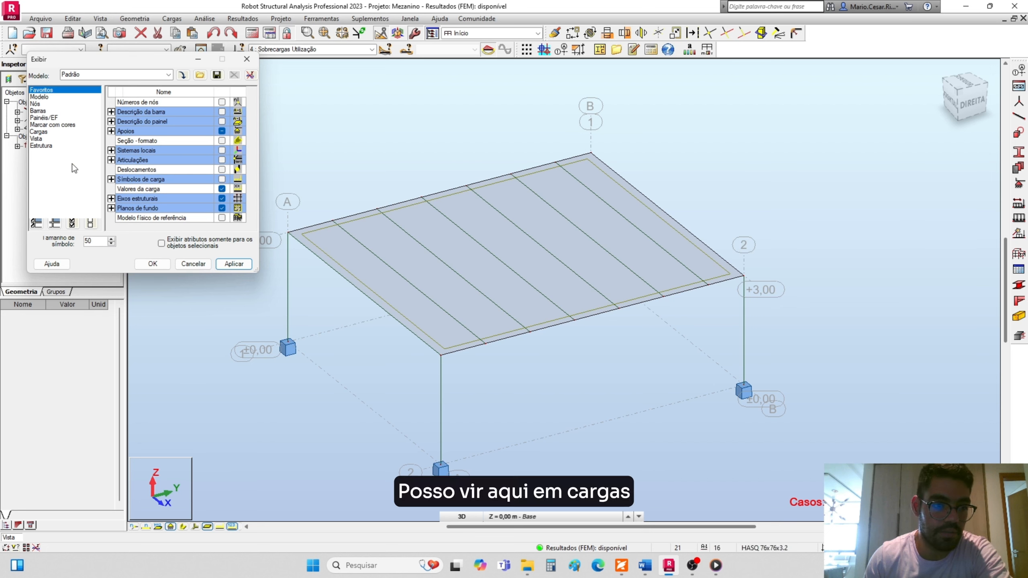
{"action": "left_click", "coordinate": [47, 133]}
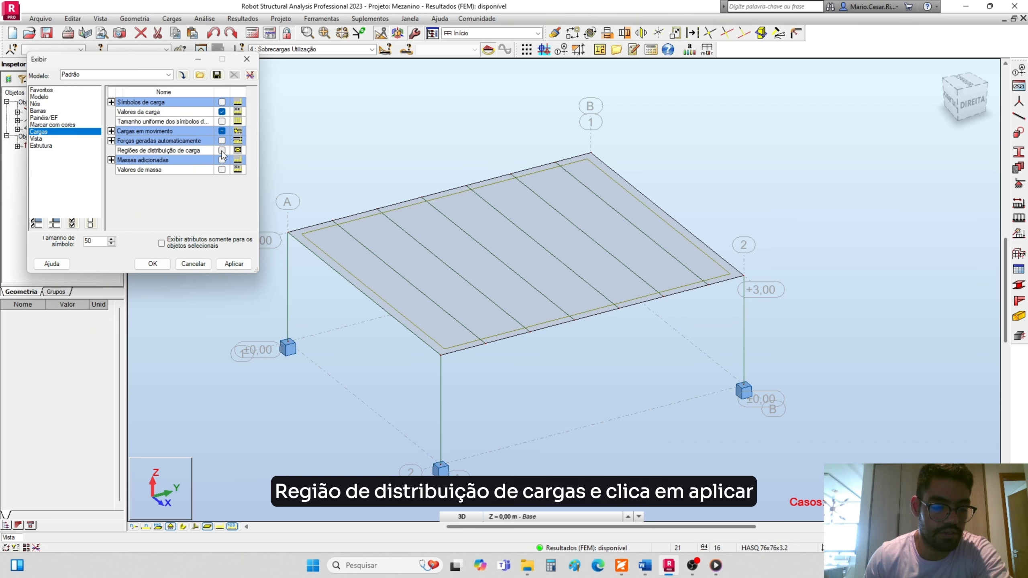
{"action": "left_click", "coordinate": [239, 268]}
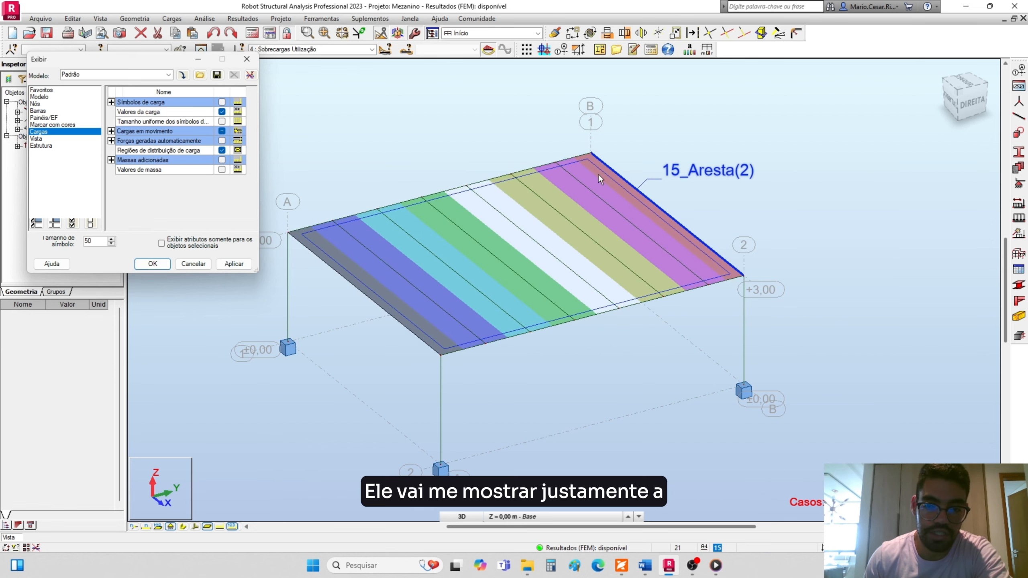
Show the bars' section shapes and examine each beam's load distribution region and the cladding's load distribution property.
{"action": "scroll", "coordinate": [436, 324], "scroll_direction": "up", "scroll_amount": 2}
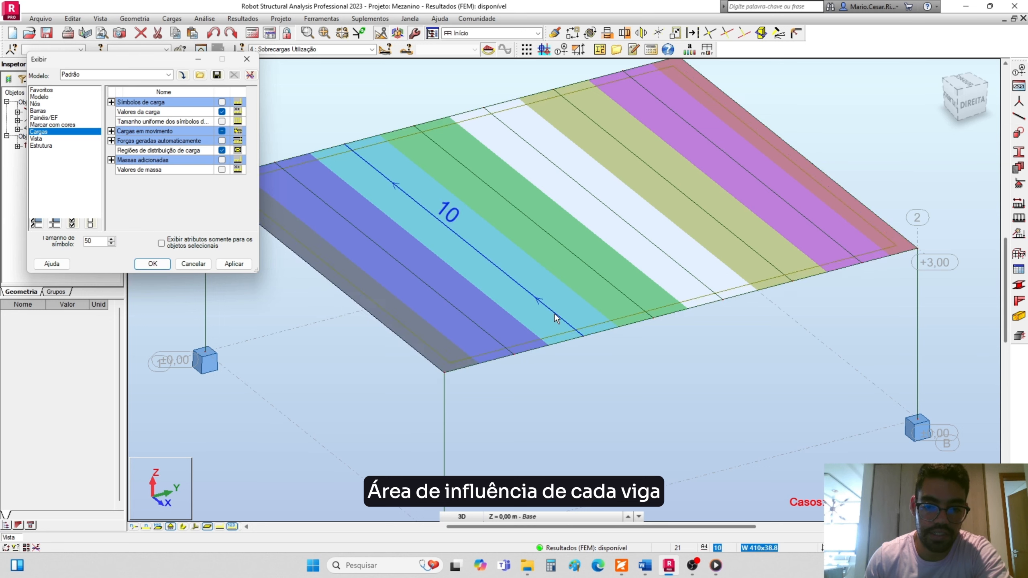
{"action": "left_click", "coordinate": [184, 526]}
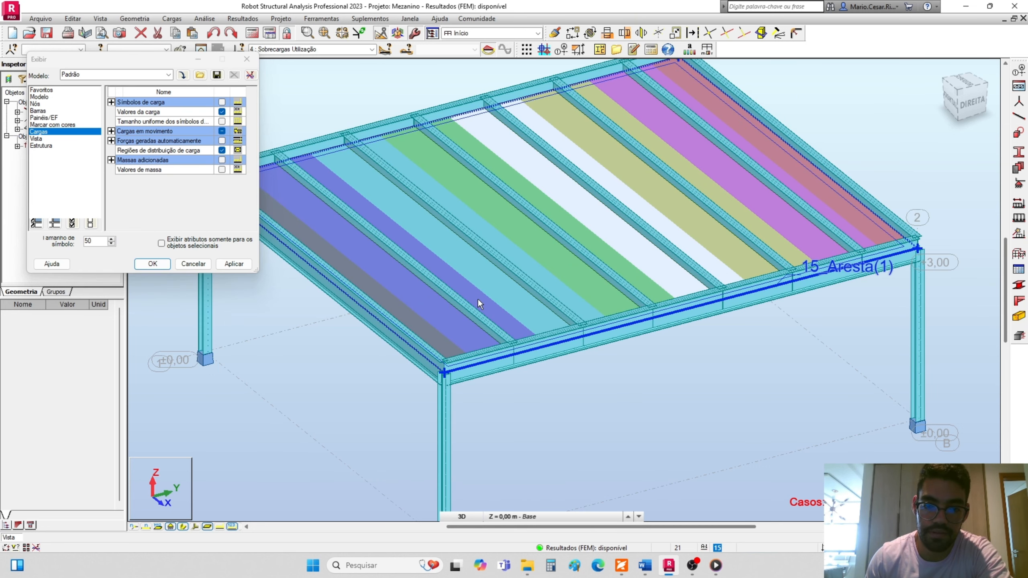
{"action": "scroll", "coordinate": [590, 307], "scroll_direction": "down", "scroll_amount": 2}
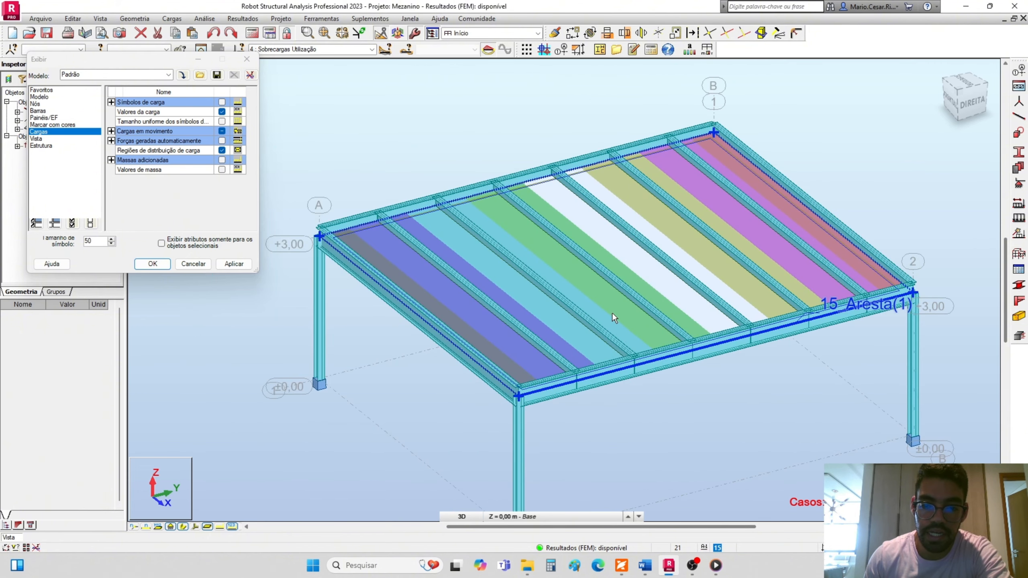
{"action": "left_click", "coordinate": [612, 311]}
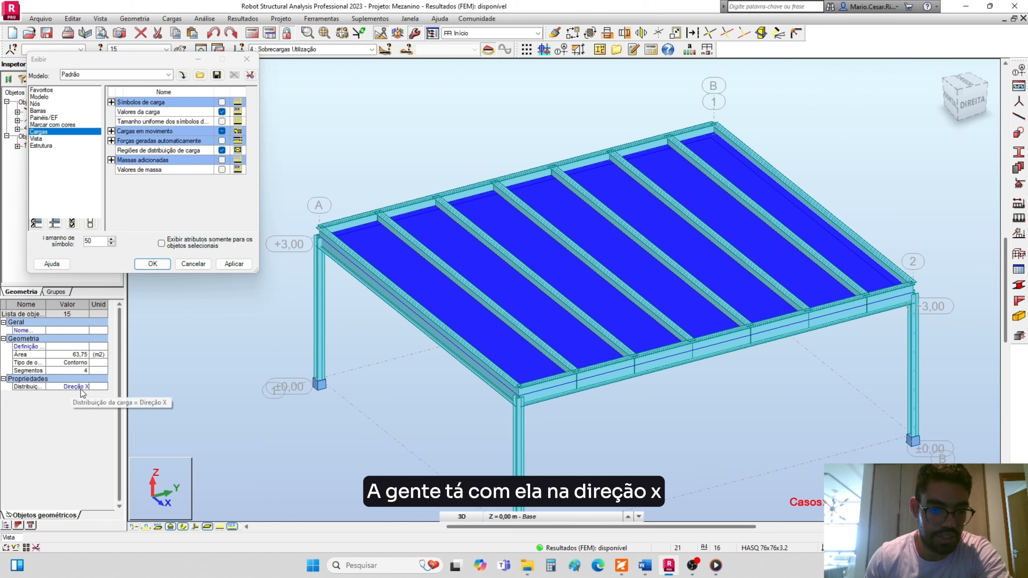
{"action": "left_click", "coordinate": [428, 382]}
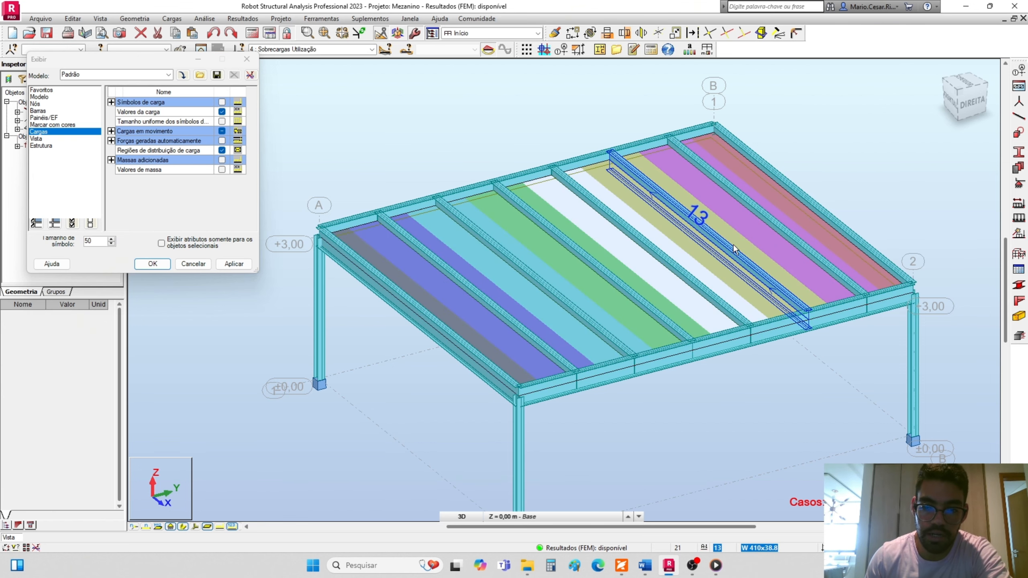
Change the cladding's load distribution to Direção Y and accept the changes to the structure data.
{"action": "left_click", "coordinate": [520, 296]}
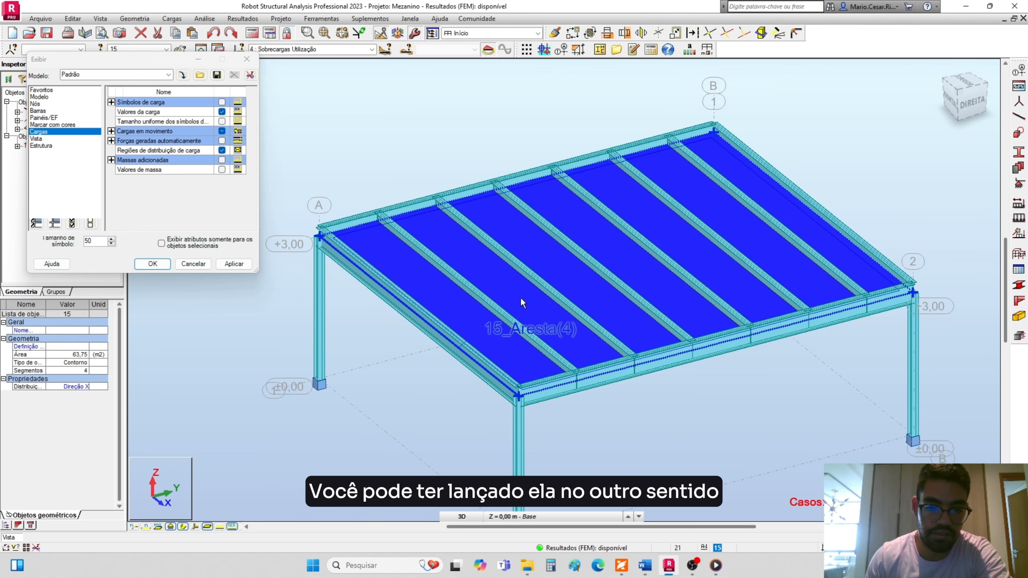
{"action": "left_click", "coordinate": [80, 386]}
{"action": "left_click", "coordinate": [80, 406]}
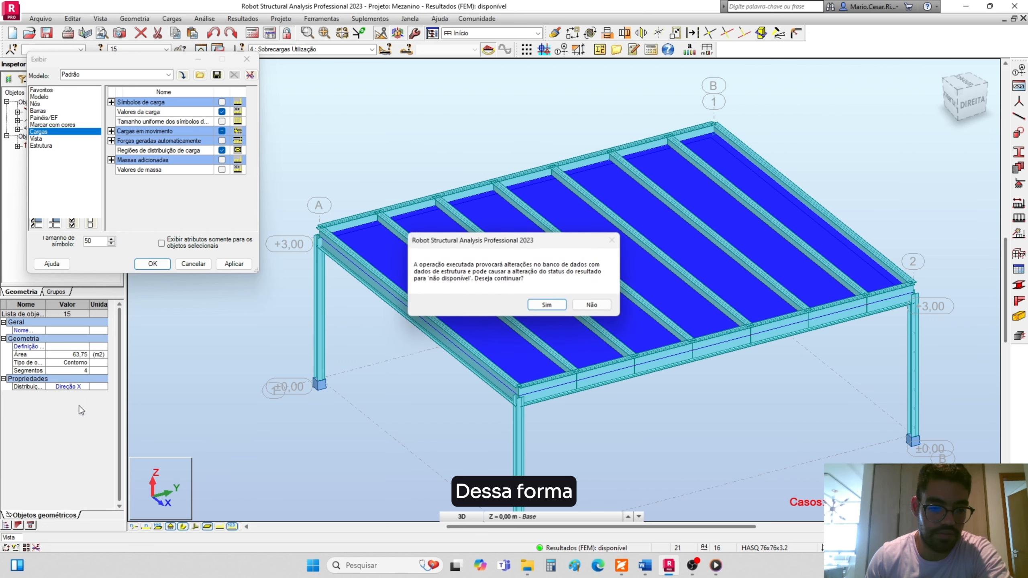
{"action": "left_click", "coordinate": [552, 308]}
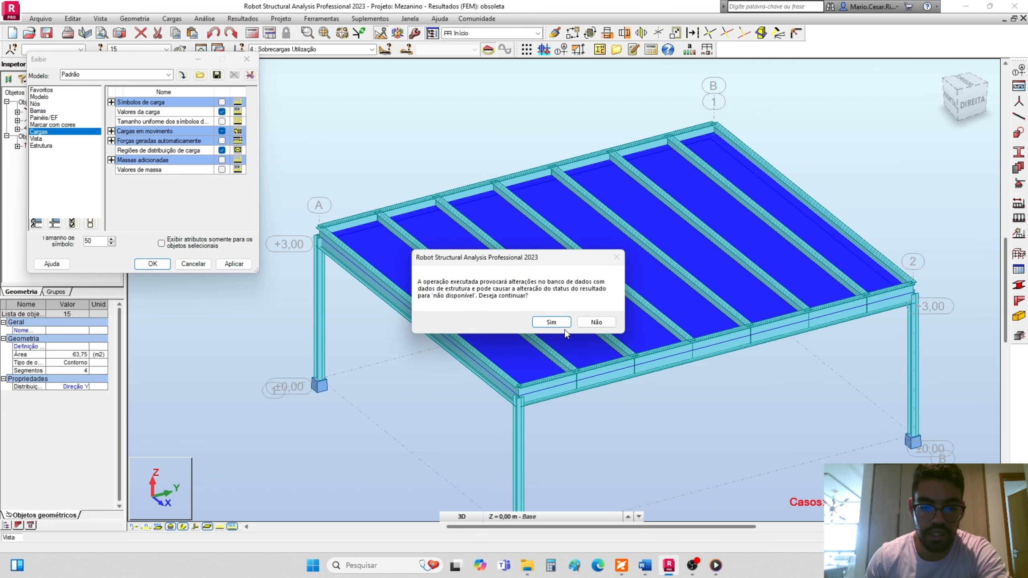
{"action": "left_click", "coordinate": [563, 324]}
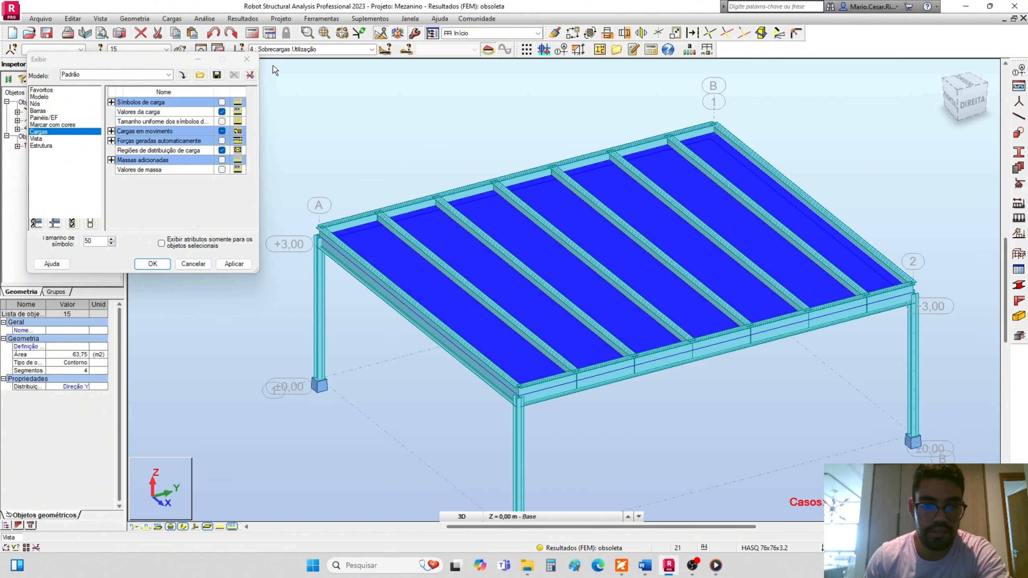
Rerun the structural calculation and display the local axis systems (Sistemas locais) of the bars and the floor cladding.
{"action": "left_click", "coordinate": [253, 34]}
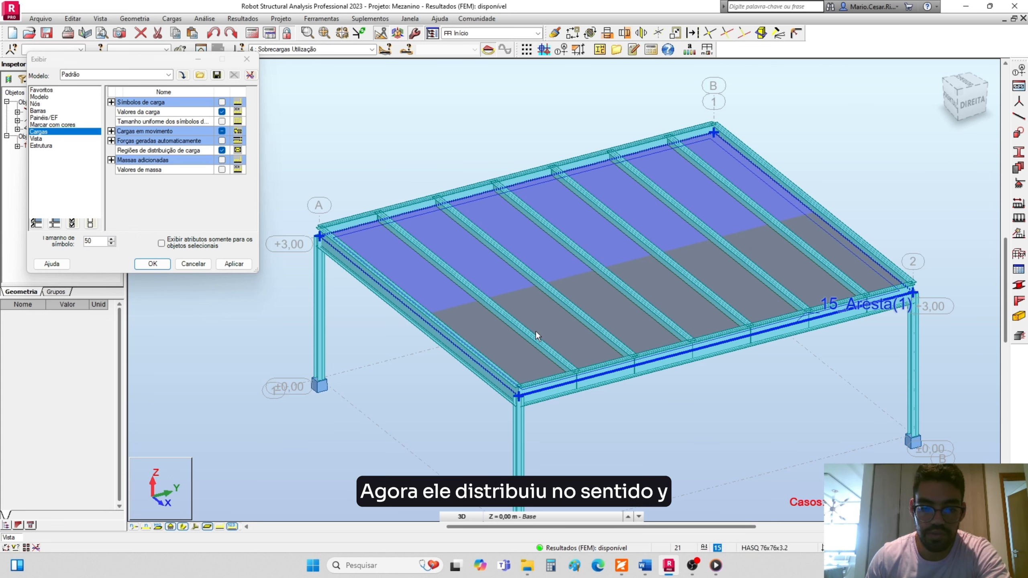
{"action": "left_click", "coordinate": [196, 527]}
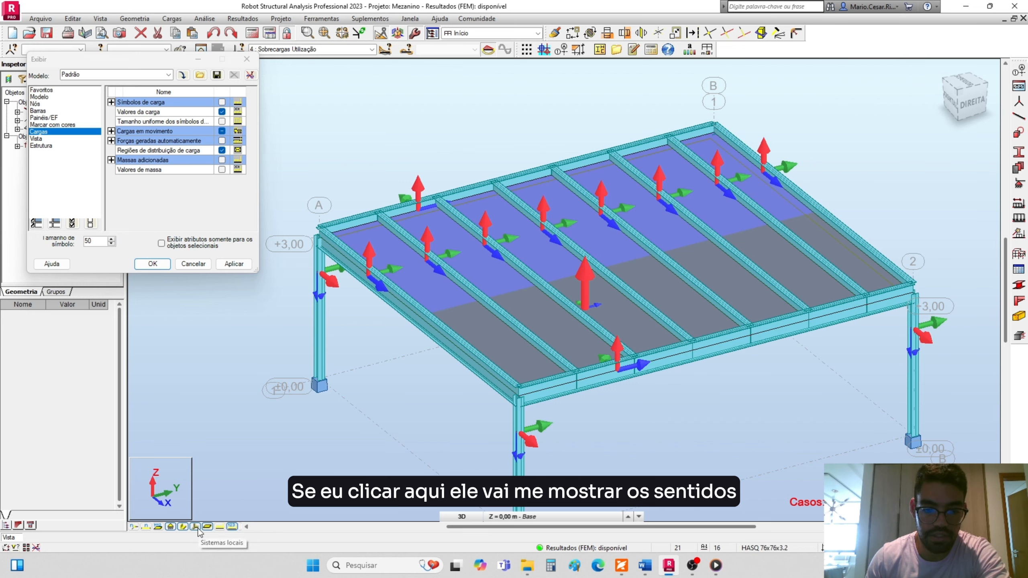
Isolate the floor cladding, examine its local axes against its load distribution direction, and return to the full model.
{"action": "left_click", "coordinate": [627, 316]}
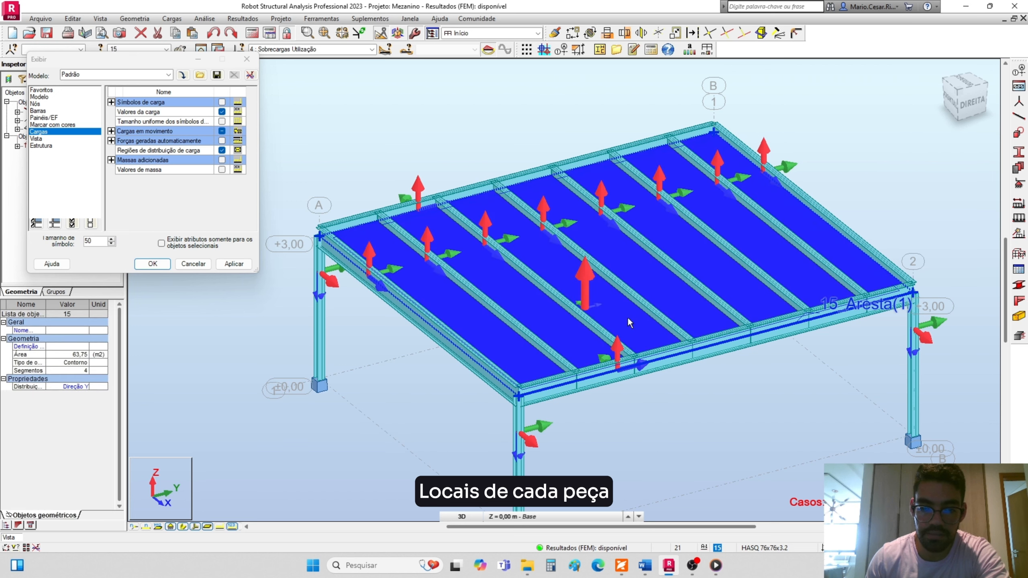
{"action": "left_click_drag", "start_coordinate": [161, 63], "coordinate": [157, 98]}
{"action": "left_click", "coordinate": [201, 49]}
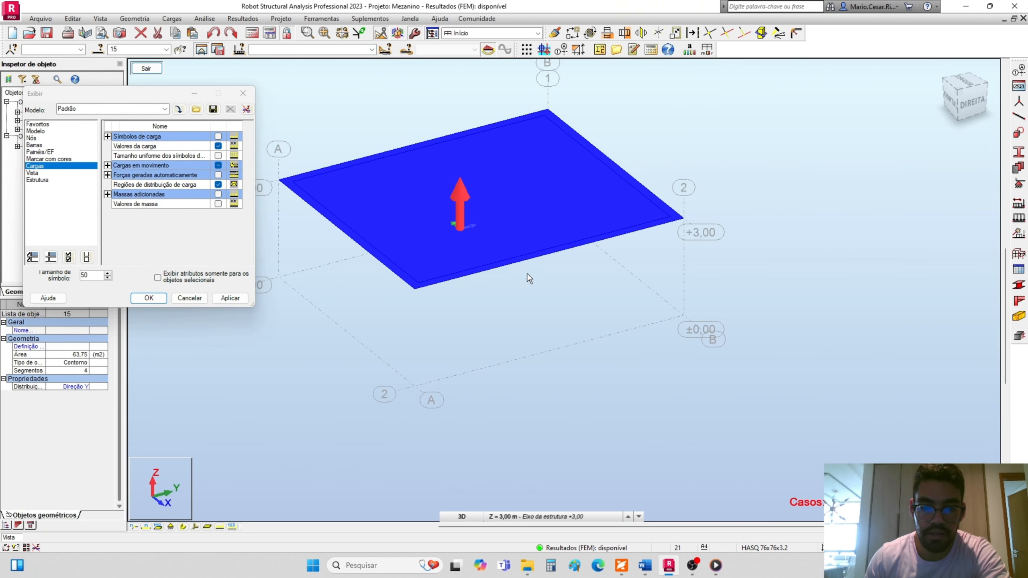
{"action": "left_click", "coordinate": [526, 274]}
{"action": "scroll", "coordinate": [460, 216], "scroll_direction": "up", "scroll_amount": 2}
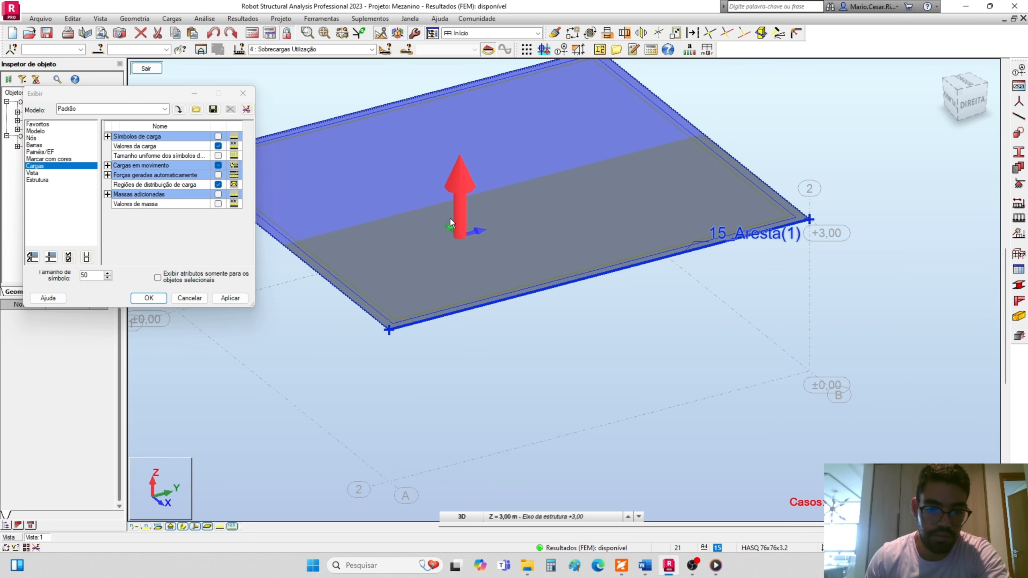
{"action": "scroll", "coordinate": [424, 277], "scroll_direction": "up", "scroll_amount": 1}
{"action": "left_click", "coordinate": [422, 270]}
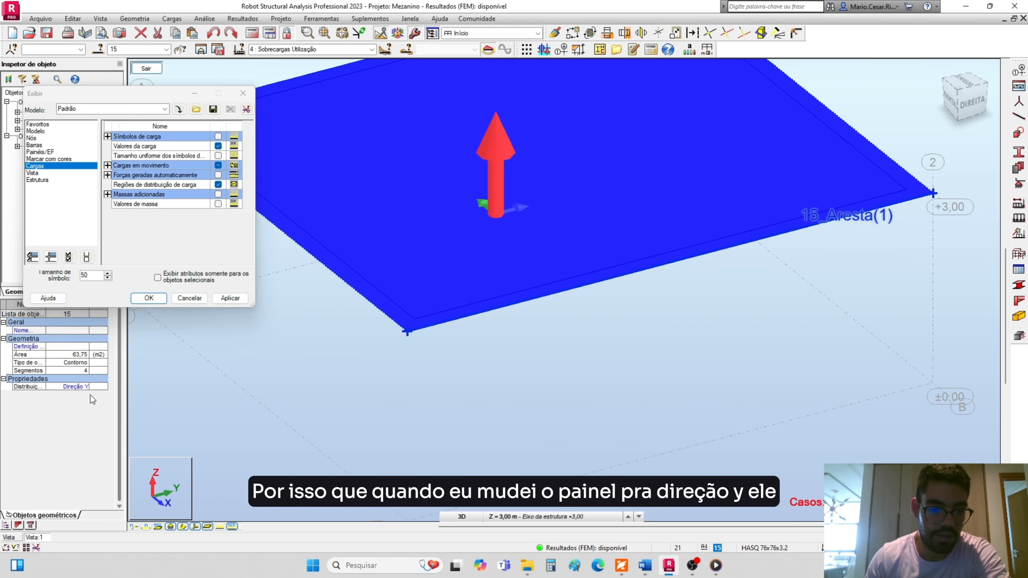
{"action": "middle_click_drag", "start_coordinate": [329, 280], "coordinate": [351, 336]}
{"action": "left_click", "coordinate": [423, 279]}
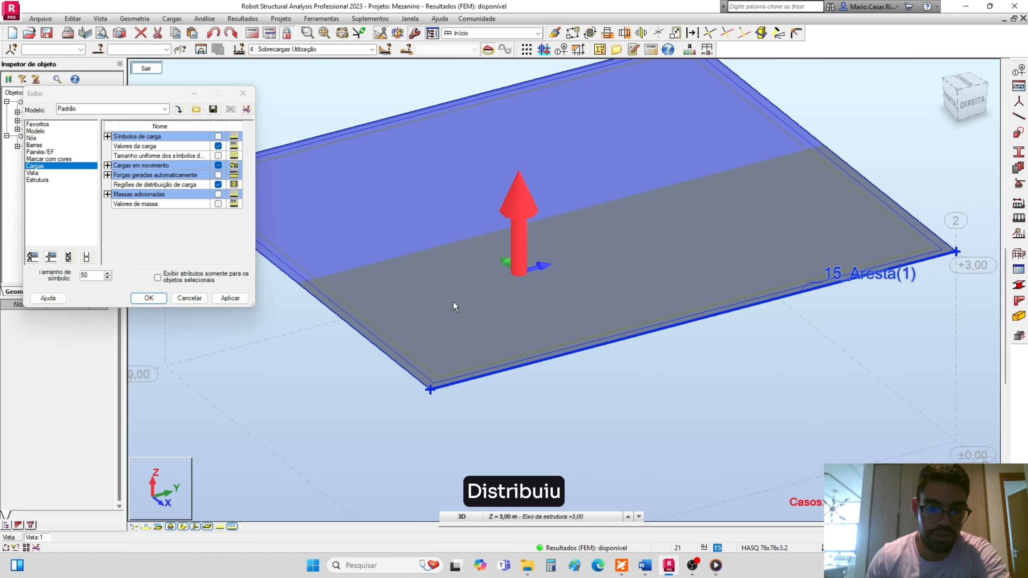
{"action": "middle_click_drag", "start_coordinate": [454, 303], "coordinate": [492, 319]}
{"action": "scroll", "coordinate": [478, 257], "scroll_direction": "down", "scroll_amount": 3}
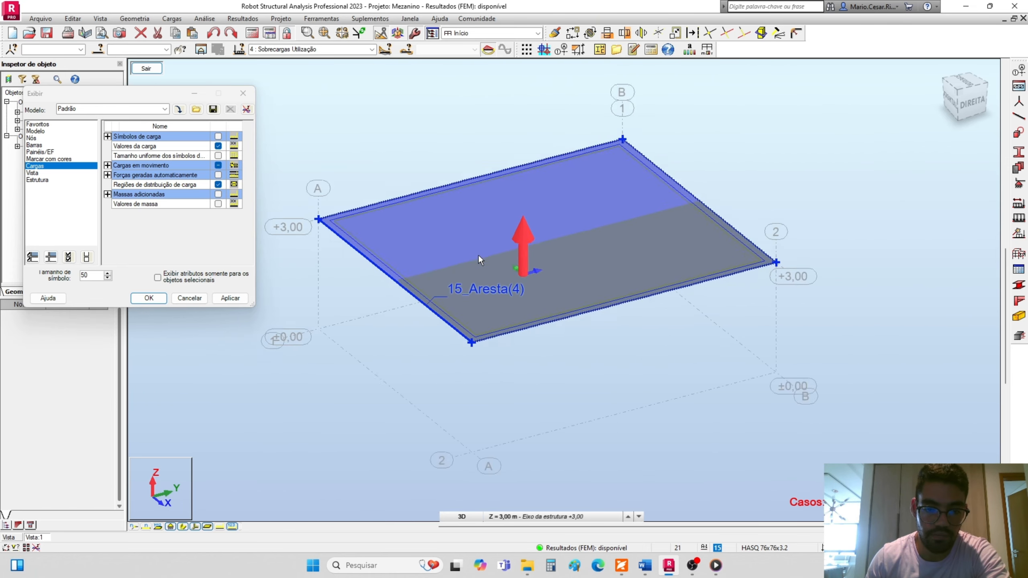
{"action": "left_click", "coordinate": [153, 71]}
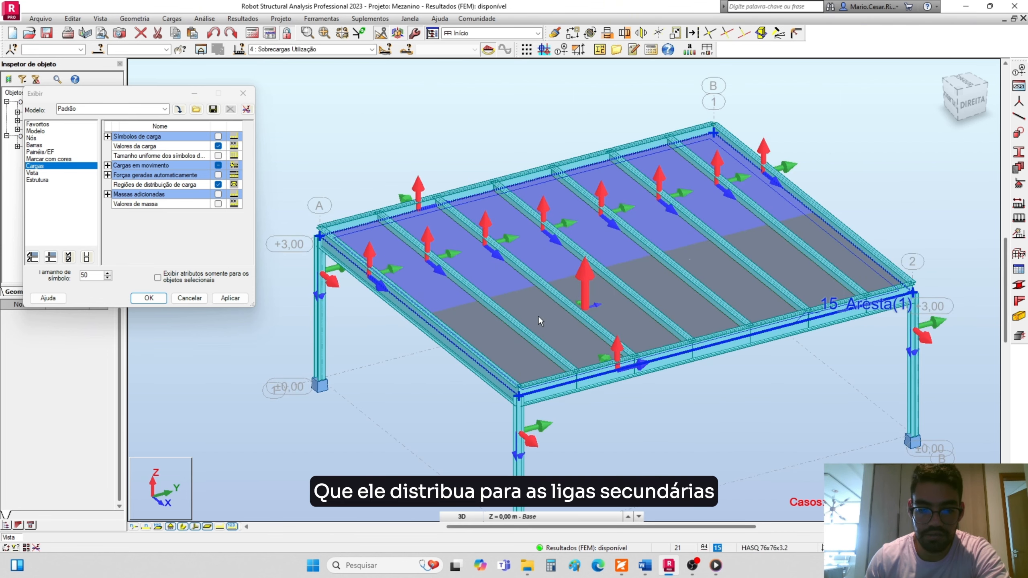
Set the floor cladding's load distribution to Direção X and accept the changes to the structure data.
{"action": "left_click", "coordinate": [538, 315]}
{"action": "left_click", "coordinate": [87, 387]}
{"action": "left_click", "coordinate": [81, 395]}
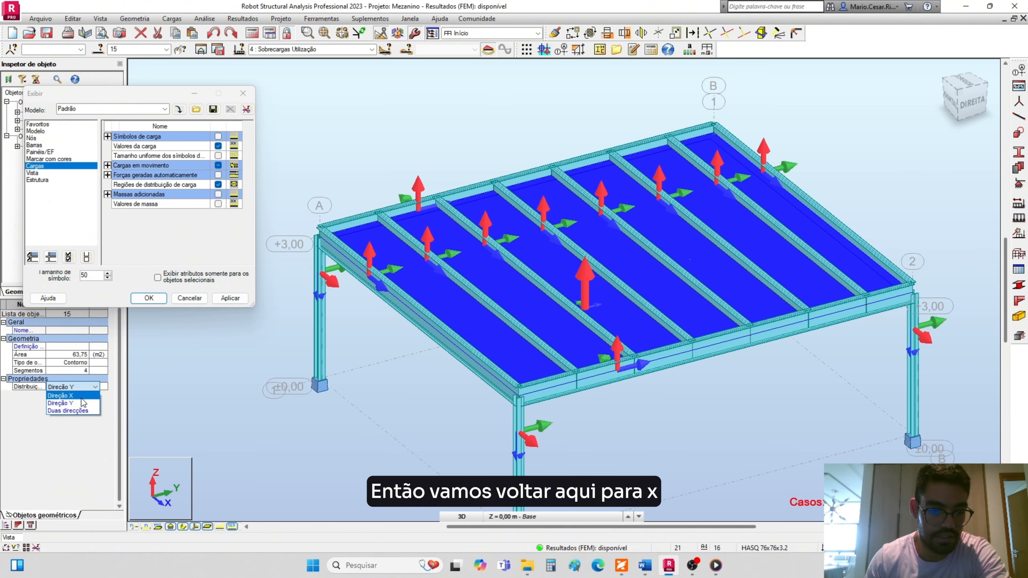
{"action": "left_click", "coordinate": [542, 303]}
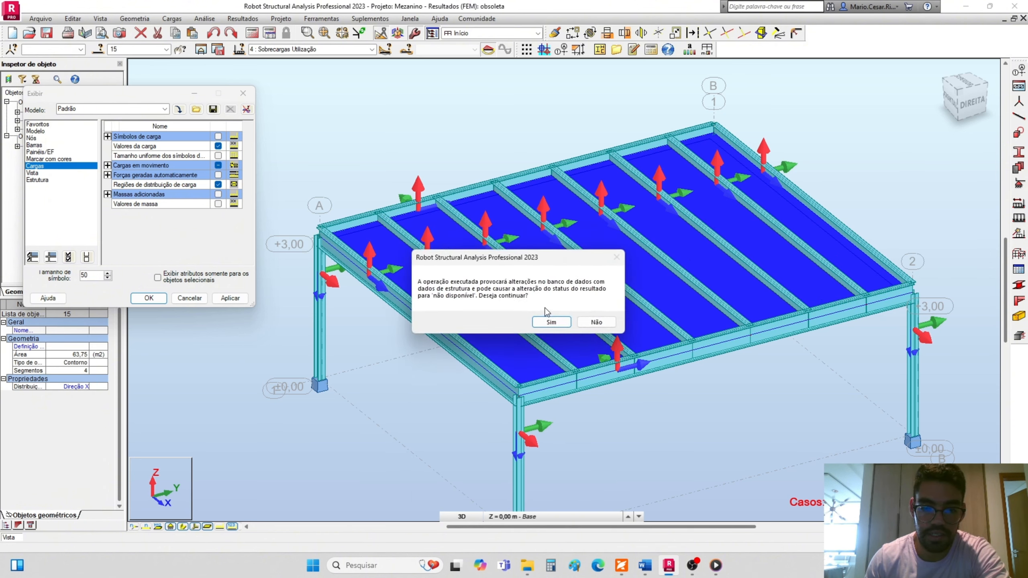
{"action": "left_click", "coordinate": [549, 324]}
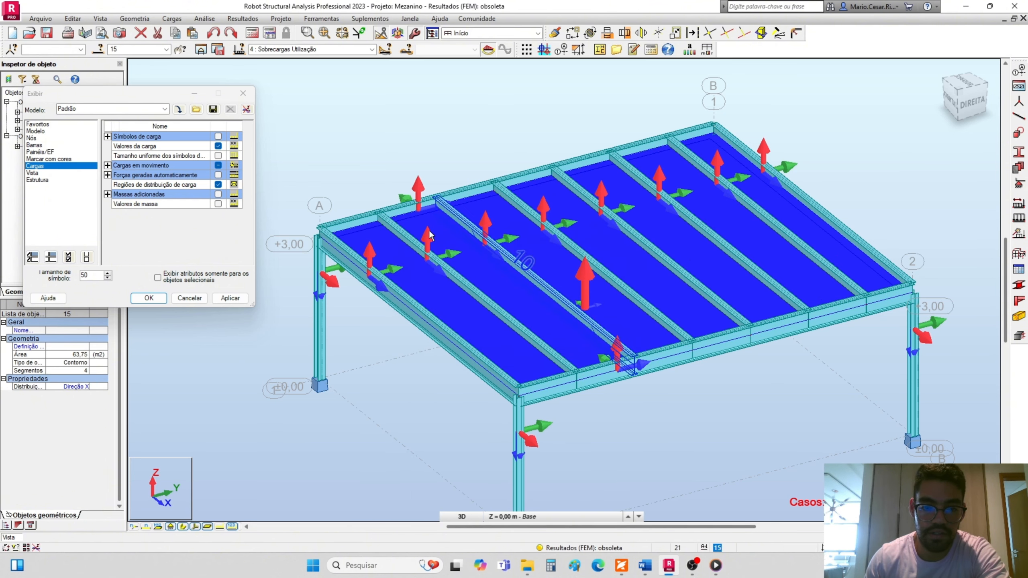
Hide the local axis systems and rerun the structural calculation.
{"action": "left_click", "coordinate": [195, 526]}
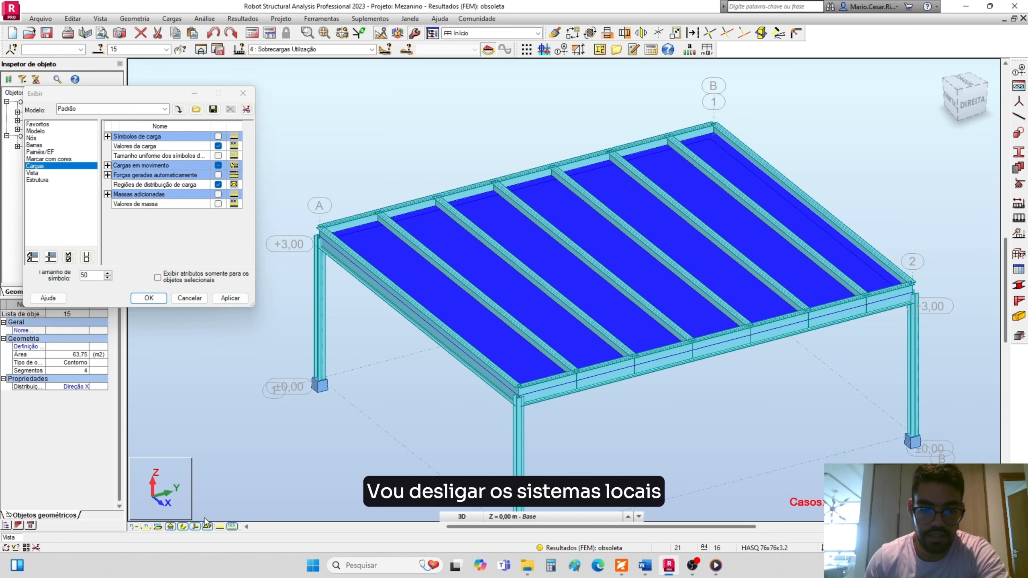
{"action": "left_click", "coordinate": [252, 34]}
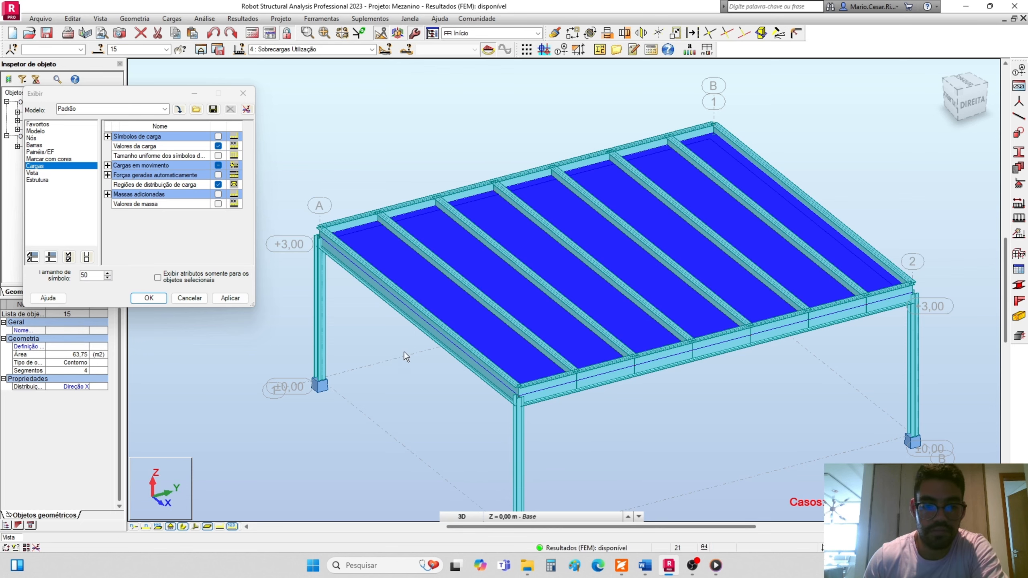
{"action": "left_click", "coordinate": [389, 373]}
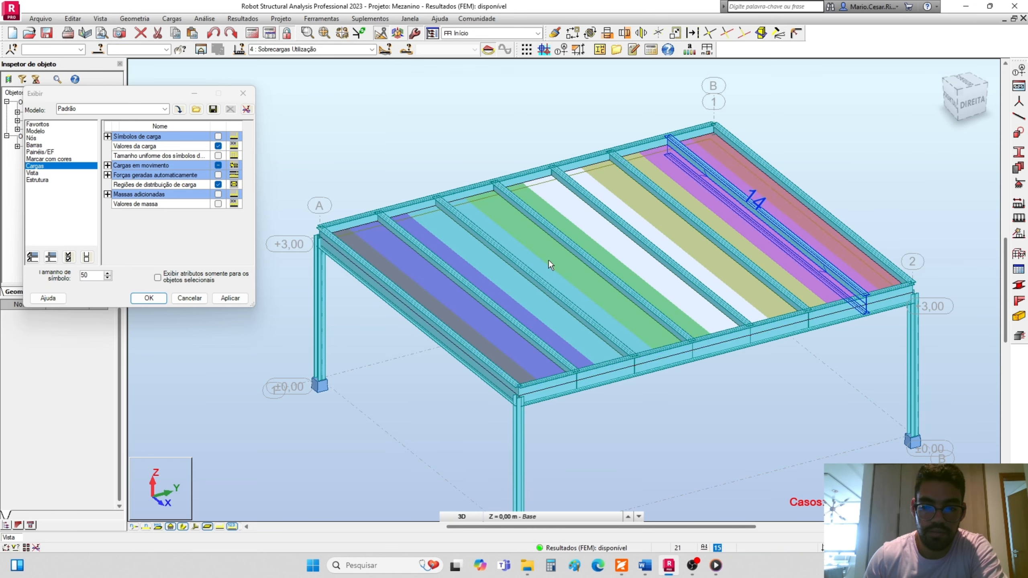
Display the automatically generated forces (Forças geradas automaticamente) and examine the linear loads on the secondary beams under case 4.
{"action": "left_click", "coordinate": [219, 175]}
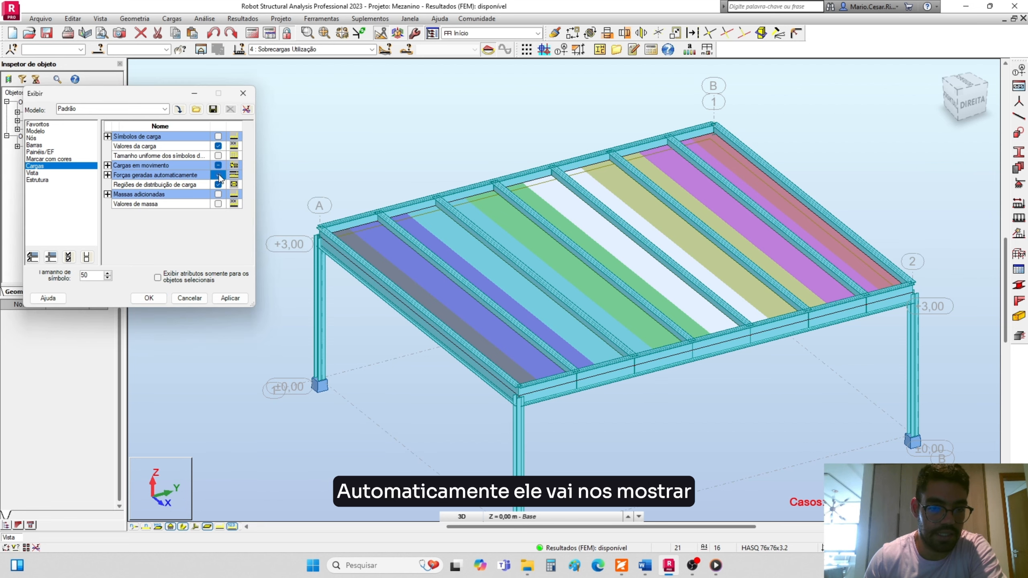
{"action": "left_click", "coordinate": [231, 299]}
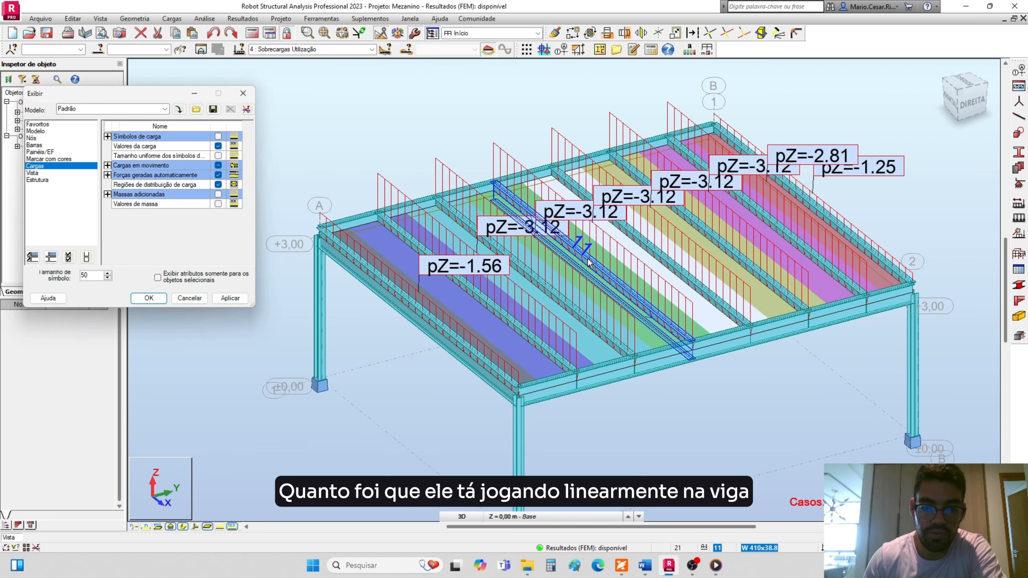
{"action": "scroll", "coordinate": [557, 283], "scroll_direction": "up", "scroll_amount": 4}
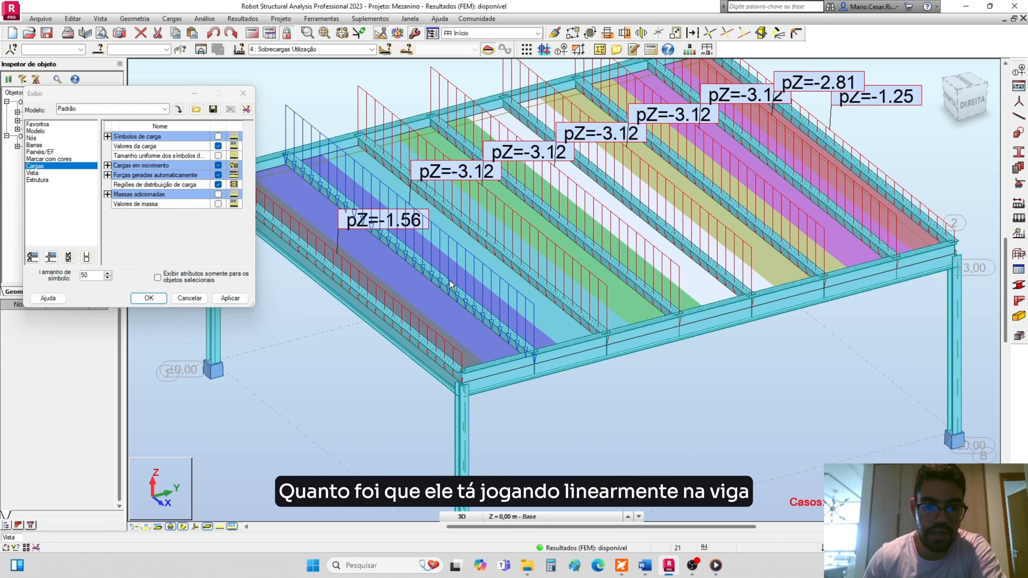
{"action": "left_click", "coordinate": [372, 50]}
{"action": "left_click", "coordinate": [371, 51]}
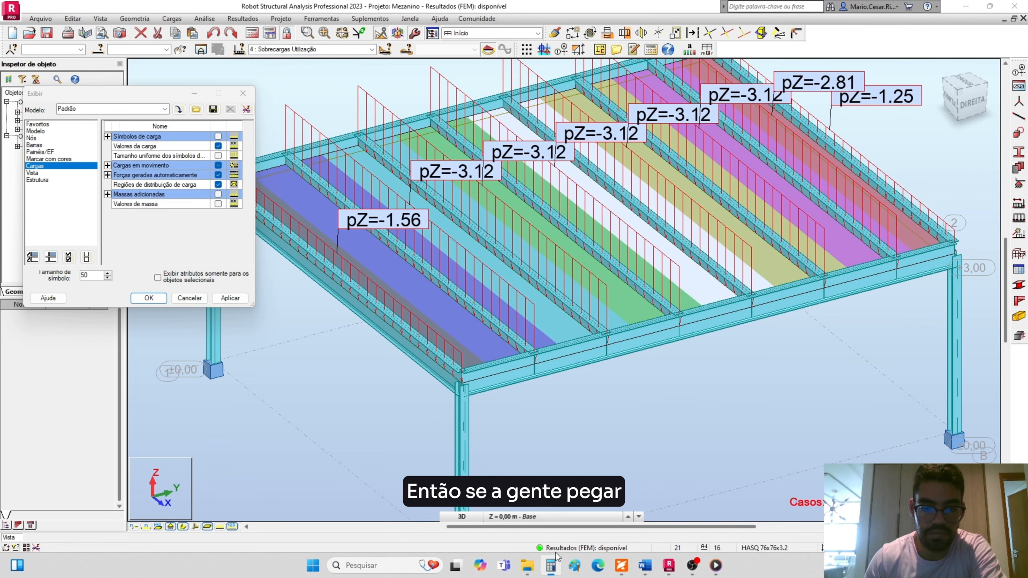
Switch to the Calculator, compute 2,5 × 1,25, compare the product with the secondary beams' linear load, and close it.
{"action": "left_click", "coordinate": [551, 565]}
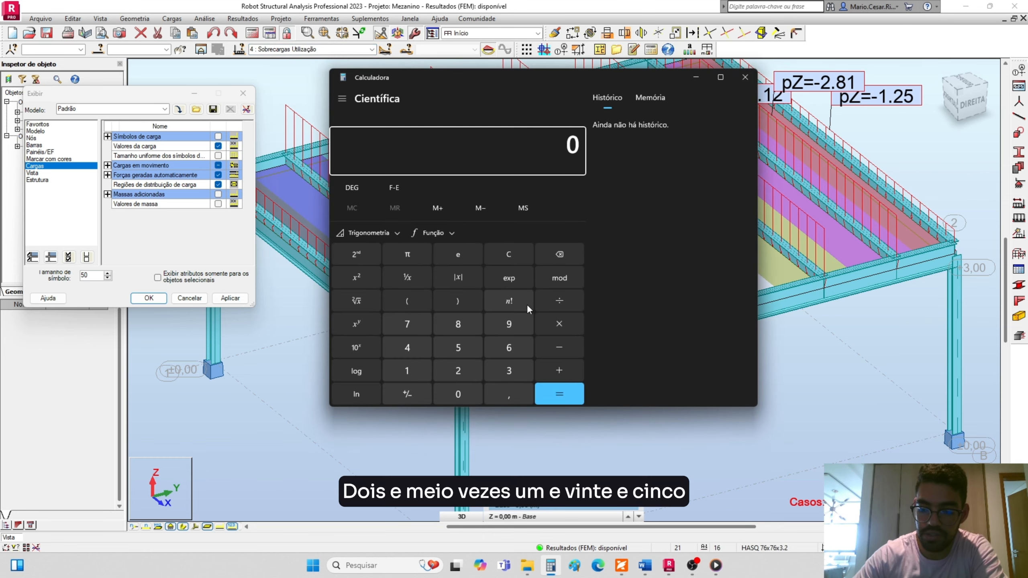
{"action": "type", "text": "2,5*1"}
{"action": "type", "text": ",25"}
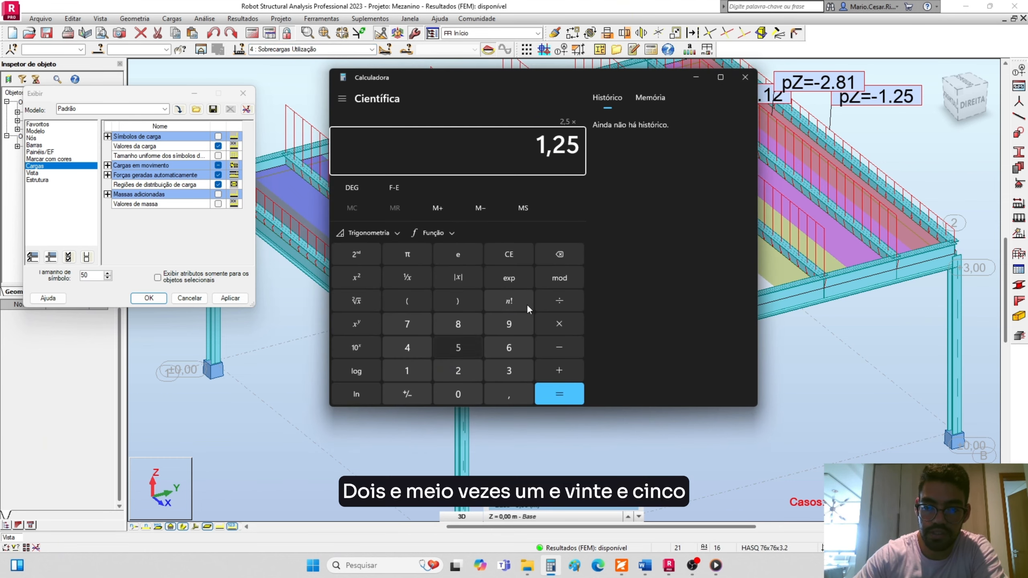
{"action": "key", "text": "Return"}
{"action": "left_click_drag", "start_coordinate": [492, 77], "coordinate": [696, 209]}
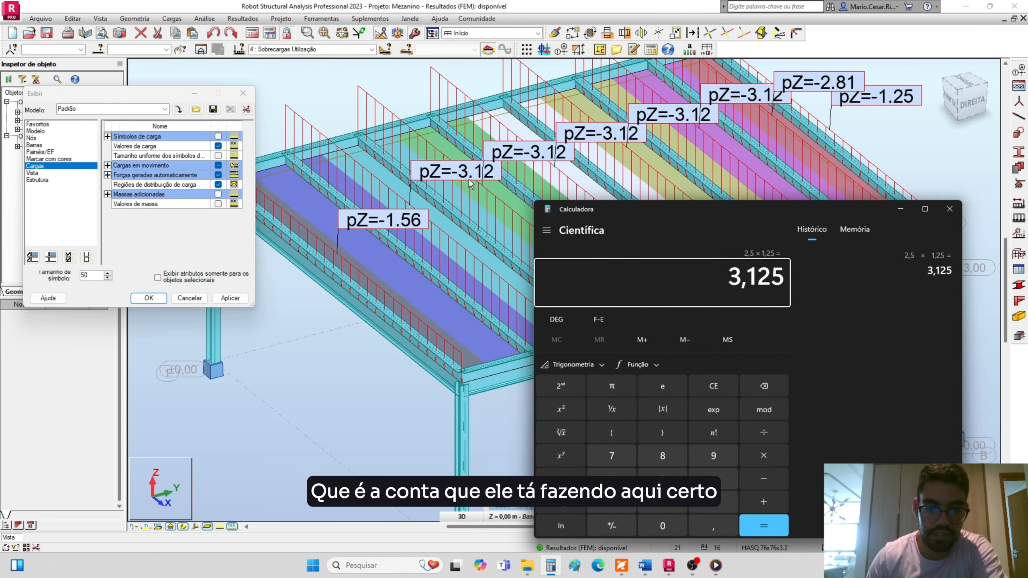
{"action": "left_click", "coordinate": [951, 209]}
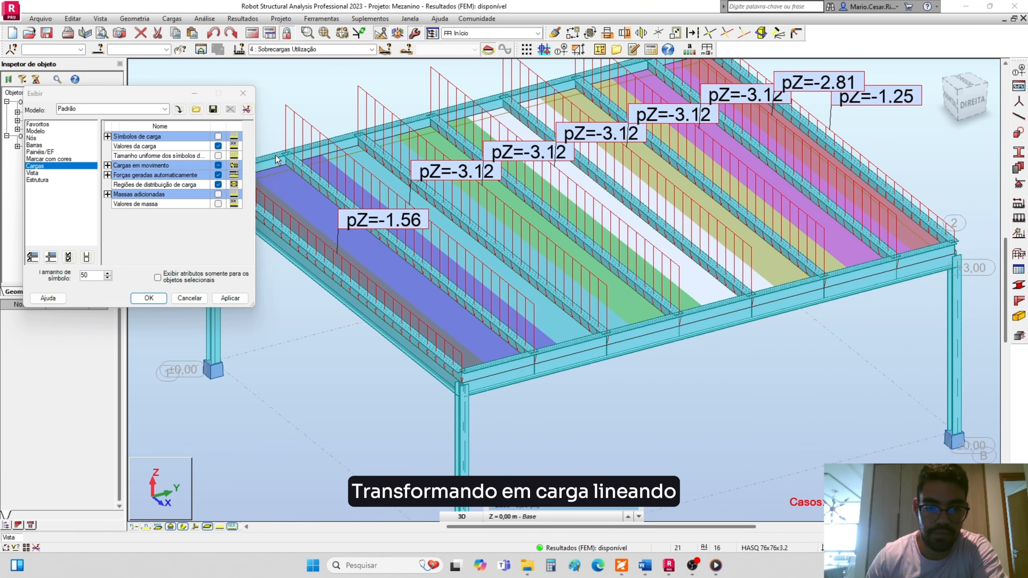
Hide the load distribution regions and the automatically generated forces, and close the display settings.
{"action": "left_click", "coordinate": [218, 184]}
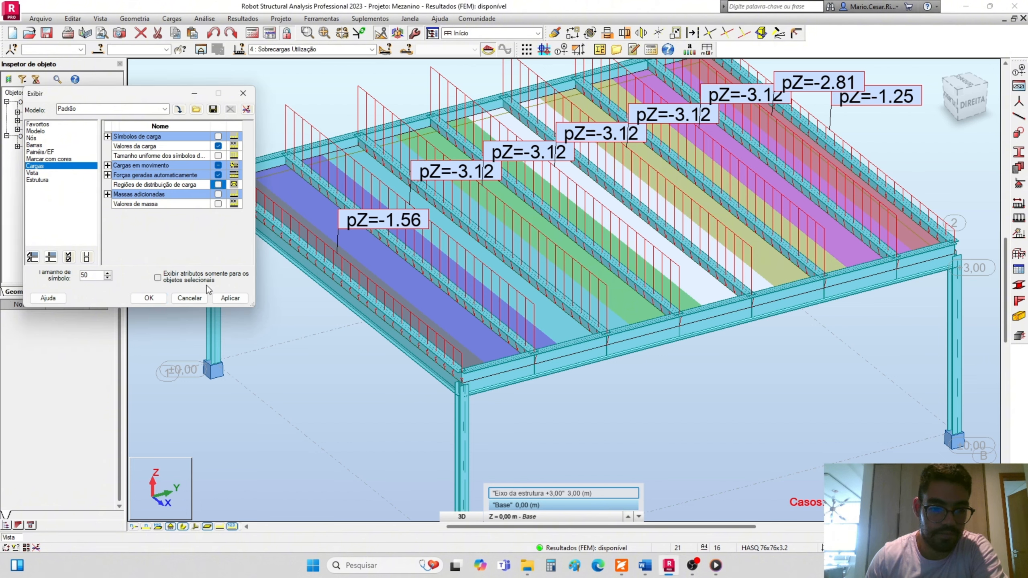
{"action": "left_click", "coordinate": [219, 175]}
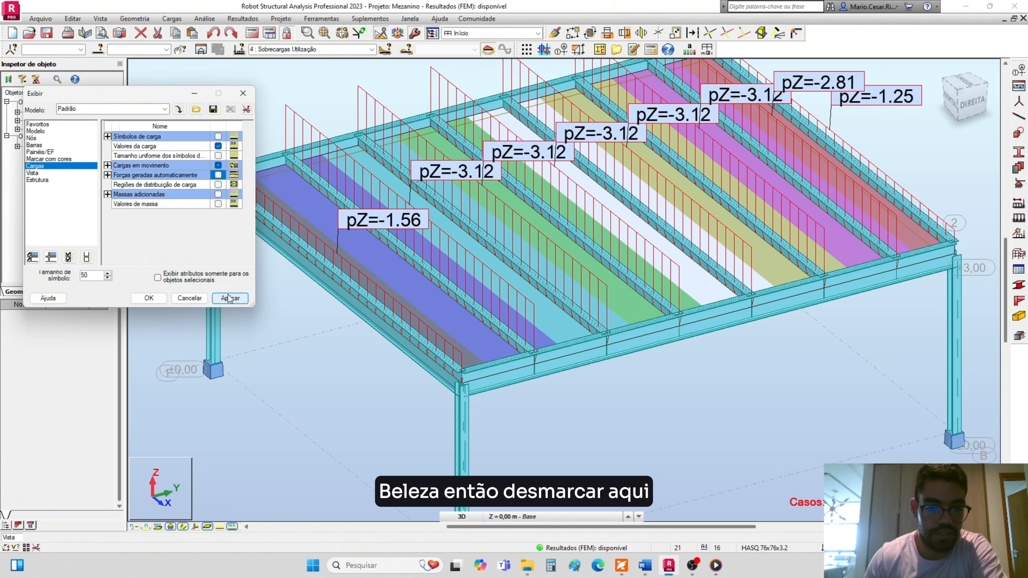
{"action": "left_click", "coordinate": [229, 298]}
{"action": "left_click", "coordinate": [157, 300]}
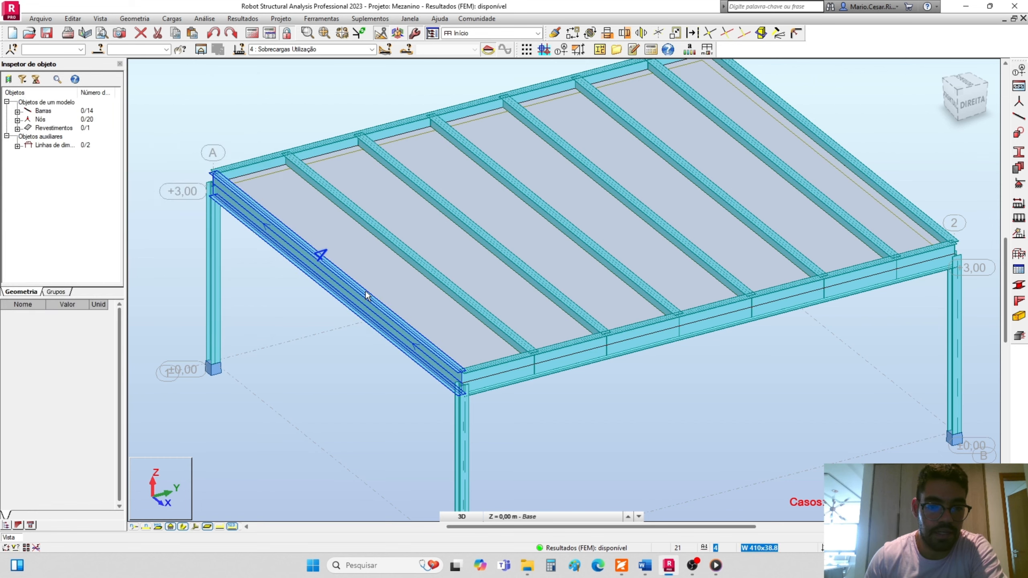
{"action": "scroll", "coordinate": [345, 305], "scroll_direction": "down", "scroll_amount": 5}
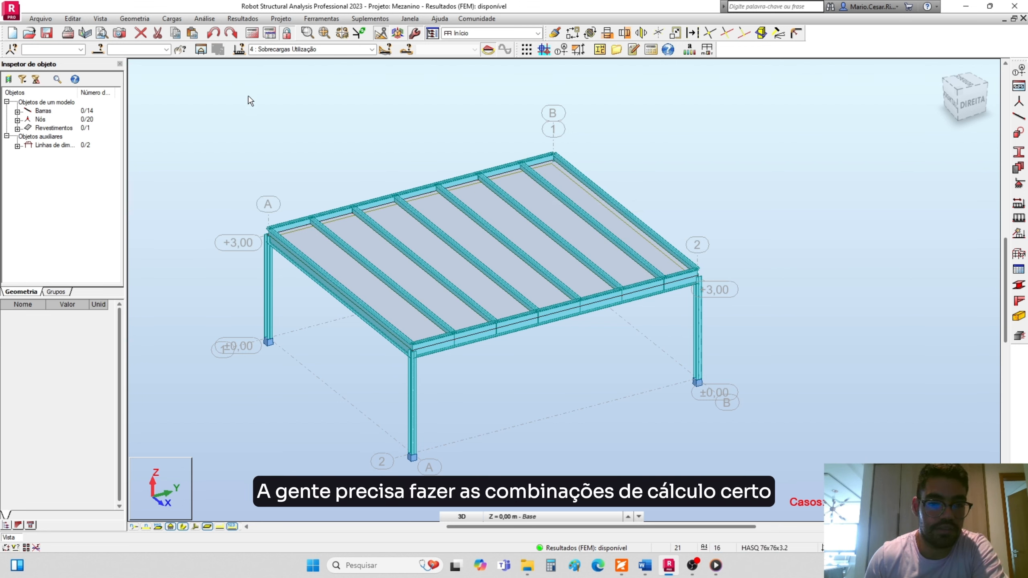
Set up automatic load combinations to NBR 8681 with the Combinações manuais - gerar option and continue to its detailed settings.
{"action": "left_click", "coordinate": [174, 18]}
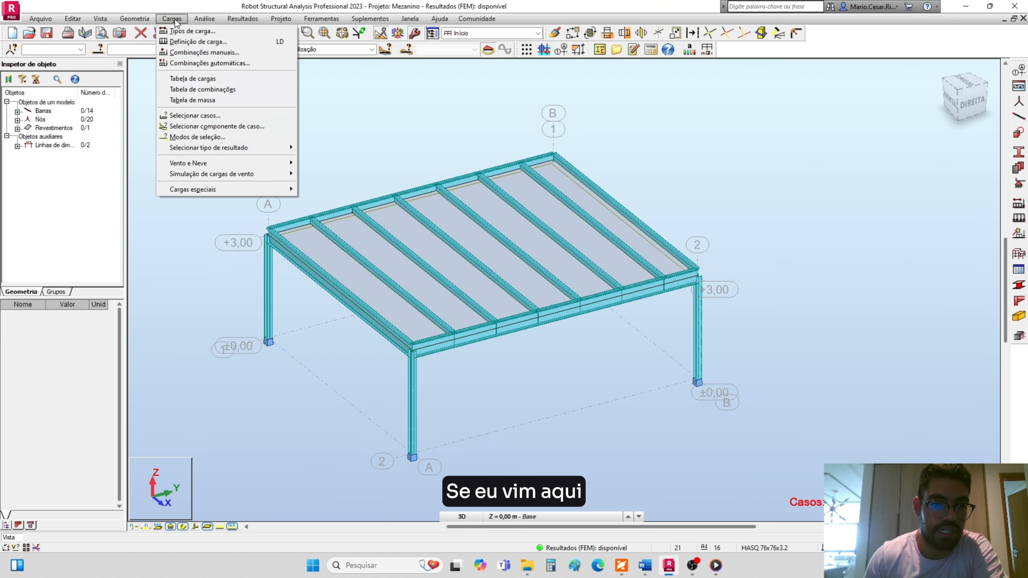
{"action": "left_click", "coordinate": [210, 64]}
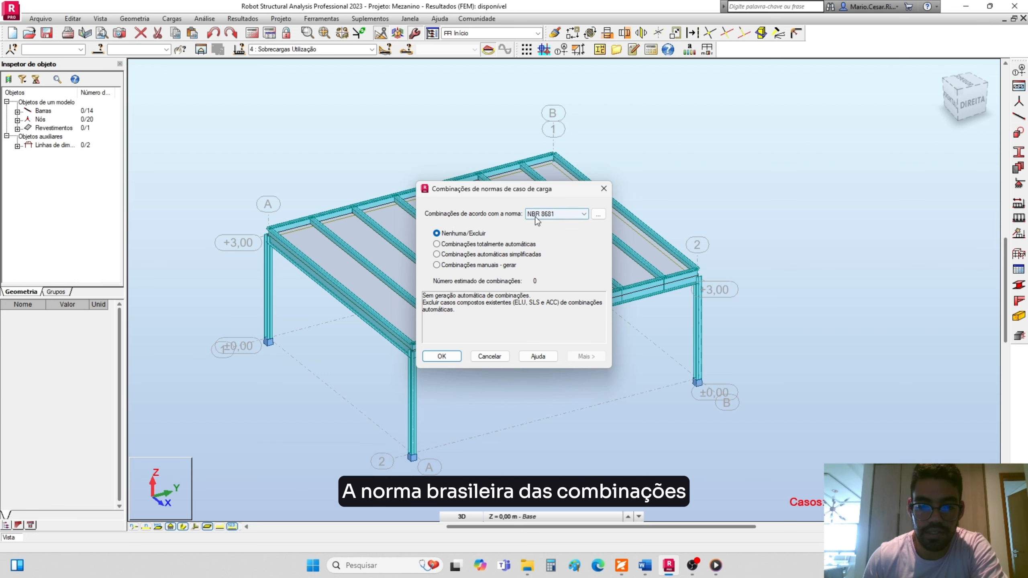
{"action": "left_click", "coordinate": [578, 215]}
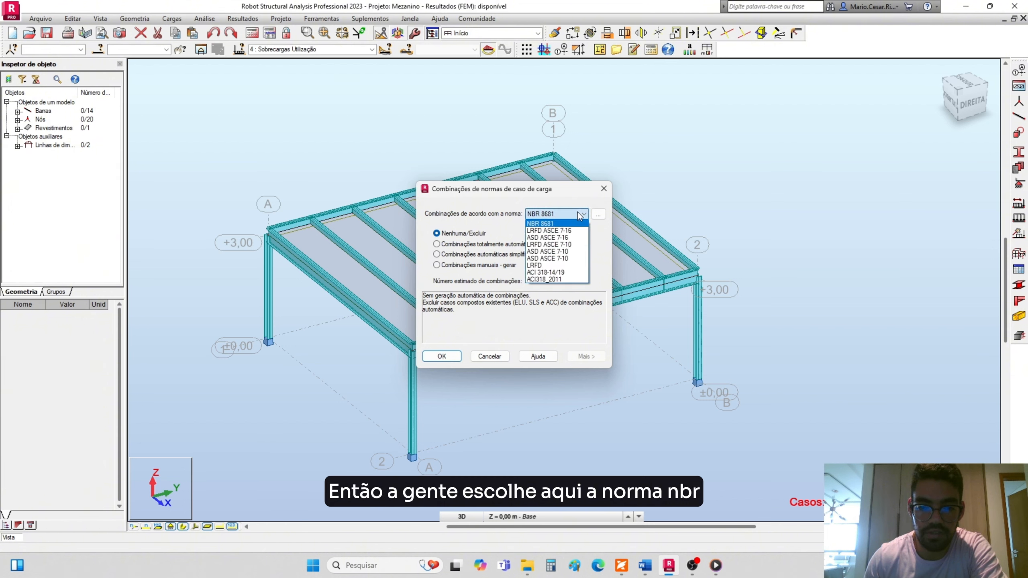
{"action": "left_click", "coordinate": [580, 215]}
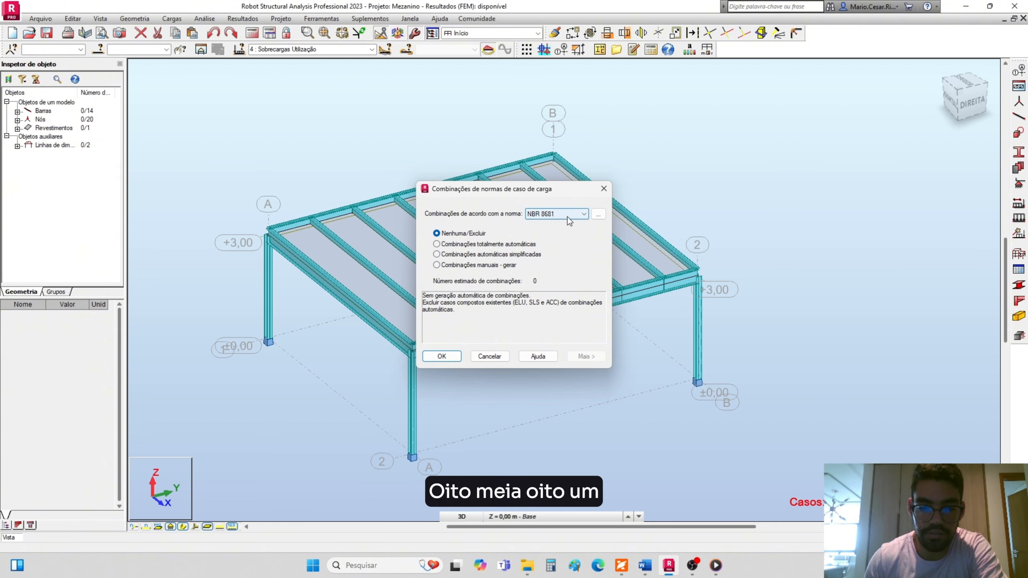
{"action": "left_click", "coordinate": [484, 264]}
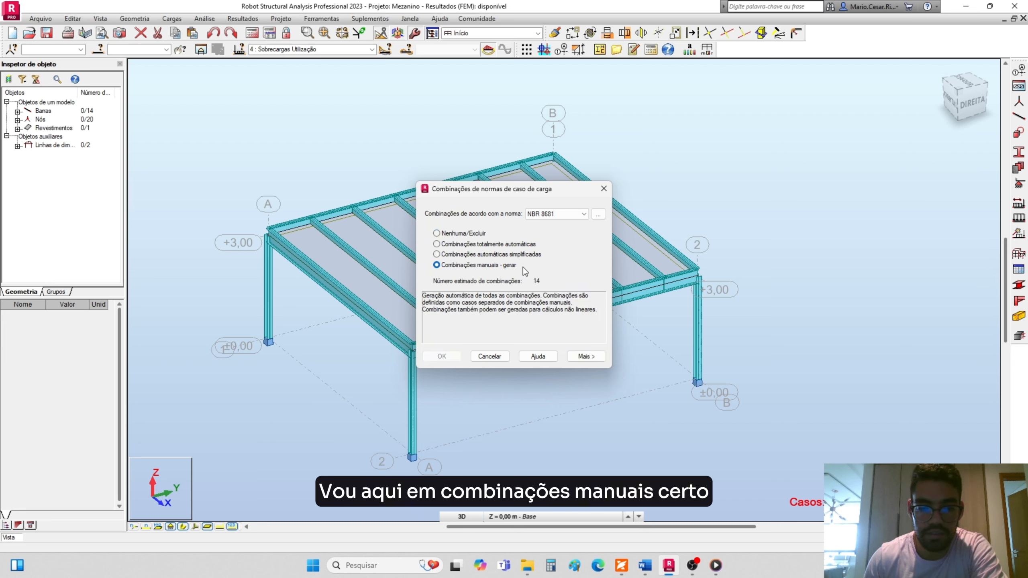
{"action": "left_click", "coordinate": [586, 357]}
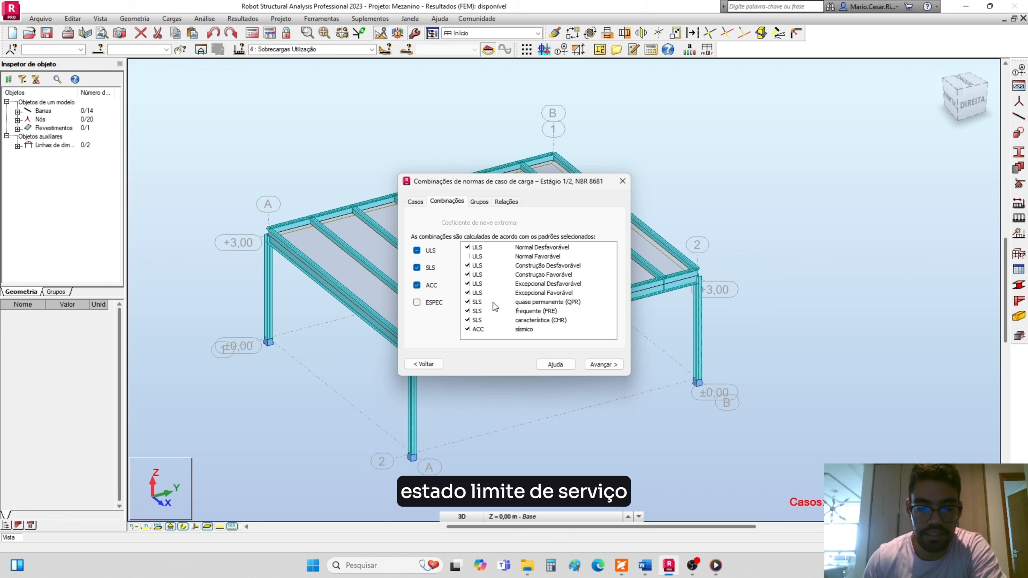
Leave only Normal Desfavorável active among the ULS combination patterns by excluding the Construção and Excepcional ones, both Desfavorável and Favorável.
{"action": "left_click", "coordinate": [471, 265]}
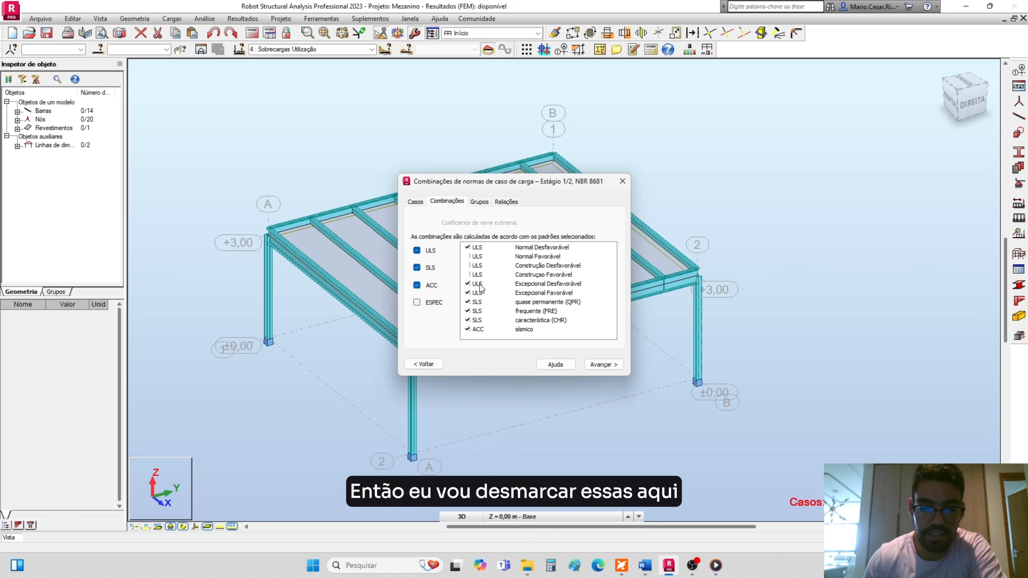
{"action": "left_click", "coordinate": [479, 284]}
{"action": "left_click", "coordinate": [478, 293]}
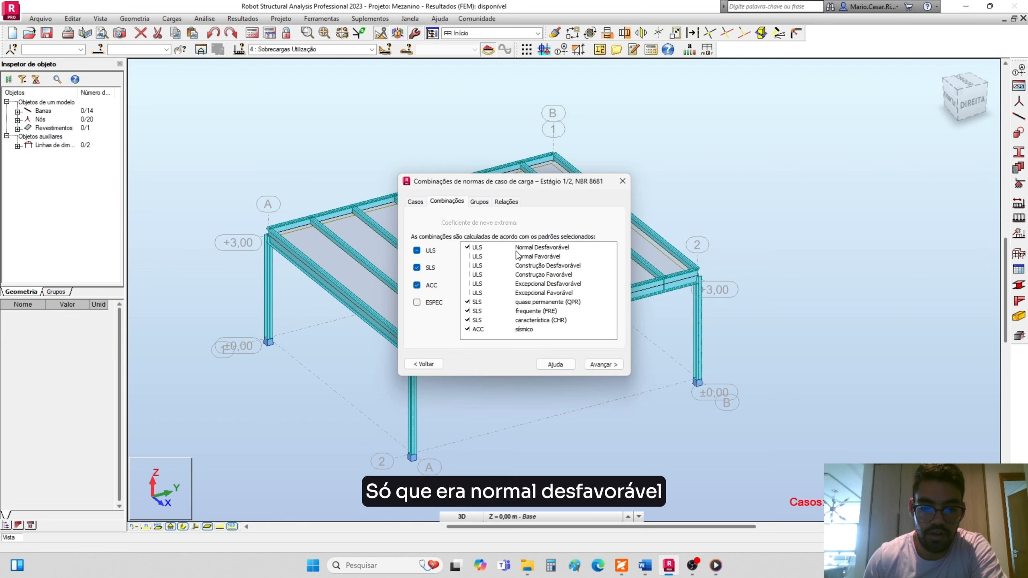
Exclude the SLS frequente (FRE) and característica (CHR) patterns from the load combinations.
{"action": "left_click", "coordinate": [477, 311]}
{"action": "left_click", "coordinate": [482, 320]}
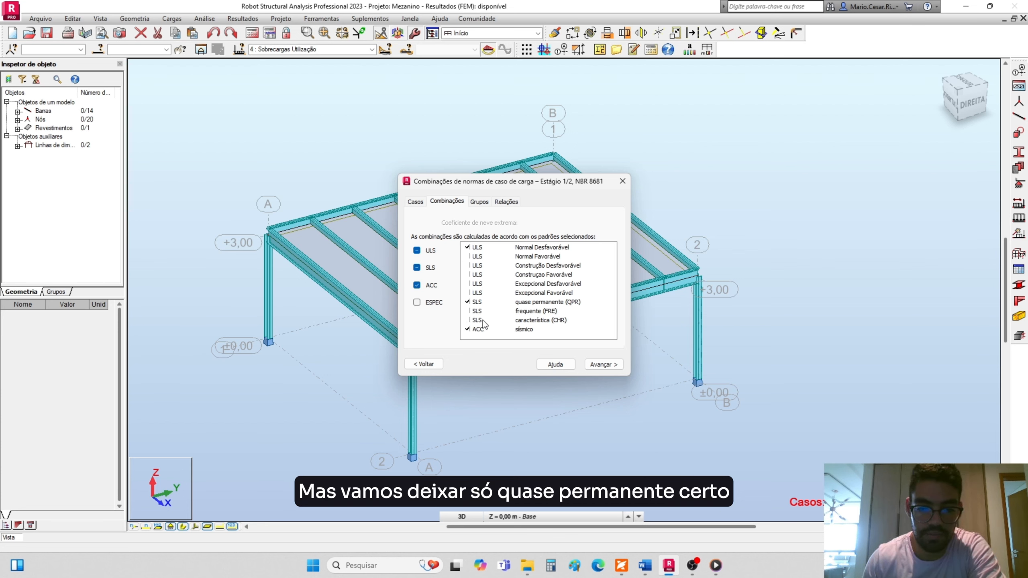
Review which load cases belong to each combination group for the morto and ativo natures.
{"action": "left_click", "coordinate": [481, 202]}
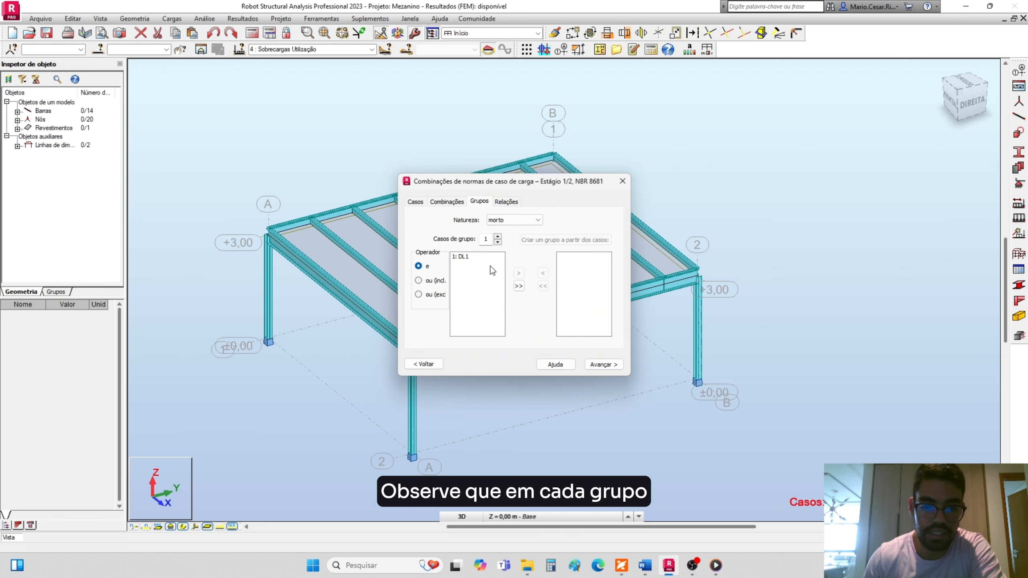
{"action": "left_click", "coordinate": [497, 237]}
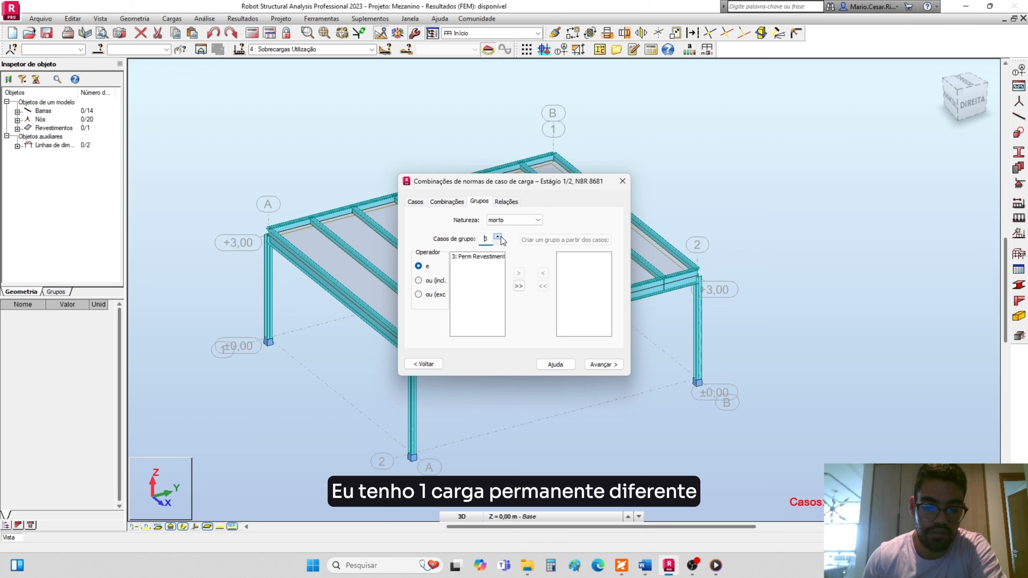
{"action": "left_click", "coordinate": [498, 242]}
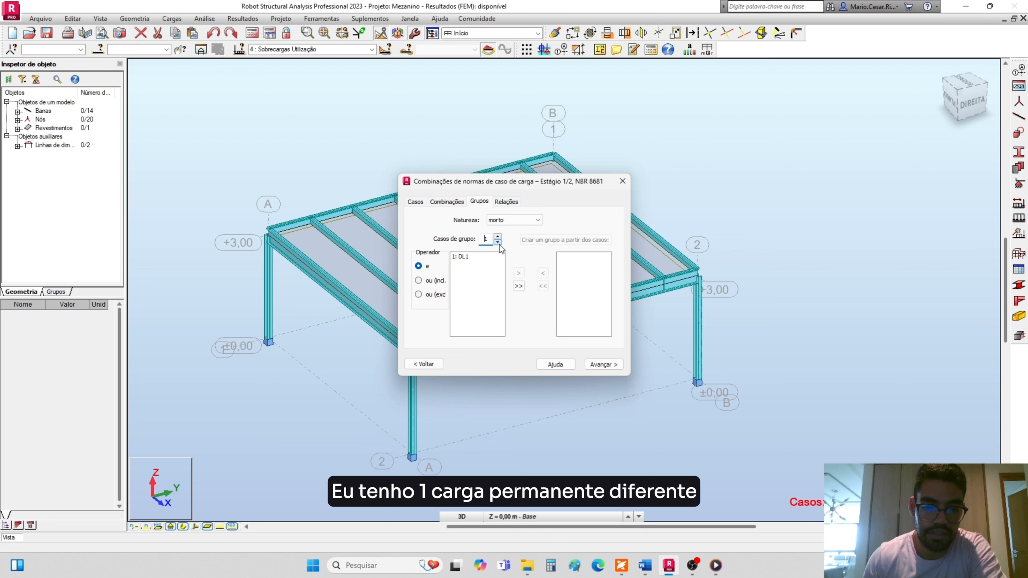
{"action": "left_click", "coordinate": [526, 221]}
{"action": "left_click", "coordinate": [524, 236]}
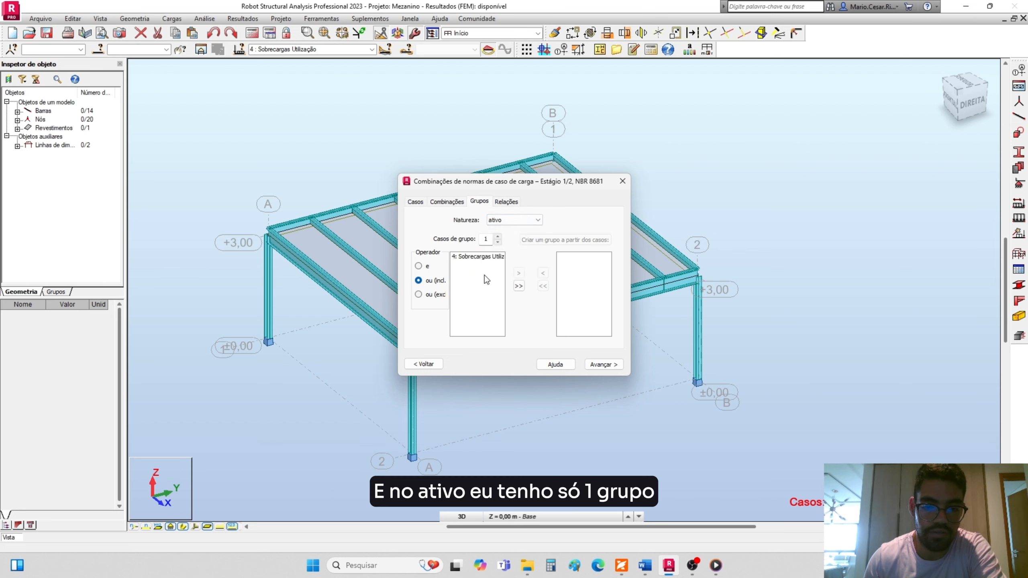
{"action": "left_click", "coordinate": [499, 236]}
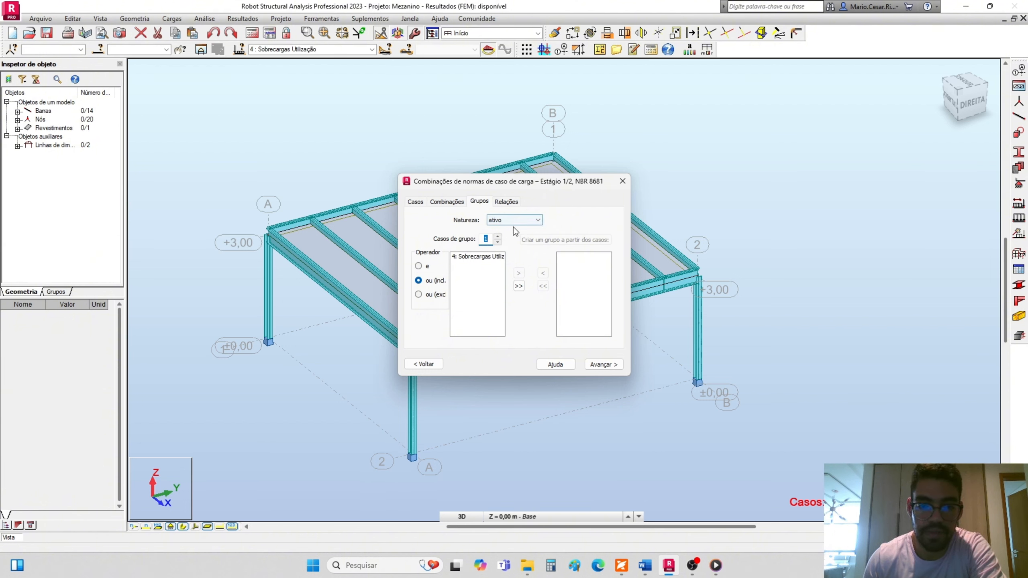
Check the group relations for the morto and ativo natures and continue to the combination selection stage.
{"action": "left_click", "coordinate": [506, 201]}
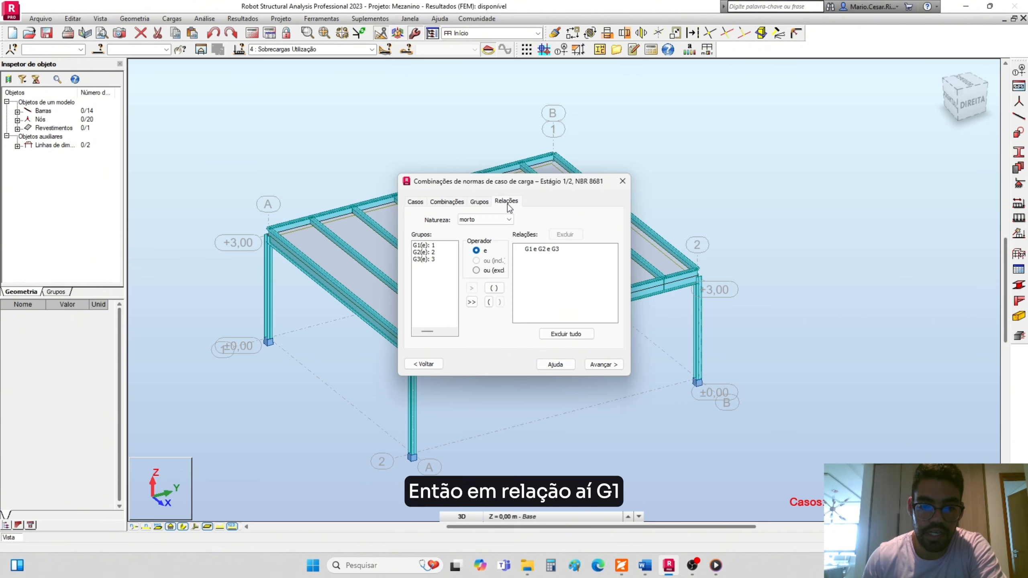
{"action": "left_click", "coordinate": [534, 249]}
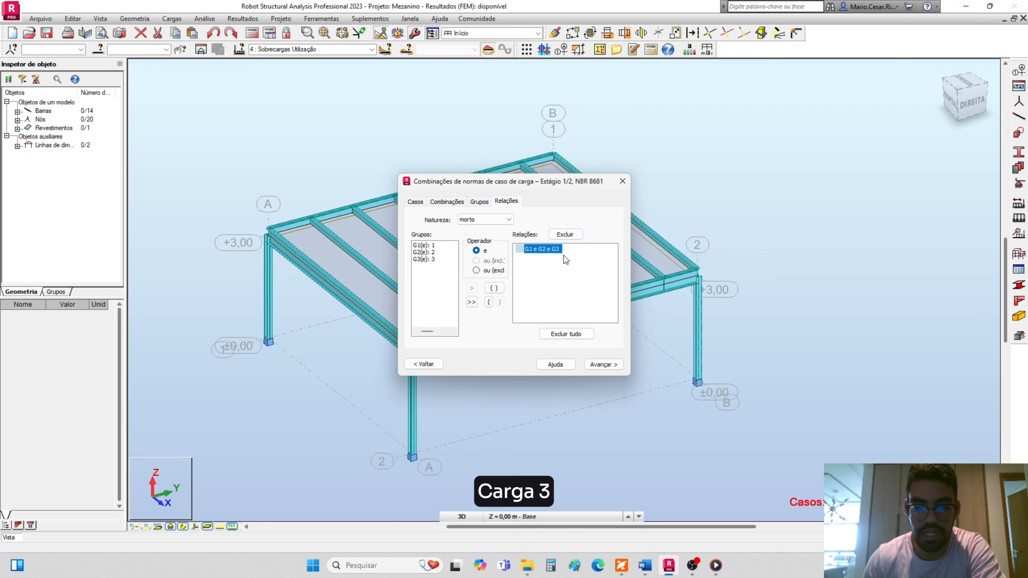
{"action": "left_click", "coordinate": [484, 219]}
{"action": "left_click", "coordinate": [478, 234]}
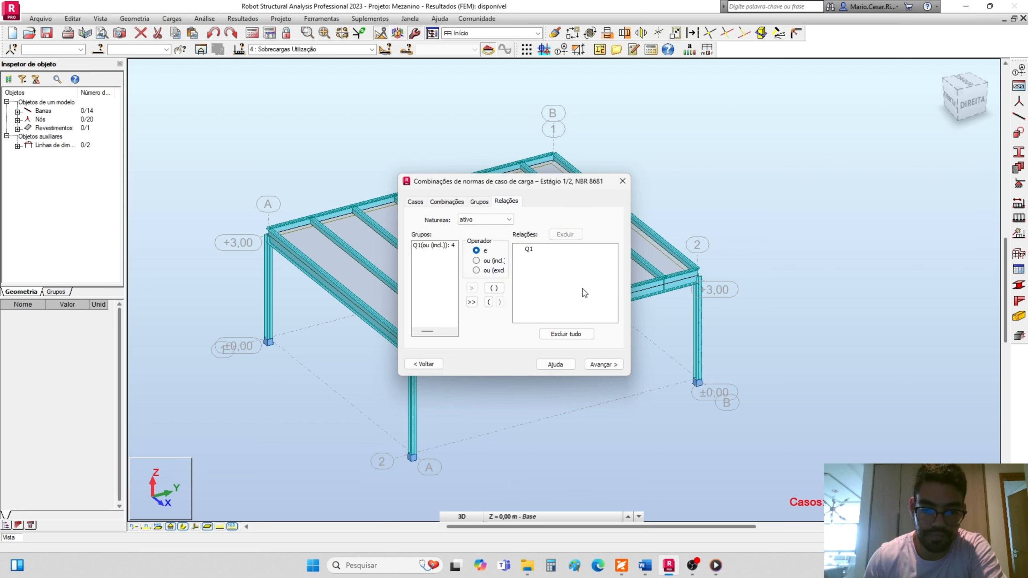
{"action": "left_click", "coordinate": [602, 365]}
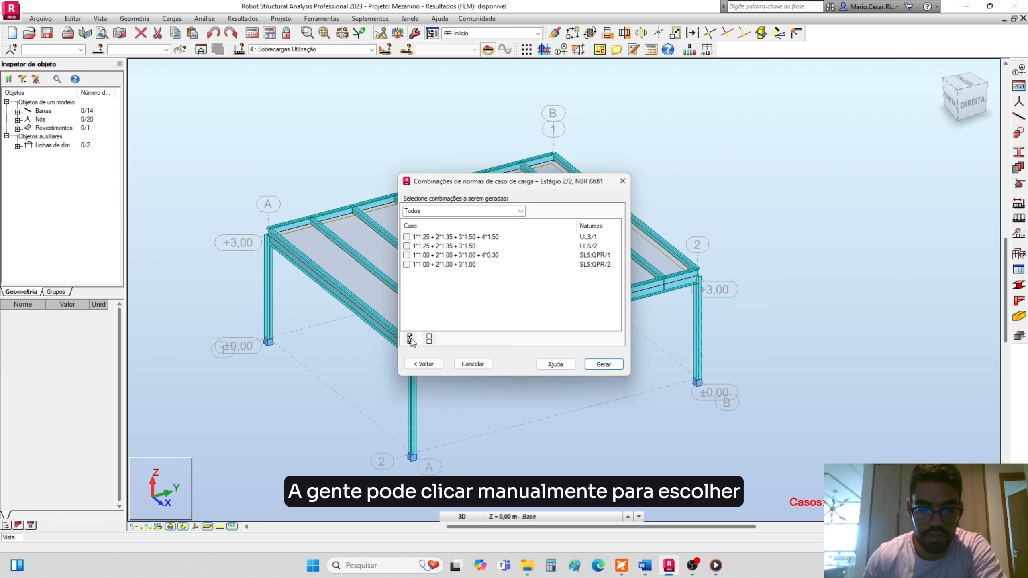
{"action": "left_click", "coordinate": [406, 265]}
{"action": "left_click", "coordinate": [407, 255]}
{"action": "left_click", "coordinate": [406, 247]}
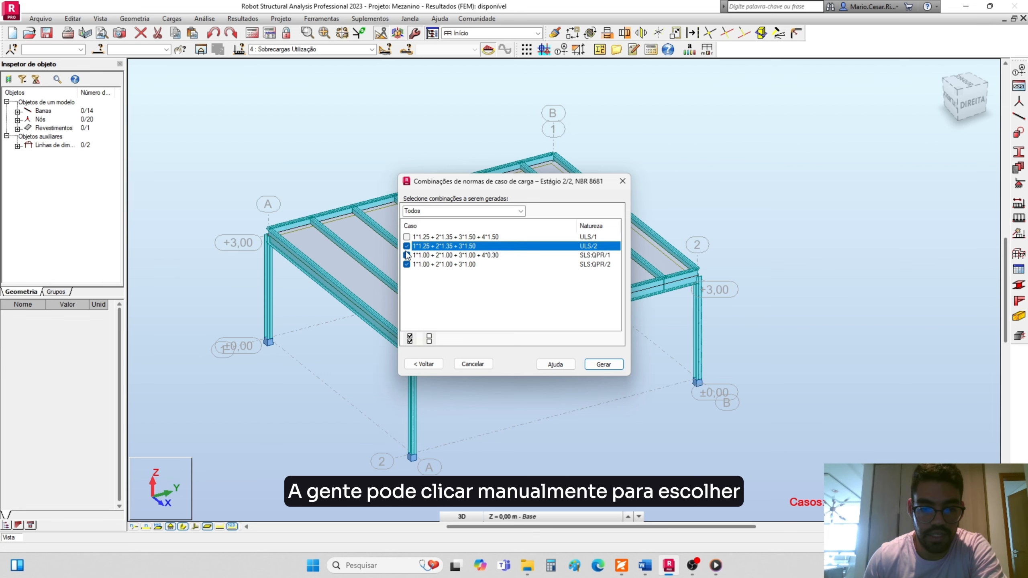
{"action": "left_click", "coordinate": [407, 247]}
{"action": "left_click", "coordinate": [407, 265]}
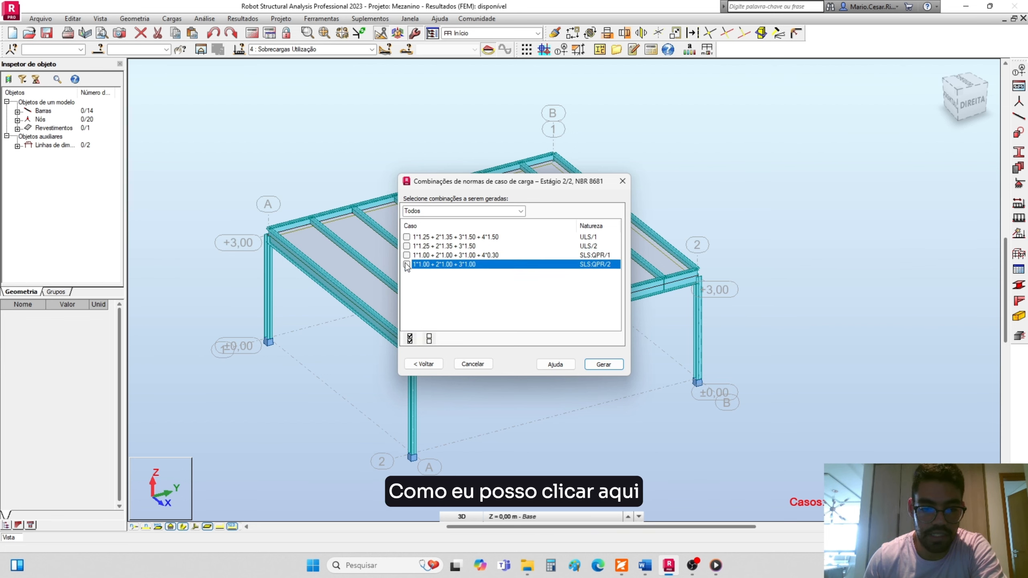
Generate all the proposed ULS and SLS:QPR combinations and check them in the load case list.
{"action": "left_click", "coordinate": [410, 338]}
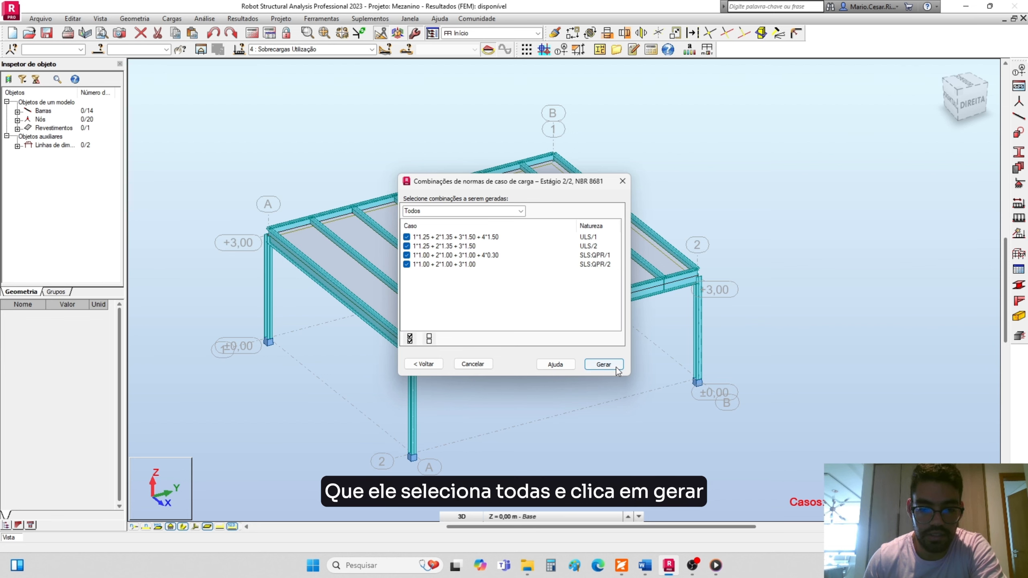
{"action": "left_click", "coordinate": [603, 364]}
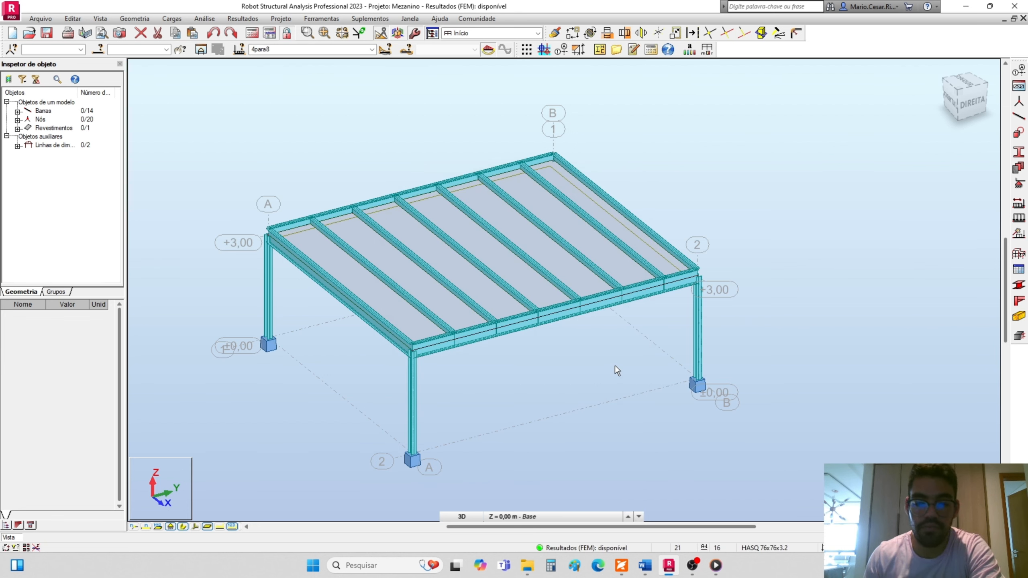
{"action": "left_click", "coordinate": [372, 49]}
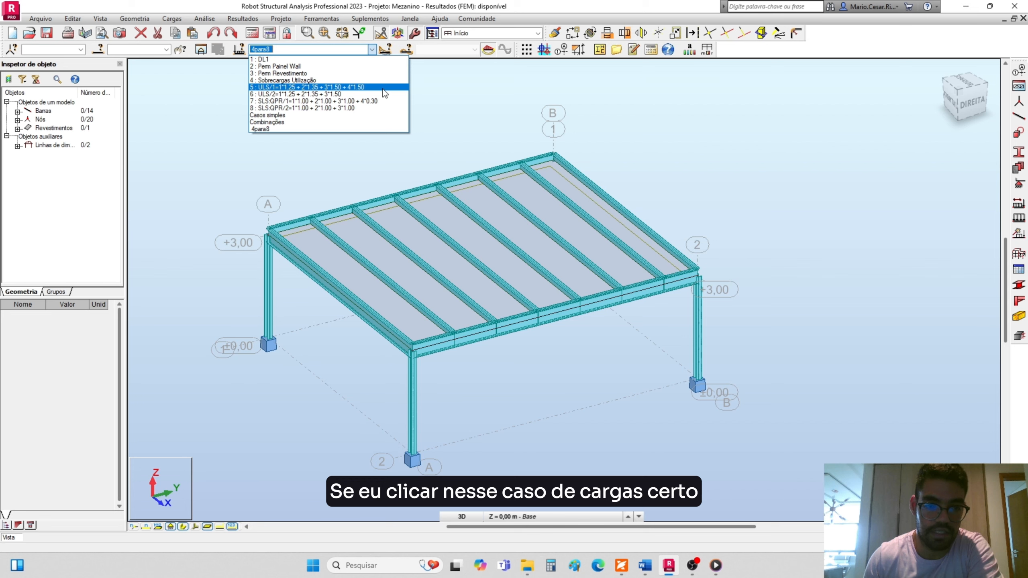
{"action": "left_click", "coordinate": [372, 50]}
Turn off the cladding's filled panel display and the bars' section shapes, leaving a wireframe view of the mezzanine.
{"action": "mouse_move", "coordinate": [406, 183]}
{"action": "middle_mouse_down"}
{"action": "mouse_move", "coordinate": [398, 174]}
{"action": "mouse_move", "coordinate": [410, 180]}
{"action": "middle_mouse_up"}
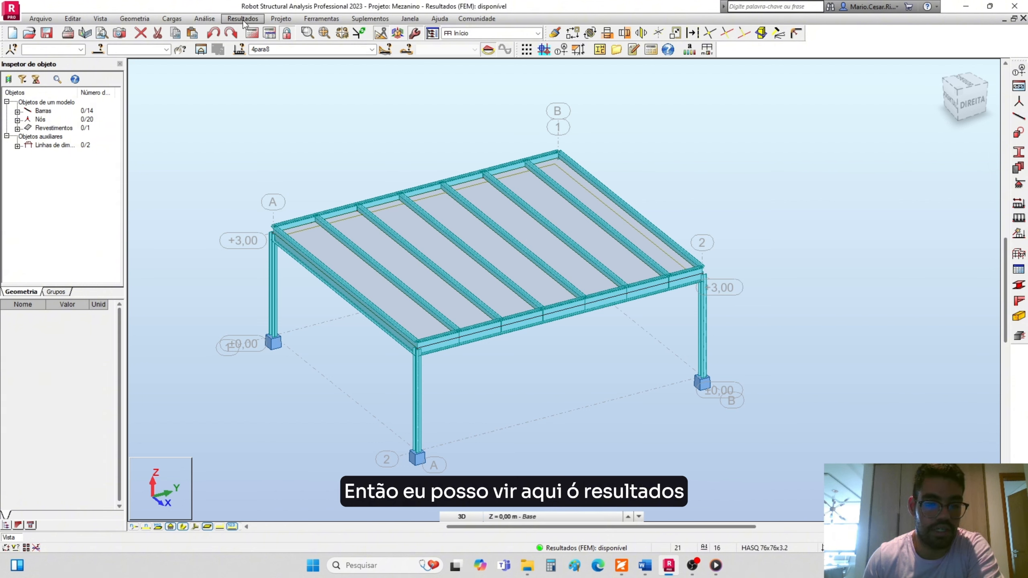
{"action": "left_click", "coordinate": [207, 526]}
{"action": "left_click", "coordinate": [207, 526]}
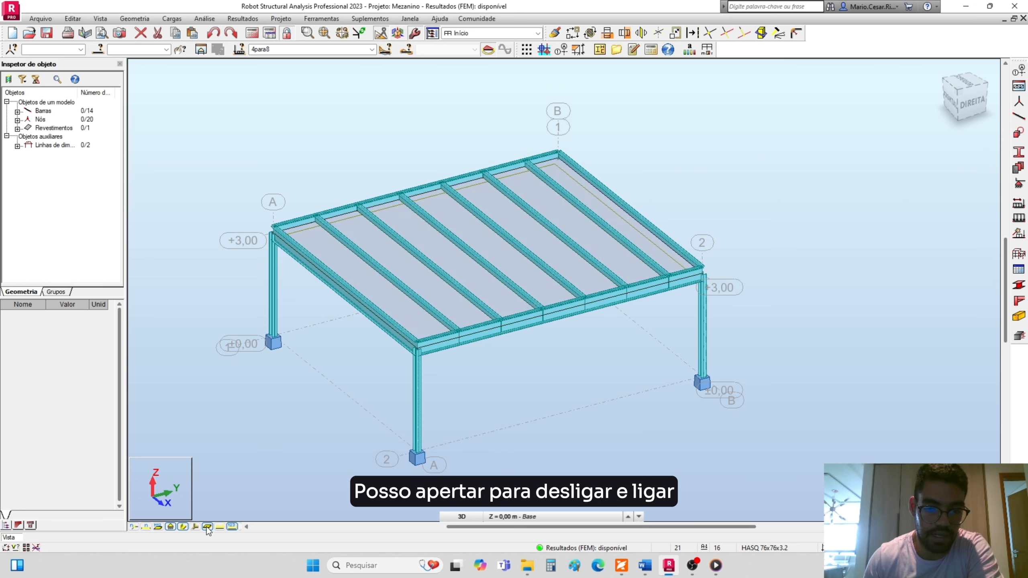
{"action": "left_click", "coordinate": [207, 526]}
{"action": "left_click", "coordinate": [207, 526]}
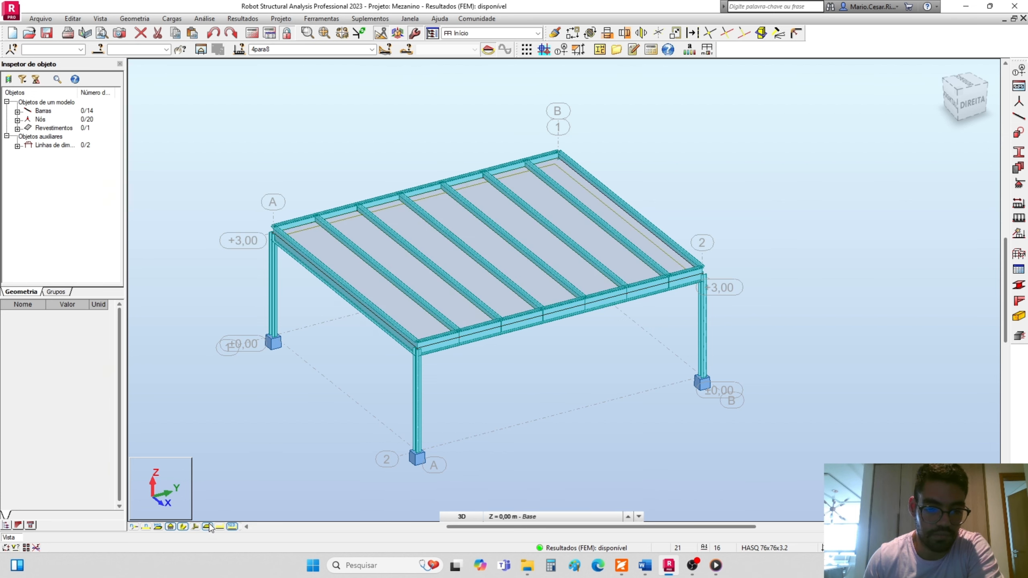
{"action": "left_click", "coordinate": [208, 526]}
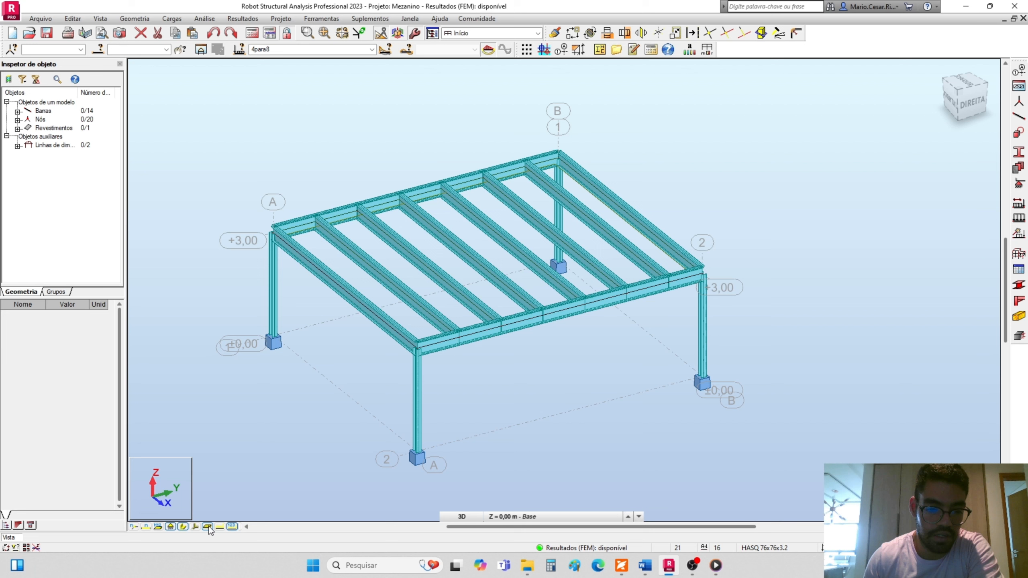
{"action": "left_click", "coordinate": [183, 526]}
{"action": "left_click", "coordinate": [183, 527]}
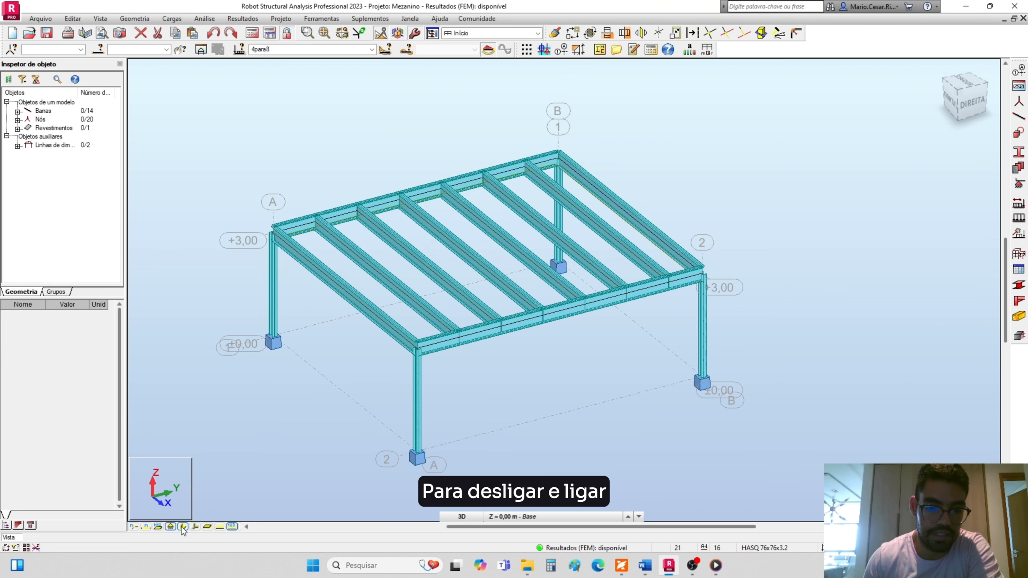
{"action": "left_click", "coordinate": [183, 526]}
Display the Momento My diagram for the bars with a normalized scale.
{"action": "left_click", "coordinate": [243, 18]}
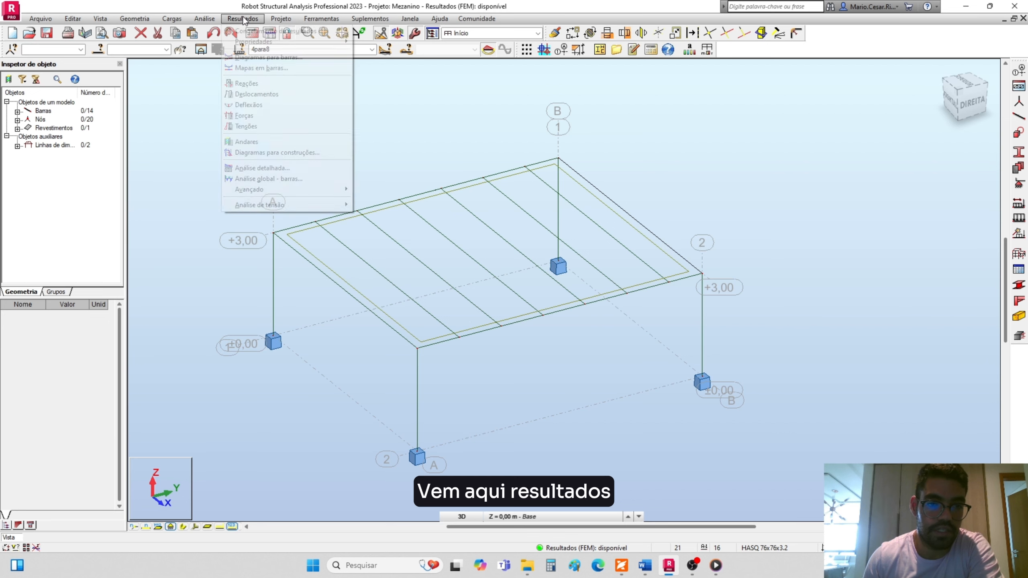
{"action": "left_click", "coordinate": [263, 59]}
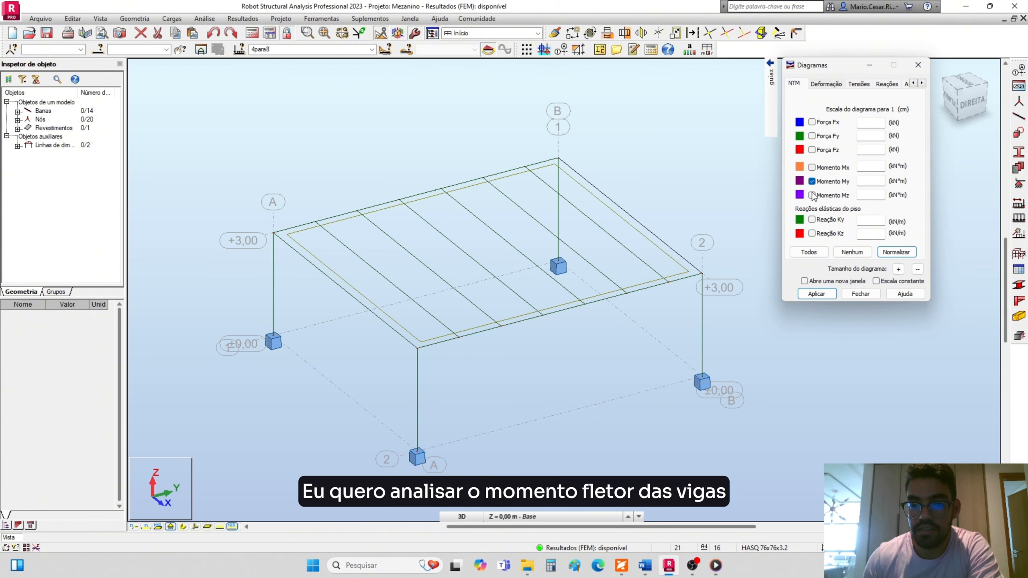
{"action": "left_click", "coordinate": [895, 252]}
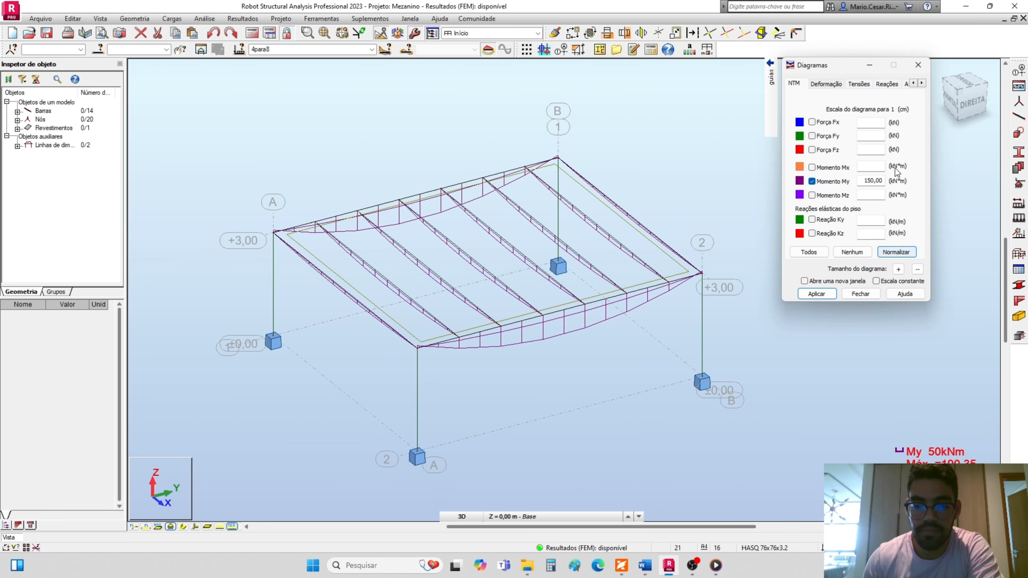
Apply legendas labels, differentiated positive and negative values, and solid filling to the moment diagram, and return to the NTM settings.
{"action": "mouse_move", "coordinate": [770, 75]}
{"action": "left_click", "coordinate": [763, 160]}
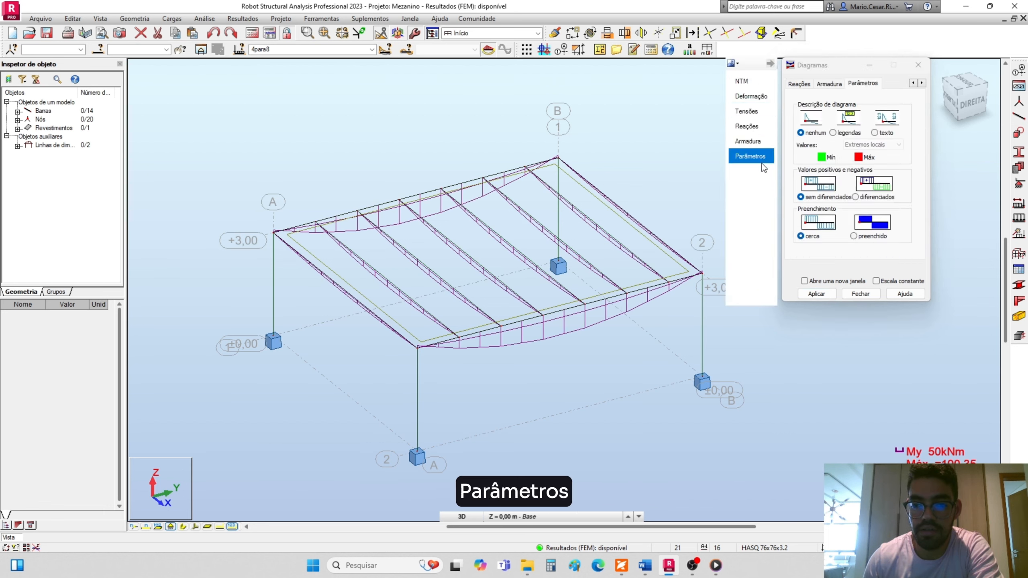
{"action": "left_click", "coordinate": [833, 133]}
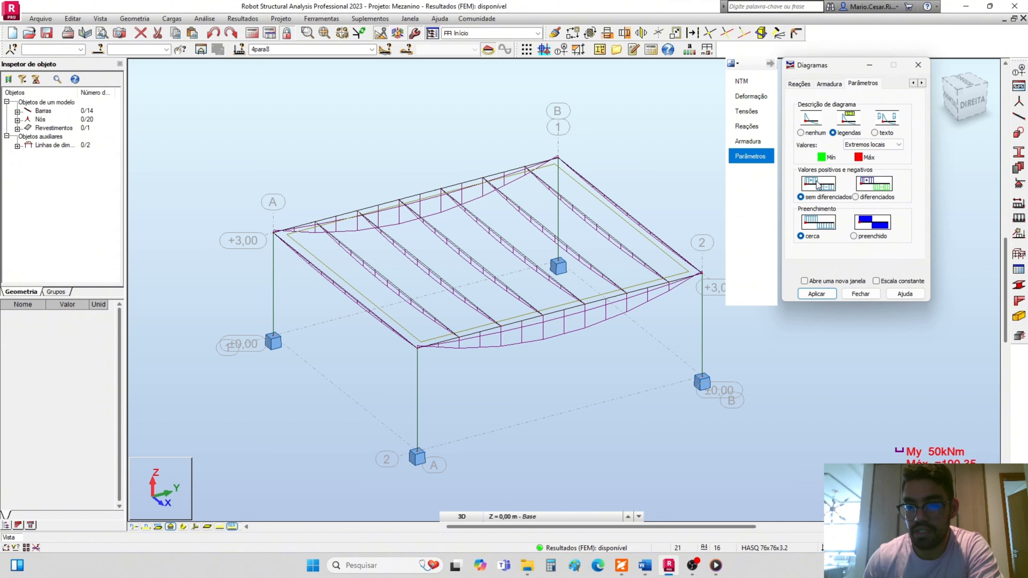
{"action": "left_click", "coordinate": [855, 198]}
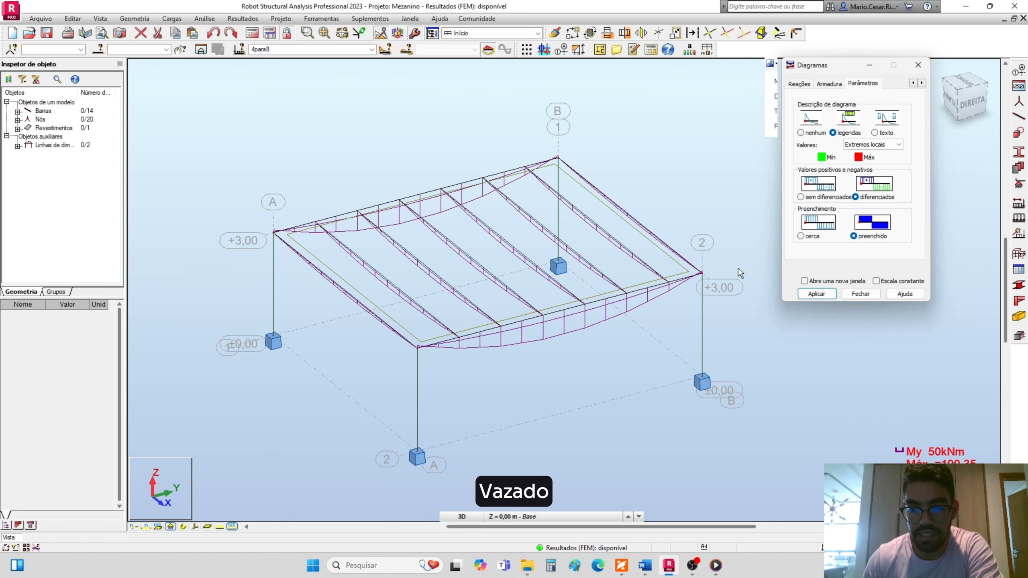
{"action": "left_click", "coordinate": [820, 296]}
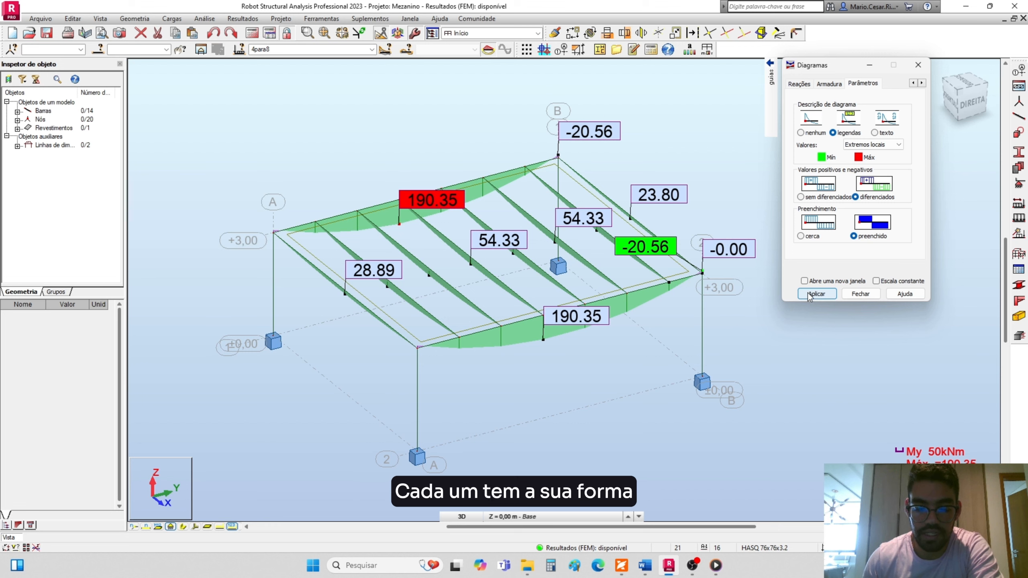
{"action": "mouse_move", "coordinate": [773, 89]}
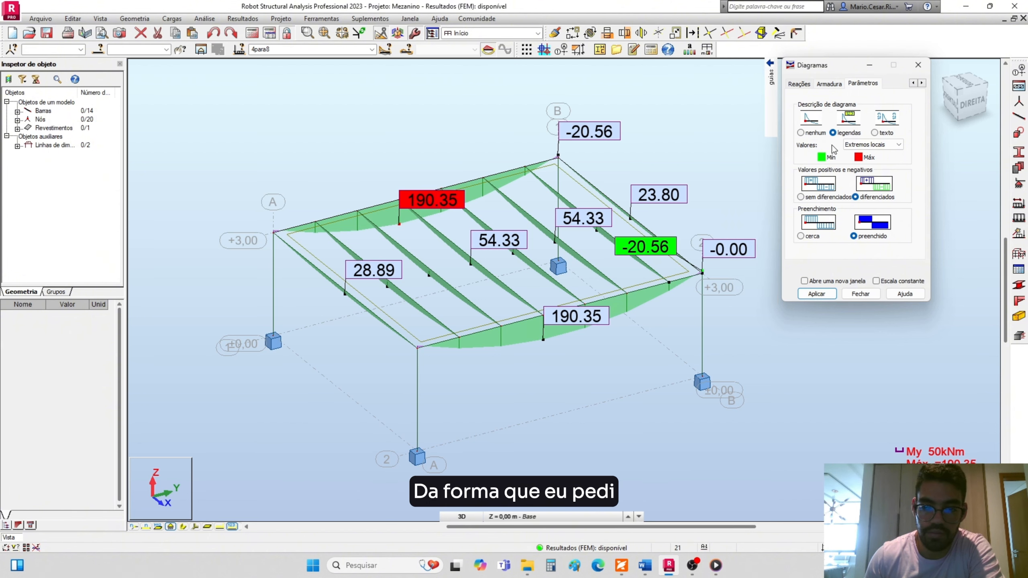
{"action": "left_click", "coordinate": [759, 83]}
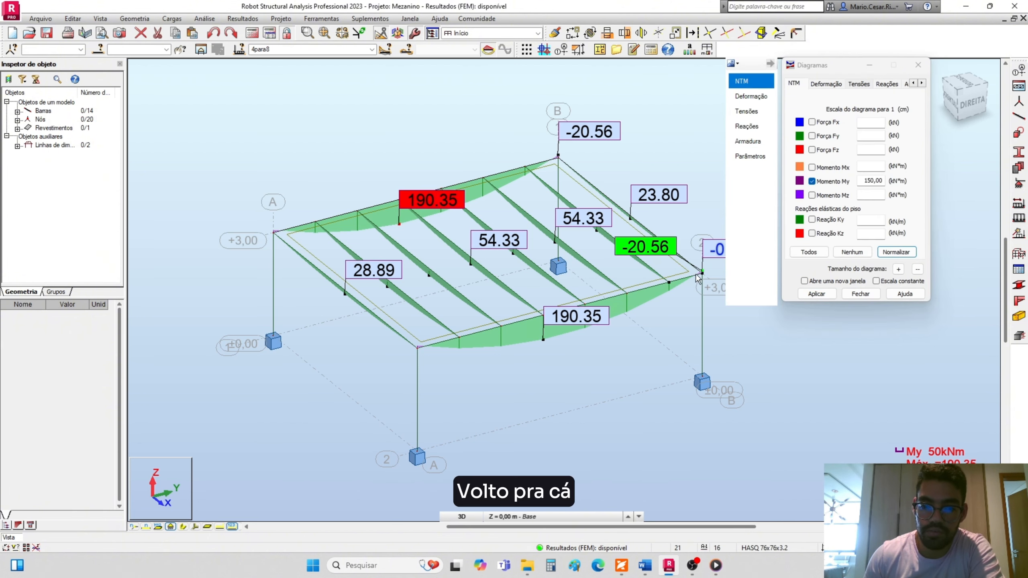
Examine the My diagrams along the secondary beams and at the main beam's connection to the column.
{"action": "middle_click_drag", "start_coordinate": [658, 317], "coordinate": [589, 291]}
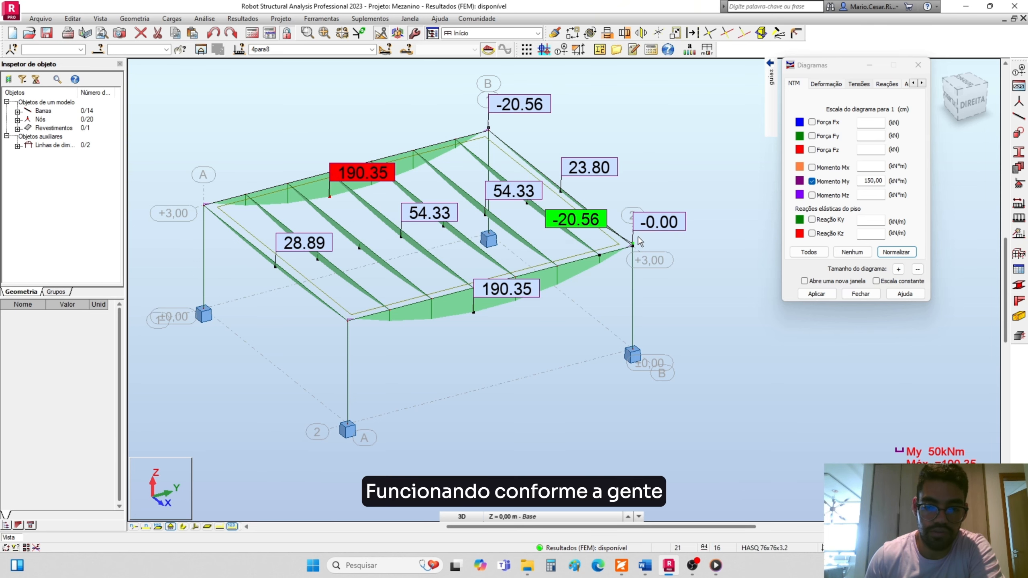
{"action": "scroll", "coordinate": [637, 236], "scroll_direction": "up", "scroll_amount": 5}
{"action": "scroll", "coordinate": [637, 236], "scroll_direction": "down", "scroll_amount": 4}
{"action": "middle_click_drag", "start_coordinate": [352, 228], "coordinate": [491, 170]}
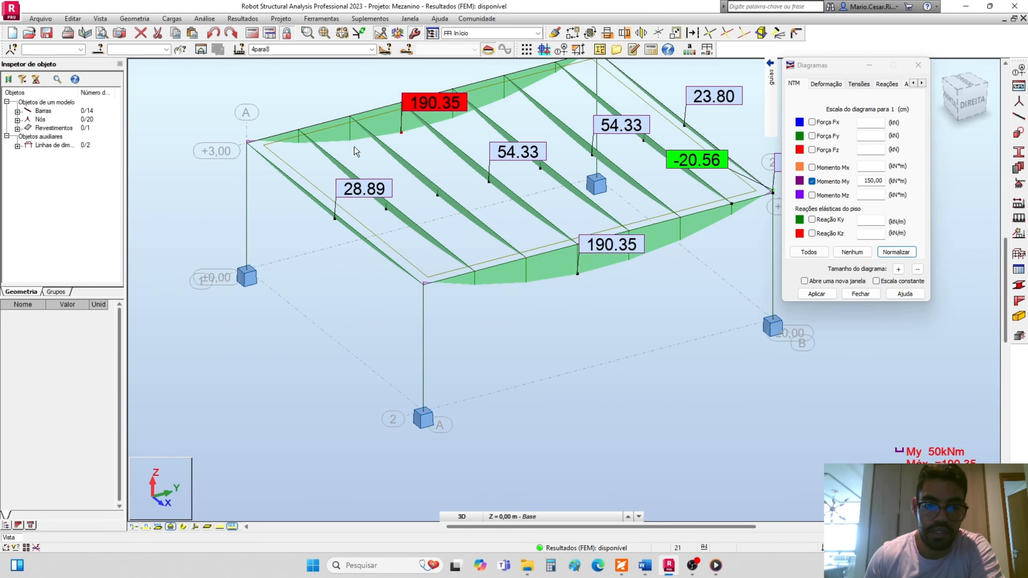
{"action": "scroll", "coordinate": [325, 206], "scroll_direction": "up", "scroll_amount": 3}
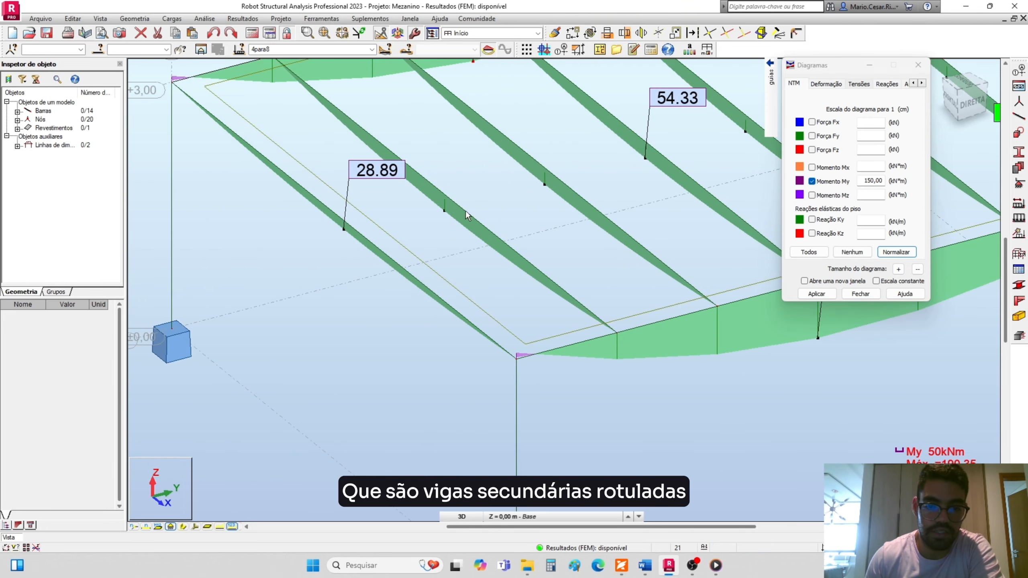
{"action": "middle_click_drag", "start_coordinate": [455, 223], "coordinate": [415, 268]}
{"action": "scroll", "coordinate": [523, 225], "scroll_direction": "down", "scroll_amount": 1}
{"action": "middle_click_drag", "start_coordinate": [510, 228], "coordinate": [444, 266]}
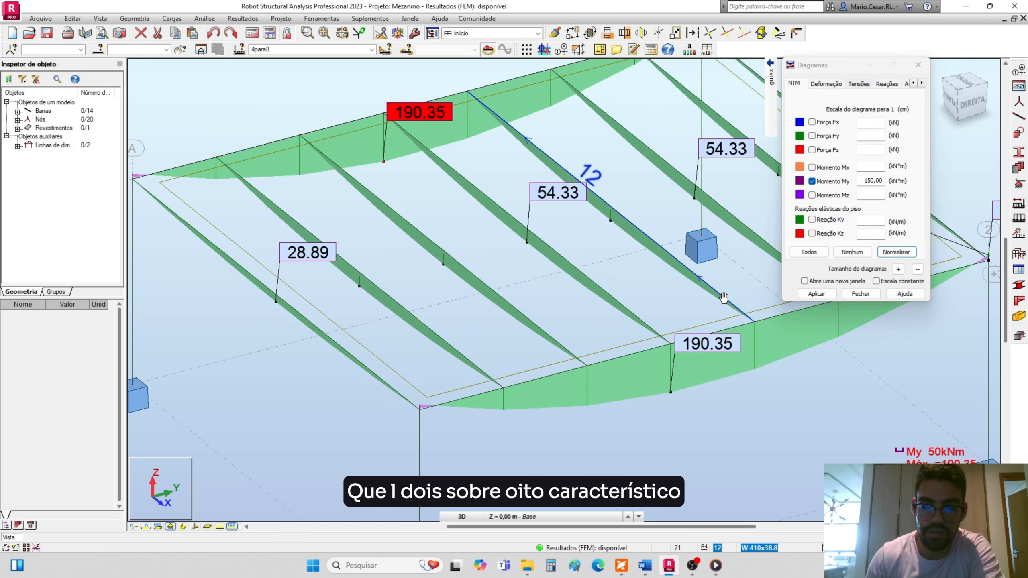
{"action": "middle_click_drag", "start_coordinate": [729, 220], "coordinate": [688, 230]}
{"action": "middle_click_drag", "start_coordinate": [677, 186], "coordinate": [524, 242]}
{"action": "middle_click_drag", "start_coordinate": [597, 341], "coordinate": [612, 224]}
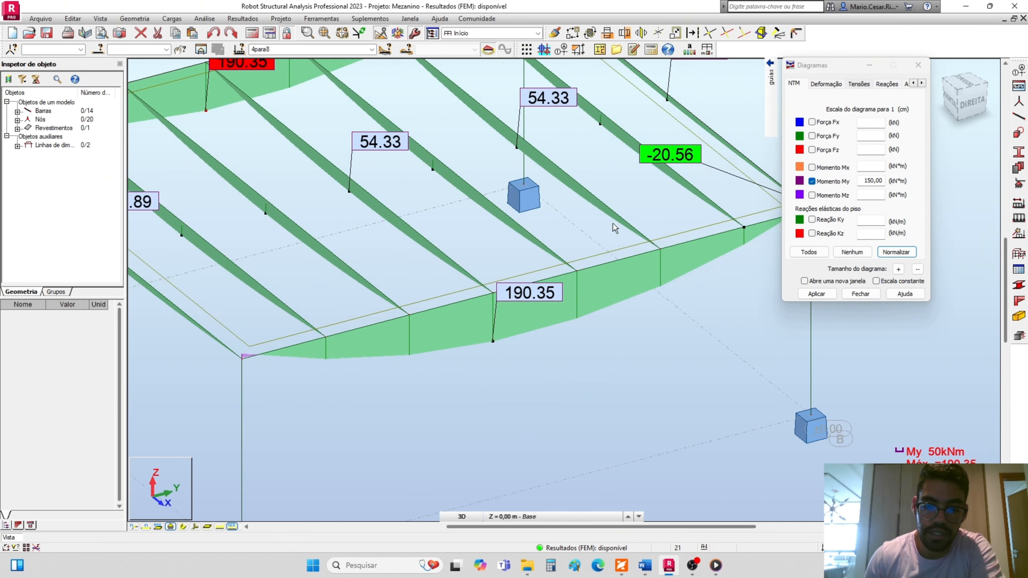
{"action": "middle_click_drag", "start_coordinate": [526, 298], "coordinate": [331, 307]}
{"action": "scroll", "coordinate": [666, 211], "scroll_direction": "up", "scroll_amount": 5}
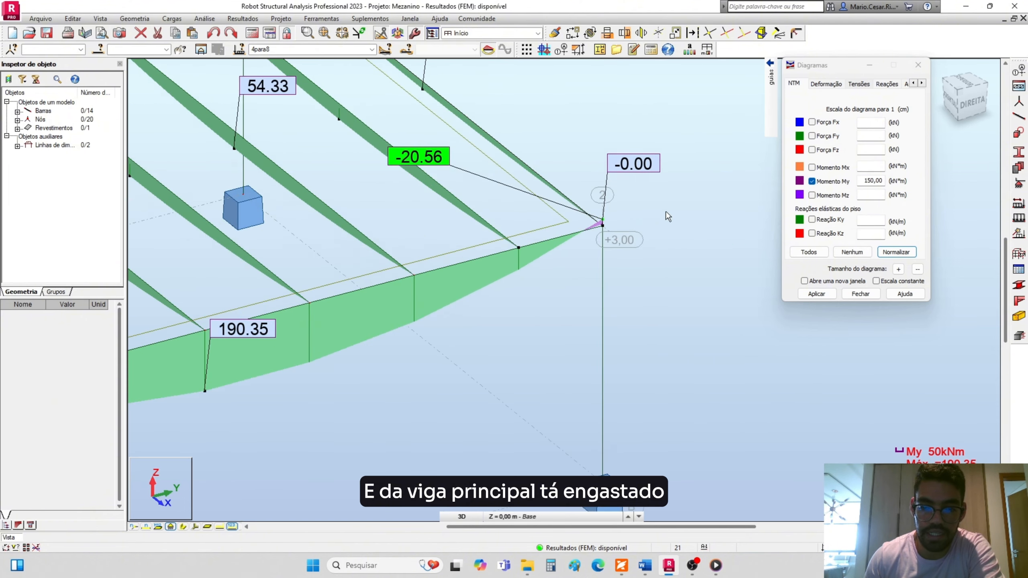
Inspect the small negative My moment at the main beam's fixed end by the column, and return to the whole mezzanine.
{"action": "scroll", "coordinate": [508, 230], "scroll_direction": "up", "scroll_amount": 3}
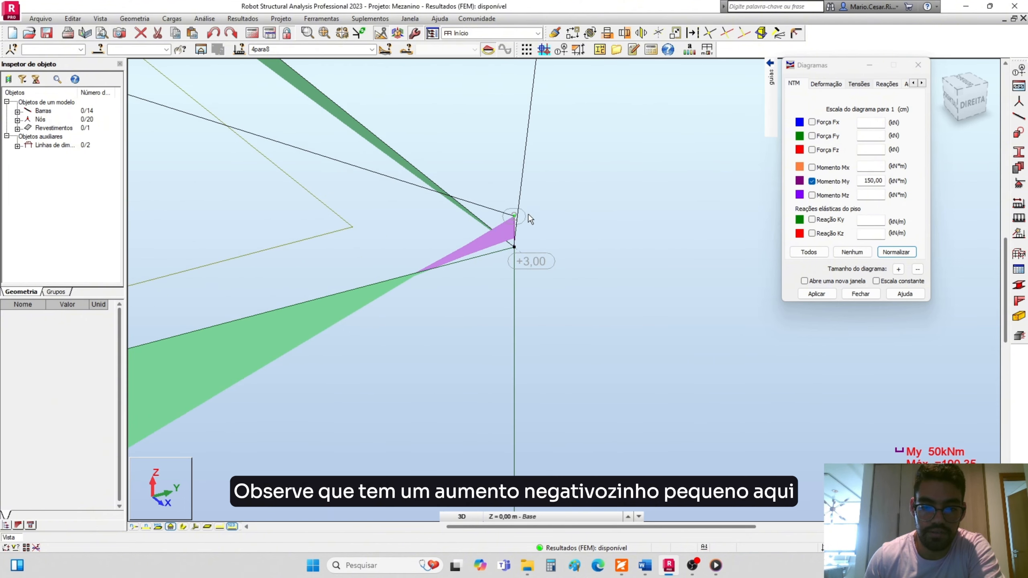
{"action": "scroll", "coordinate": [509, 232], "scroll_direction": "down", "scroll_amount": 6}
{"action": "middle_click_drag", "start_coordinate": [511, 232], "coordinate": [591, 225]}
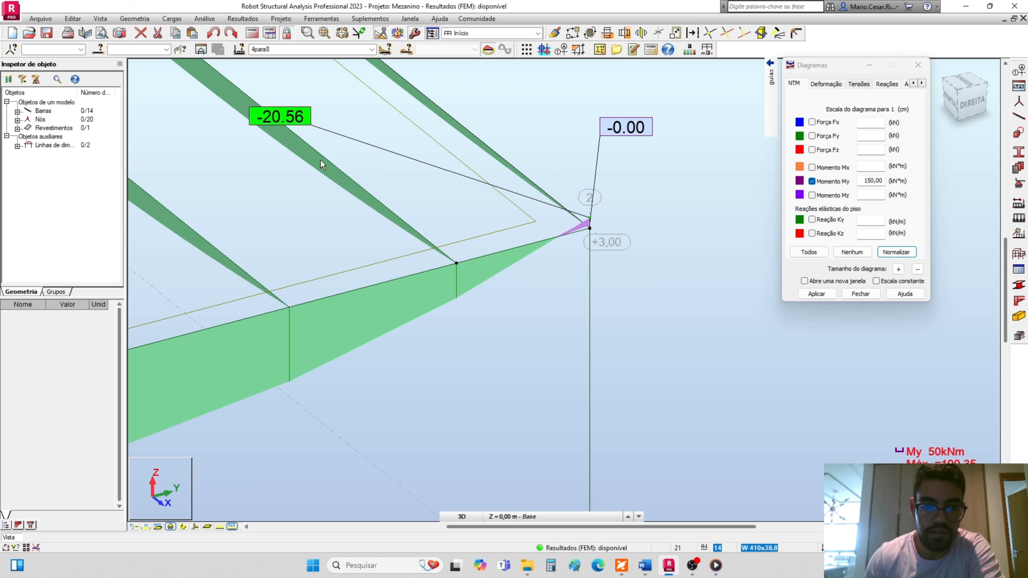
{"action": "scroll", "coordinate": [321, 183], "scroll_direction": "down", "scroll_amount": 6}
{"action": "middle_click_drag", "start_coordinate": [251, 199], "coordinate": [468, 225]}
{"action": "scroll", "coordinate": [448, 222], "scroll_direction": "up", "scroll_amount": 1}
{"action": "scroll", "coordinate": [475, 226], "scroll_direction": "down", "scroll_amount": 2}
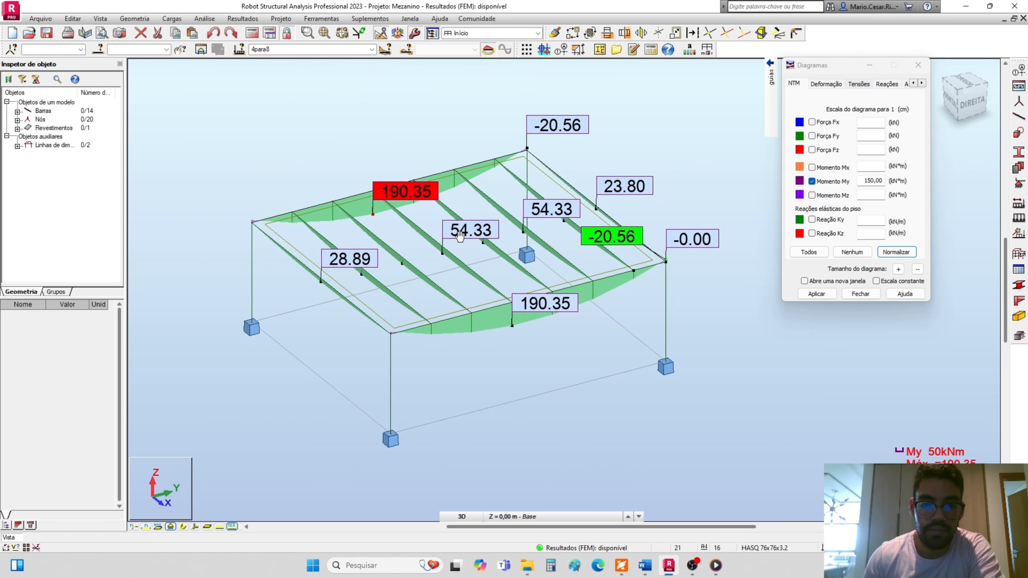
Show the My diagrams for load combination 5 (ULS/1) and for combination 6 (ULS/2).
{"action": "left_click", "coordinate": [371, 50]}
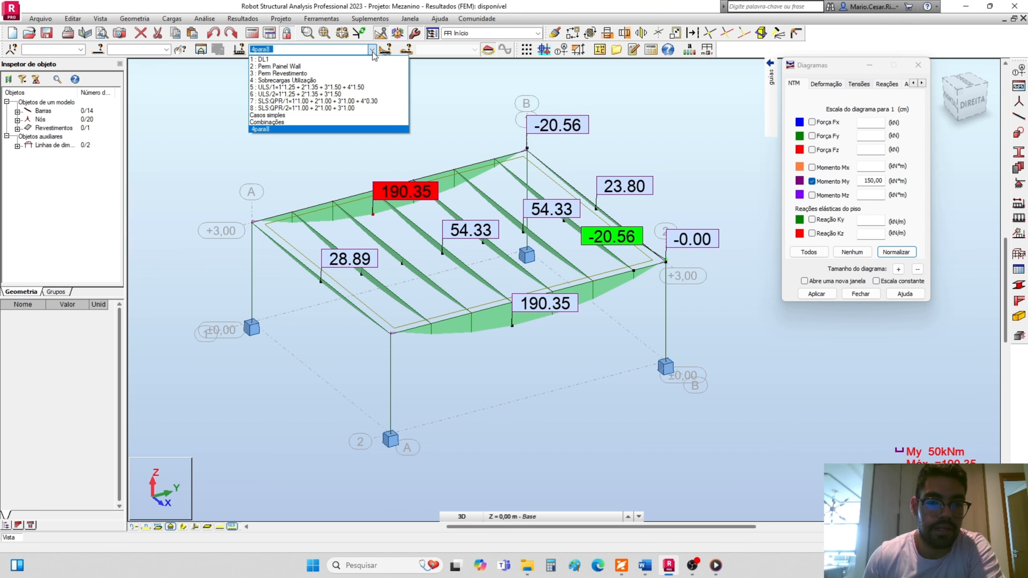
{"action": "left_click", "coordinate": [373, 53]}
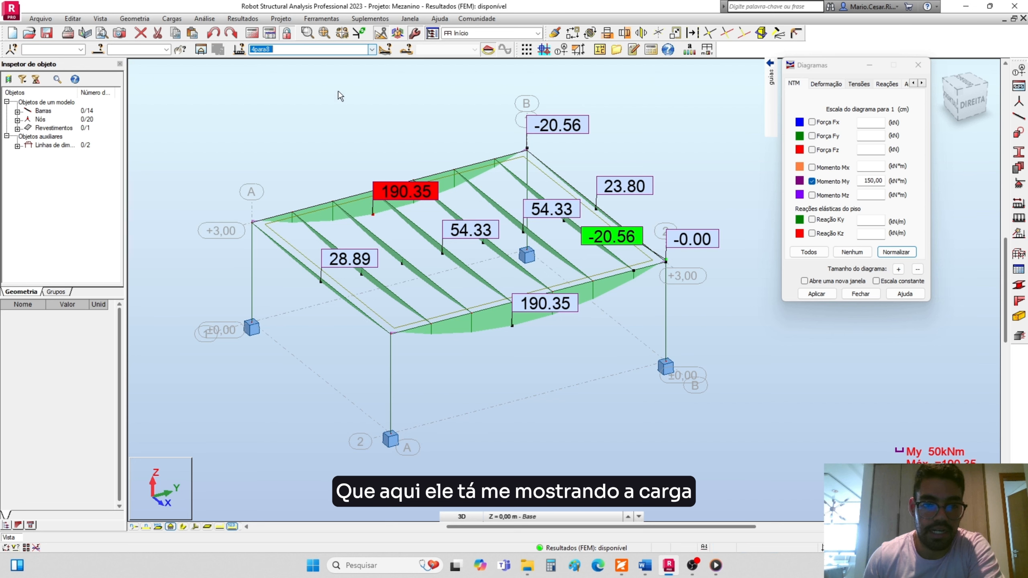
{"action": "left_click", "coordinate": [372, 50]}
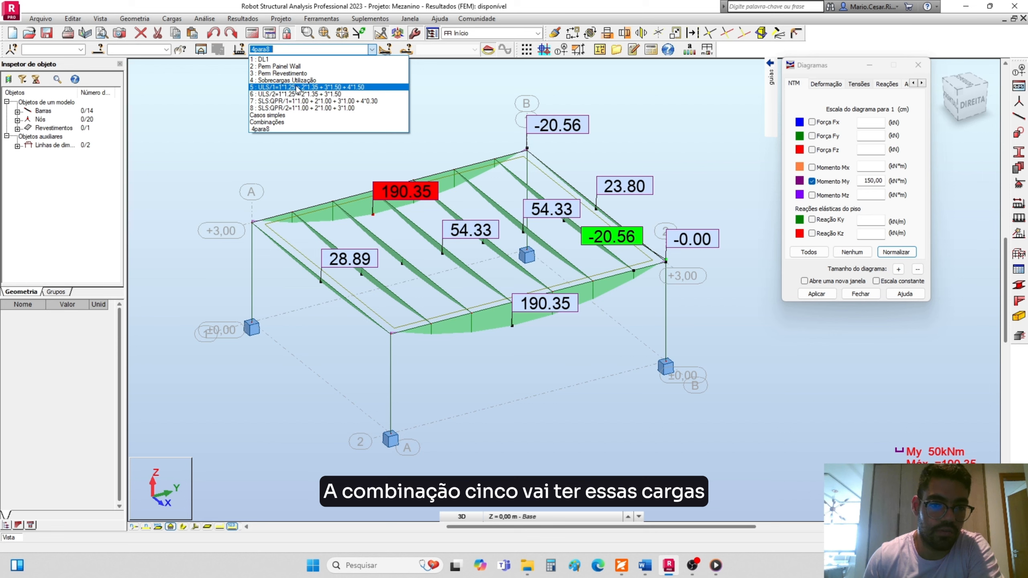
{"action": "left_click", "coordinate": [339, 90]}
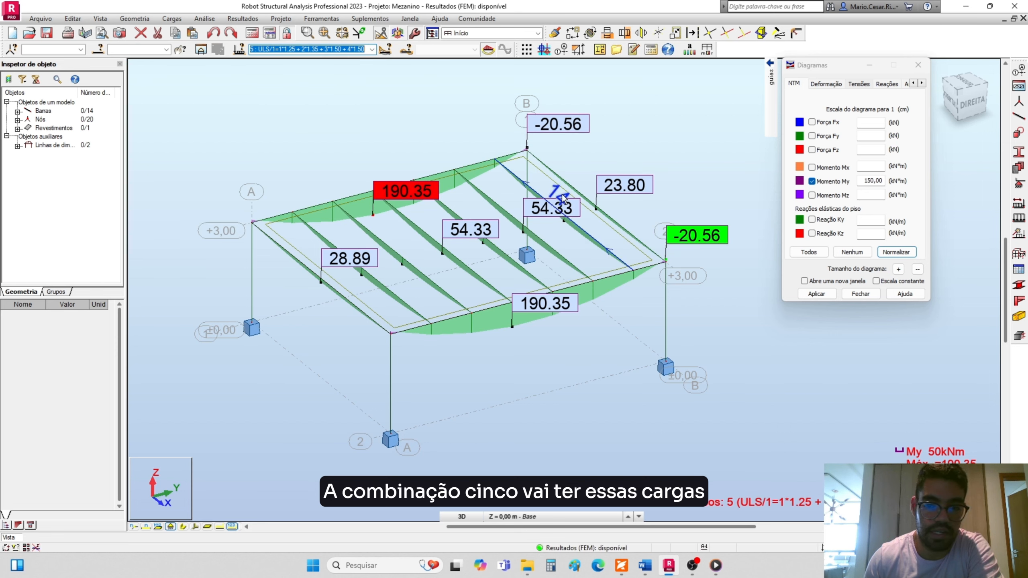
{"action": "left_click", "coordinate": [371, 49]}
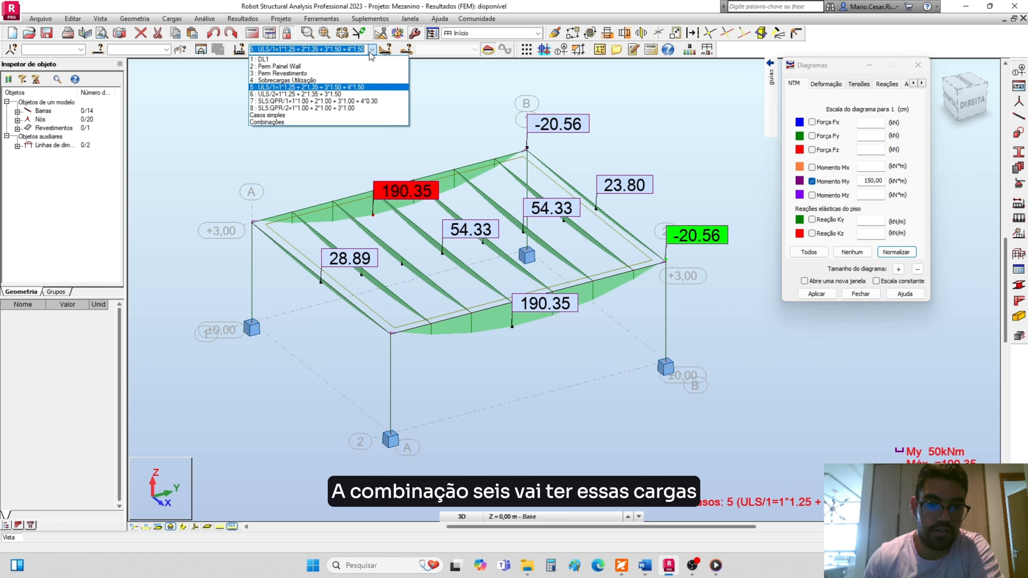
{"action": "left_click", "coordinate": [359, 95]}
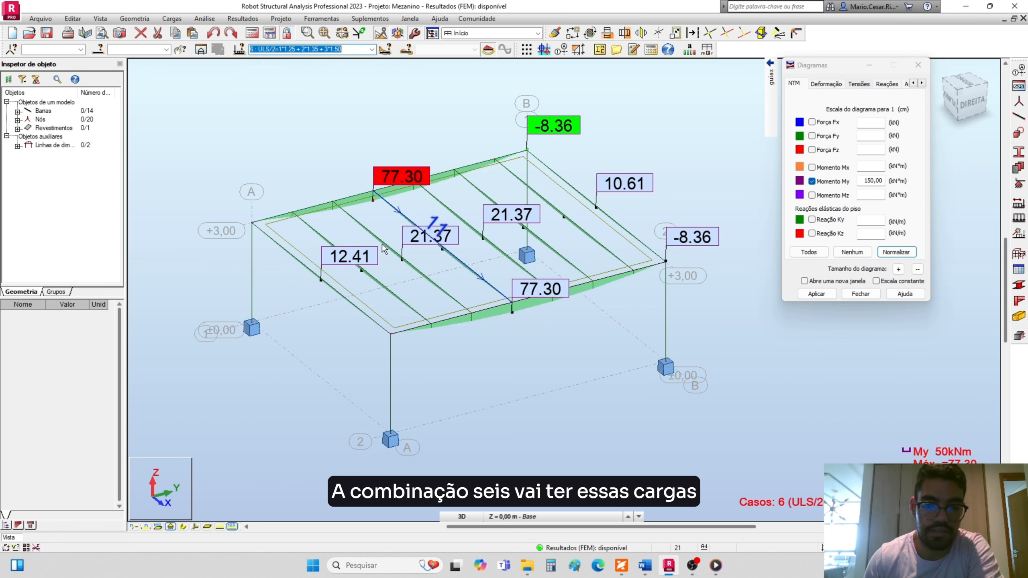
View the My diagrams for service combinations 7 (SLS:QPR/1) and 8 (SLS:QPR/2).
{"action": "left_click", "coordinate": [371, 49]}
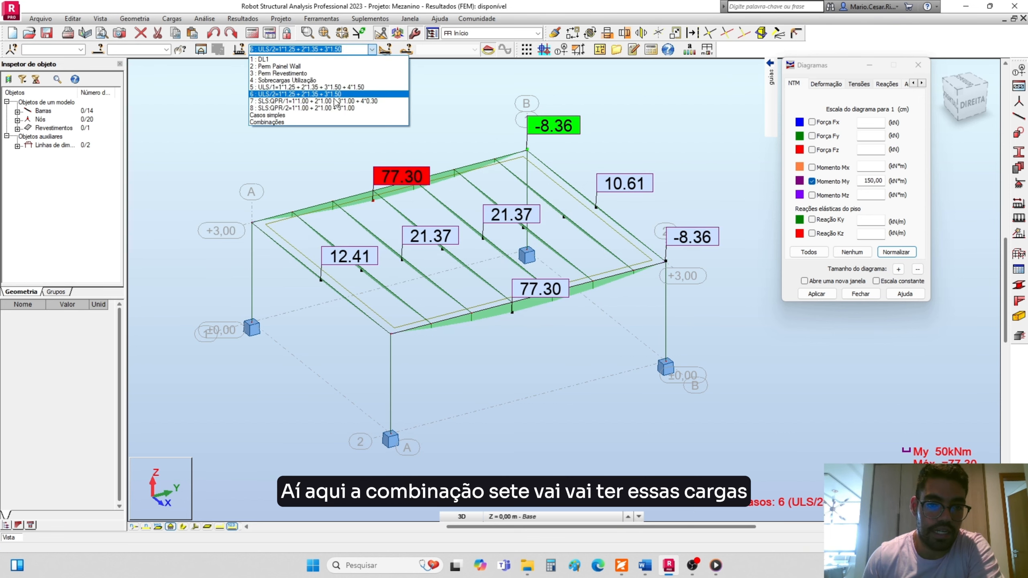
{"action": "left_click", "coordinate": [366, 104]}
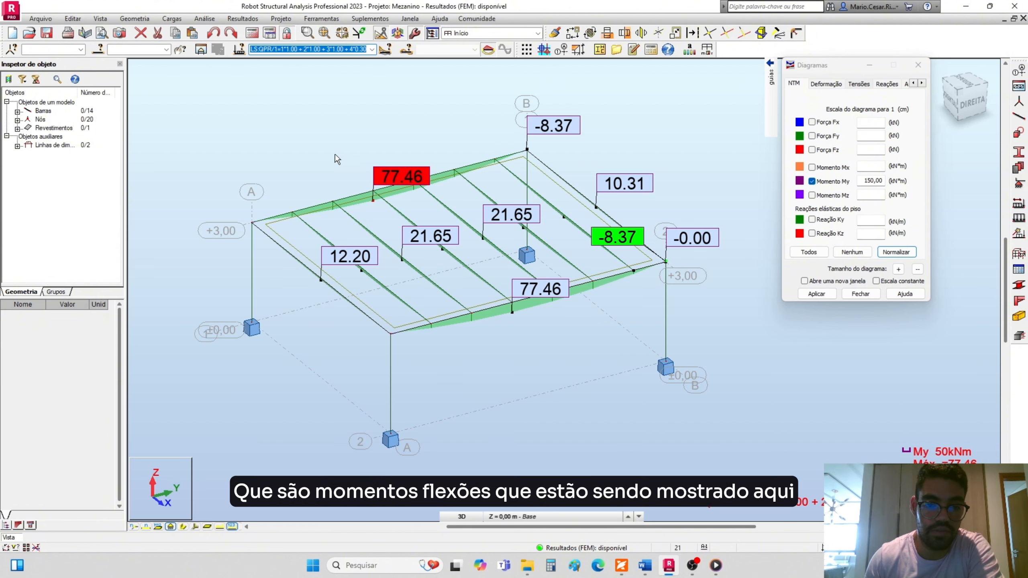
{"action": "left_click", "coordinate": [371, 49]}
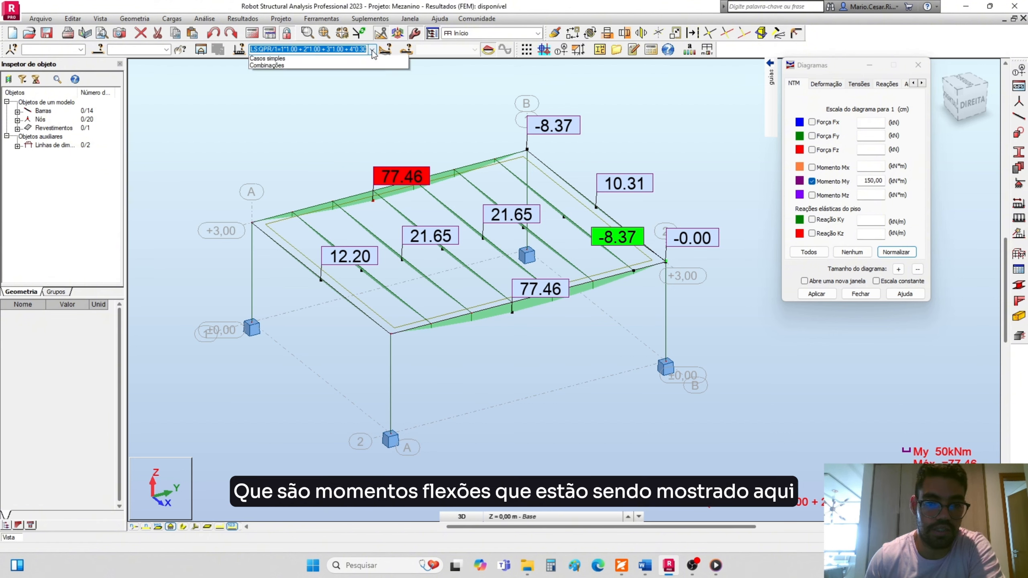
{"action": "left_click", "coordinate": [348, 109]}
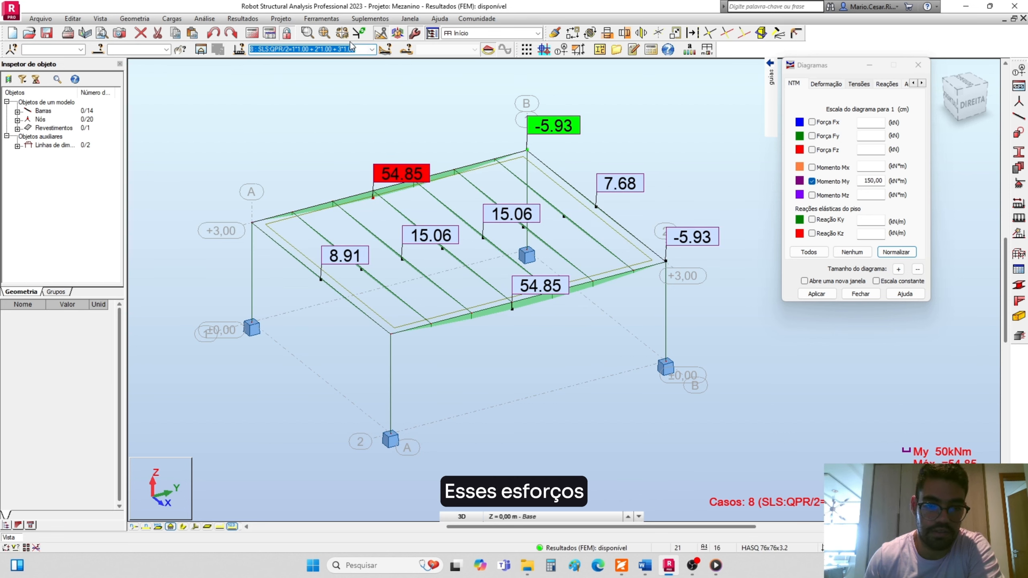
Compare the bending moments of ultimate combinations 5 (ULS/1) and 6 (ULS/2), ending with combination 5 displayed.
{"action": "left_click", "coordinate": [371, 50]}
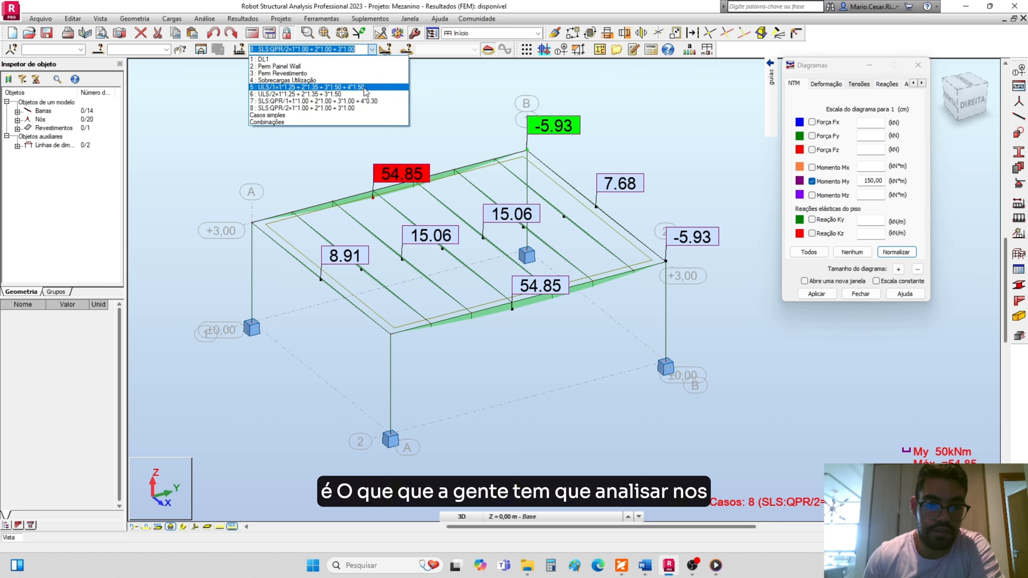
{"action": "left_click", "coordinate": [277, 87]}
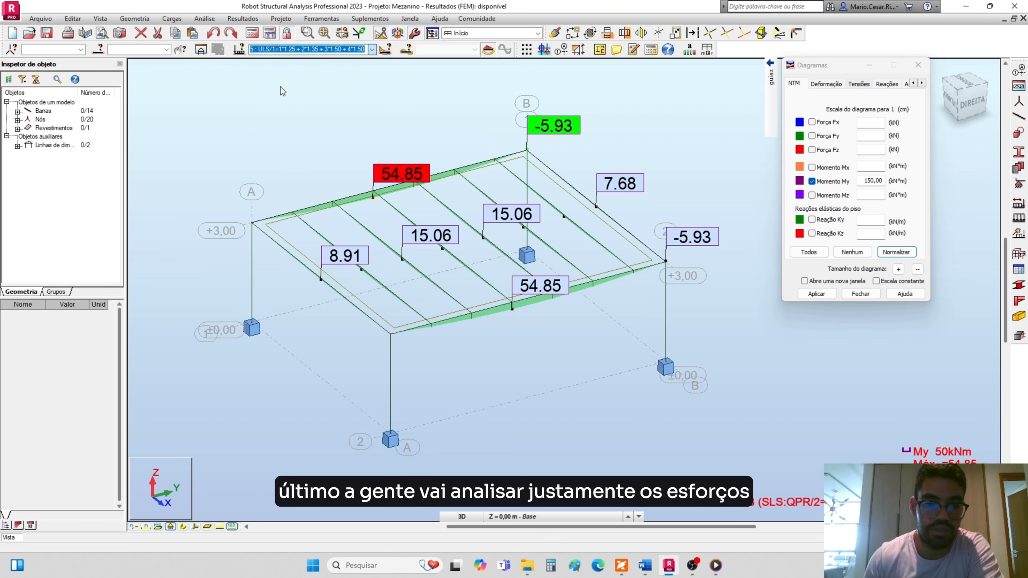
{"action": "left_click", "coordinate": [371, 49]}
{"action": "left_click", "coordinate": [372, 49]}
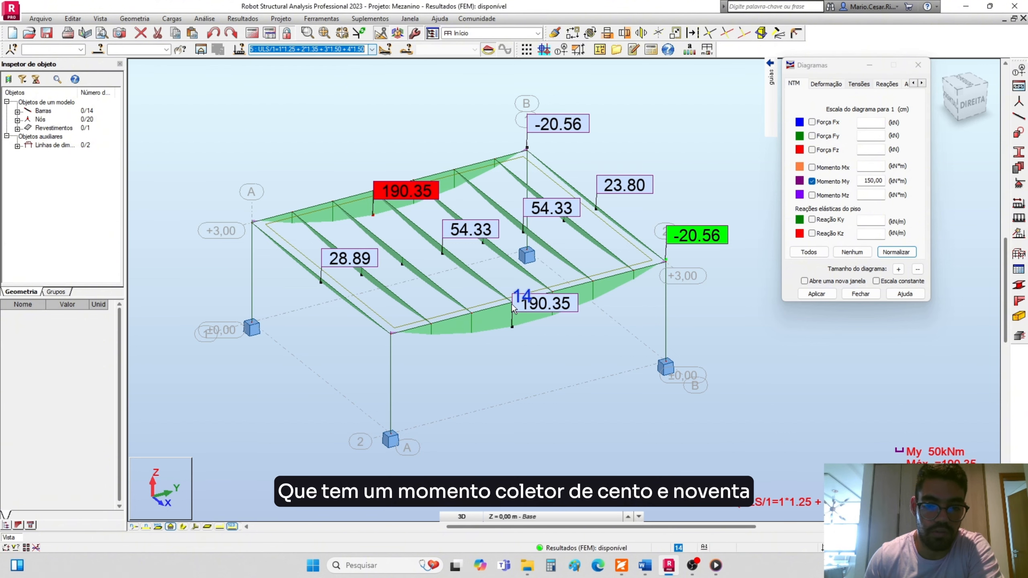
{"action": "left_click", "coordinate": [371, 50]}
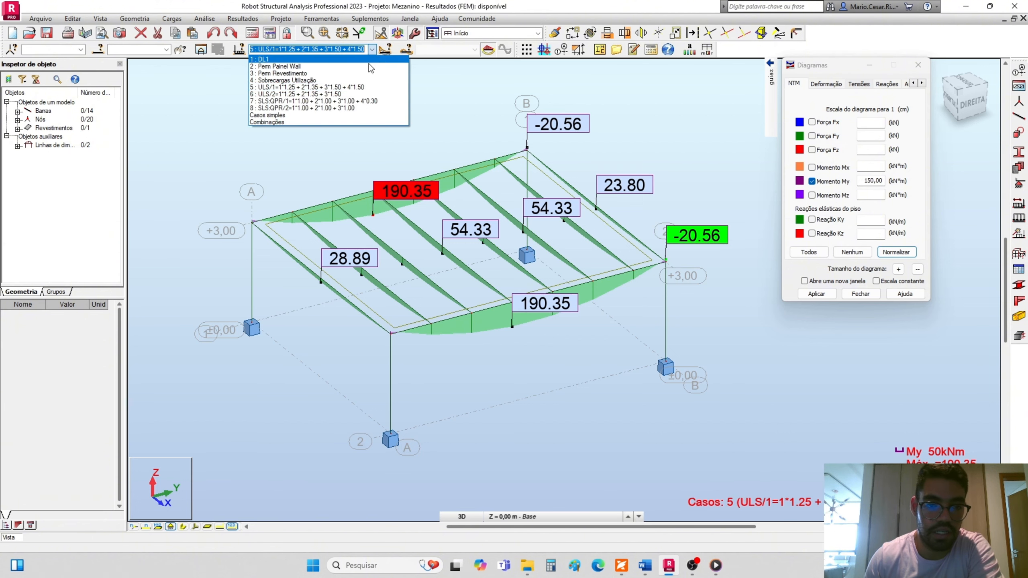
{"action": "left_click", "coordinate": [363, 97]}
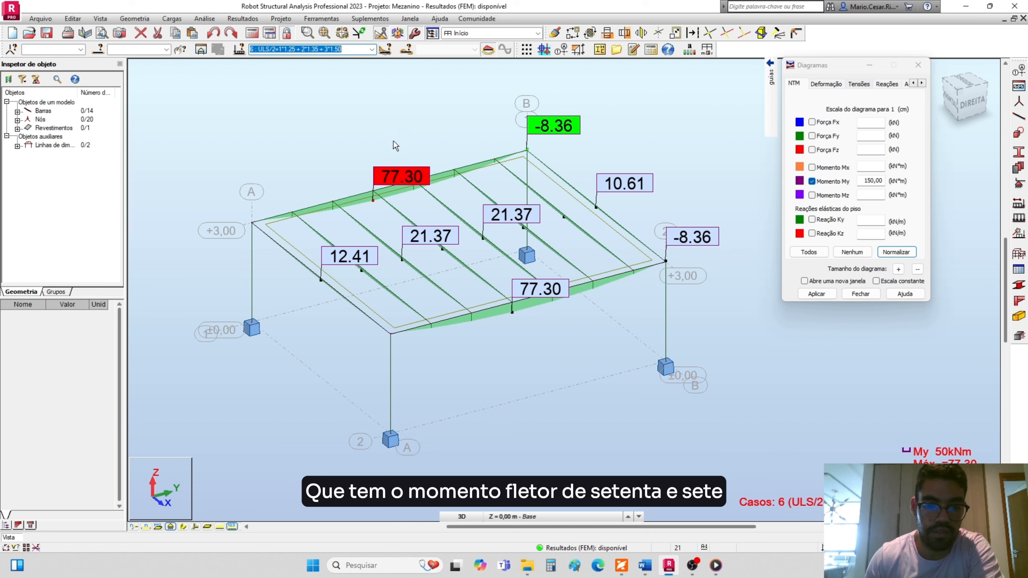
{"action": "left_click", "coordinate": [372, 49]}
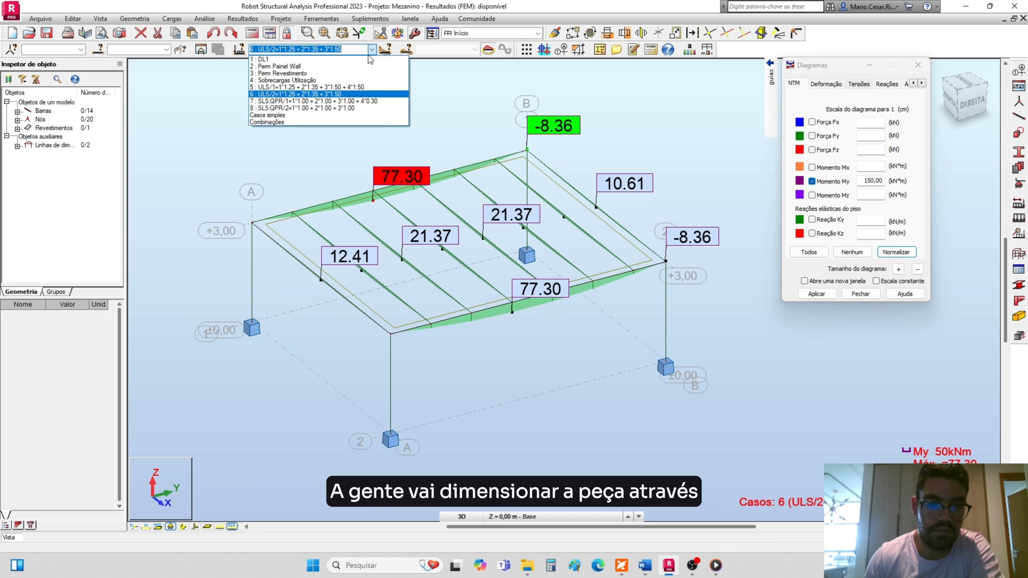
{"action": "left_click", "coordinate": [341, 87]}
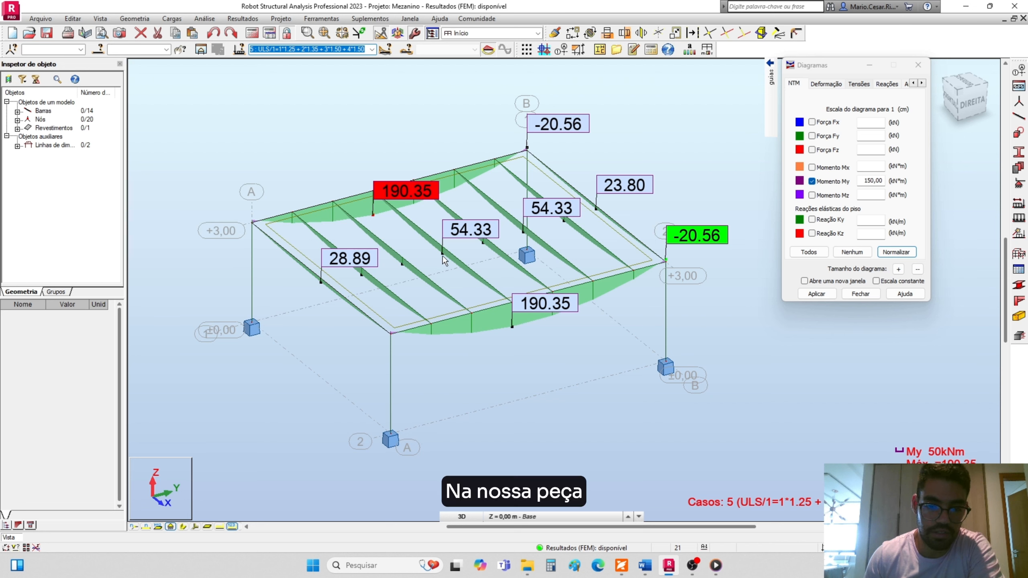
Switch the displayed results to service combination 7 (SLS:QPR/1) for the deformation check.
{"action": "left_click", "coordinate": [372, 55]}
{"action": "left_click", "coordinate": [372, 55]}
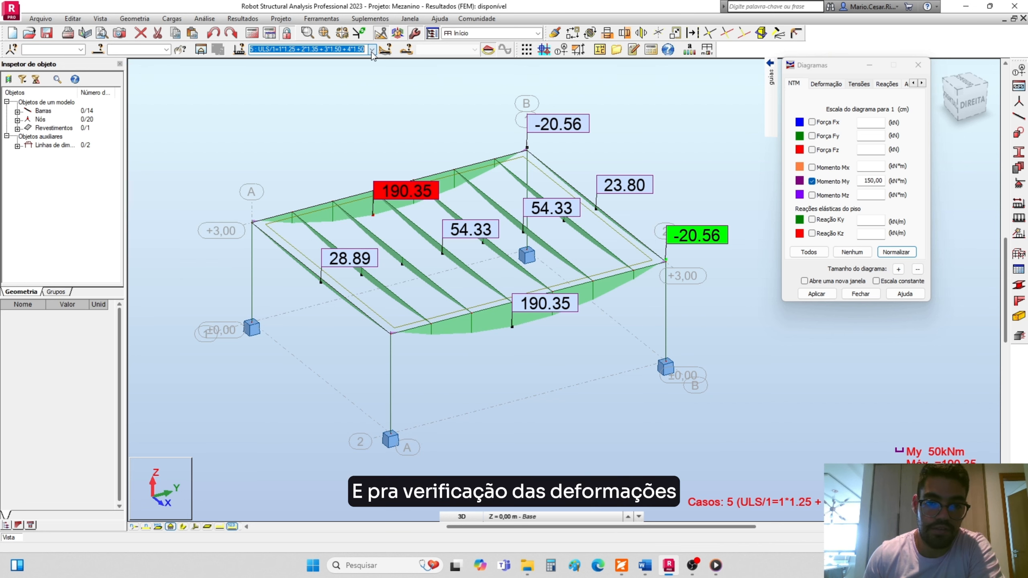
{"action": "left_click", "coordinate": [373, 56]}
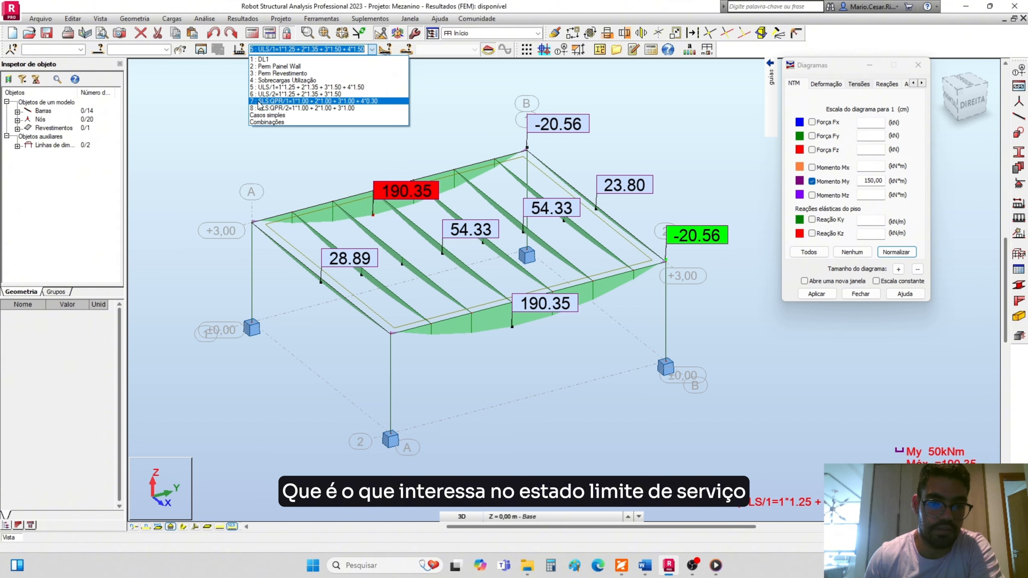
{"action": "left_click", "coordinate": [282, 101]}
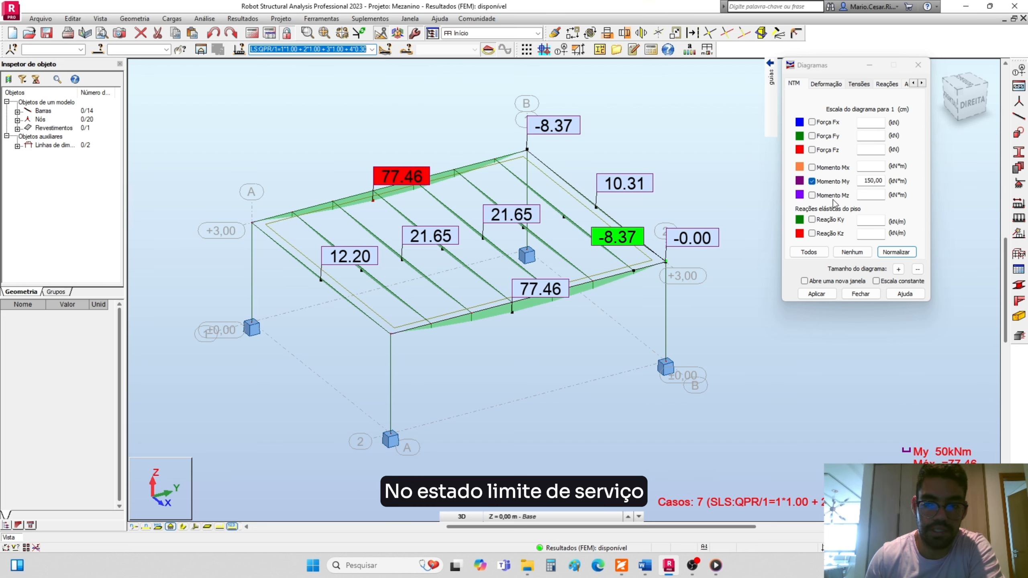
Turn off the Momento My diagram and display the exact bar deformation (Deformação exata das barras) with a normalized scale.
{"action": "left_click", "coordinate": [837, 184]}
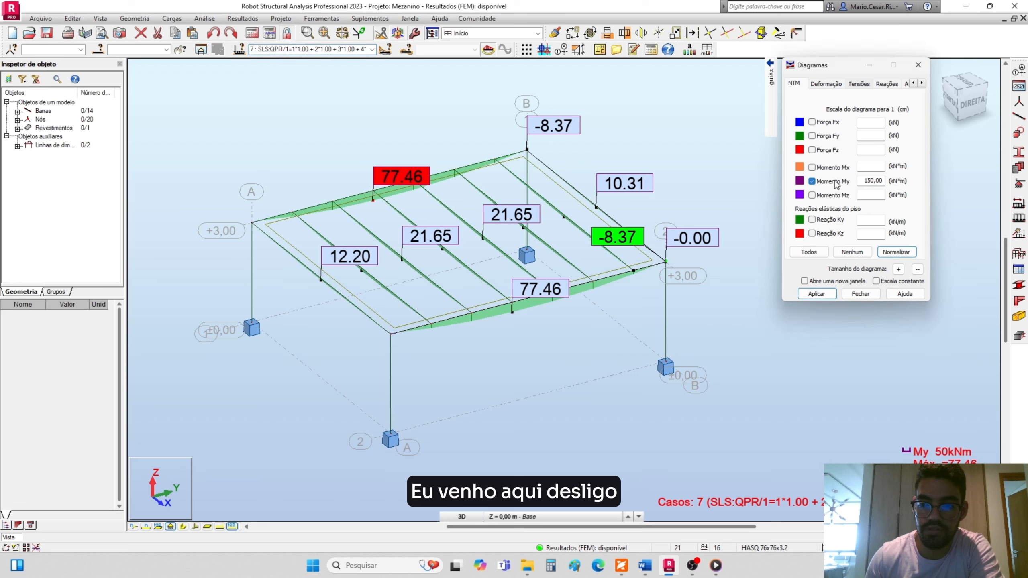
{"action": "left_click", "coordinate": [895, 253]}
{"action": "left_click", "coordinate": [824, 85]}
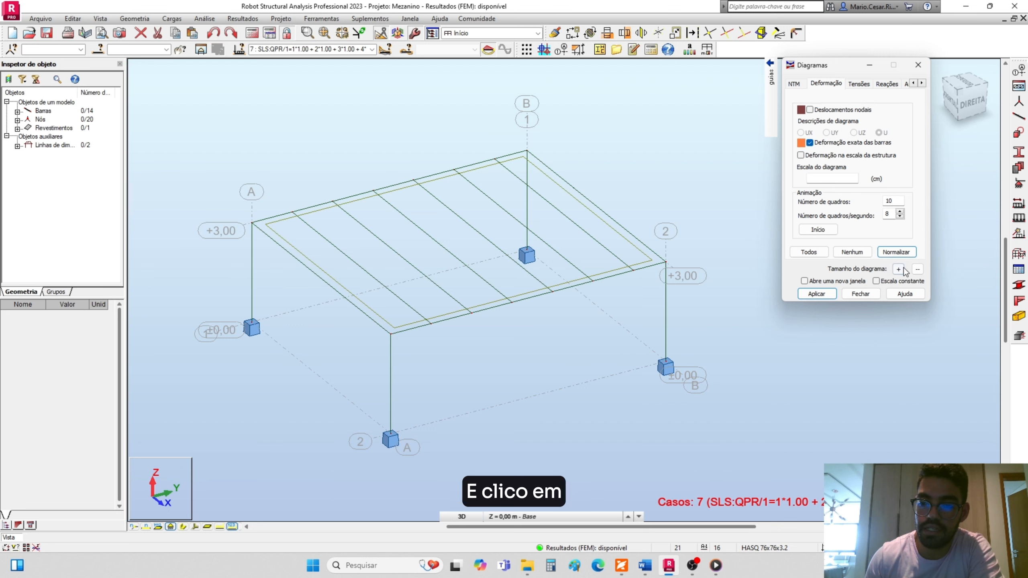
{"action": "left_click", "coordinate": [904, 252]}
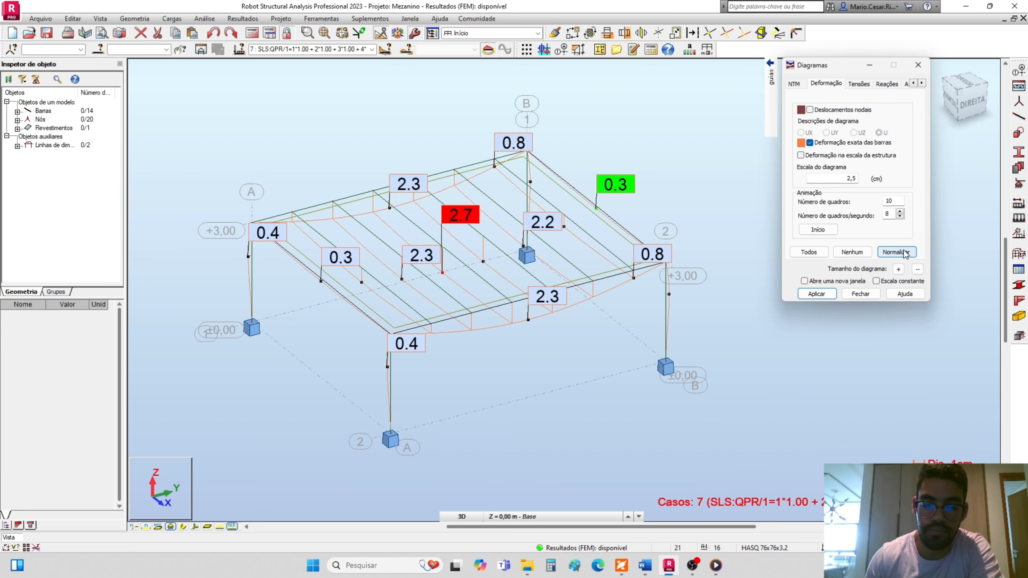
Examine the deflections of the main and secondary beams for combination 7.
{"action": "middle_click_drag", "start_coordinate": [429, 340], "coordinate": [432, 327]}
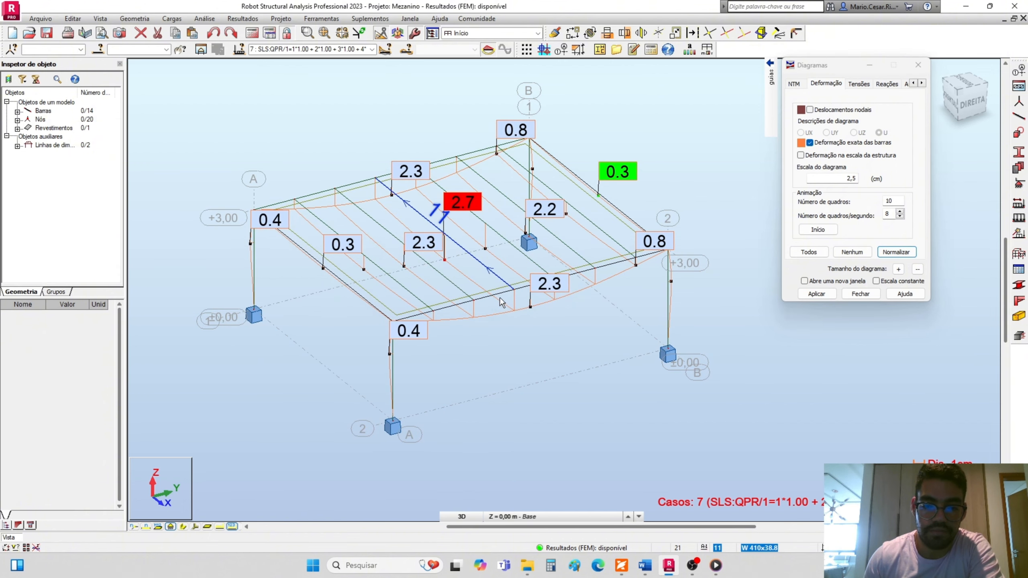
{"action": "scroll", "coordinate": [562, 314], "scroll_direction": "up", "scroll_amount": 1}
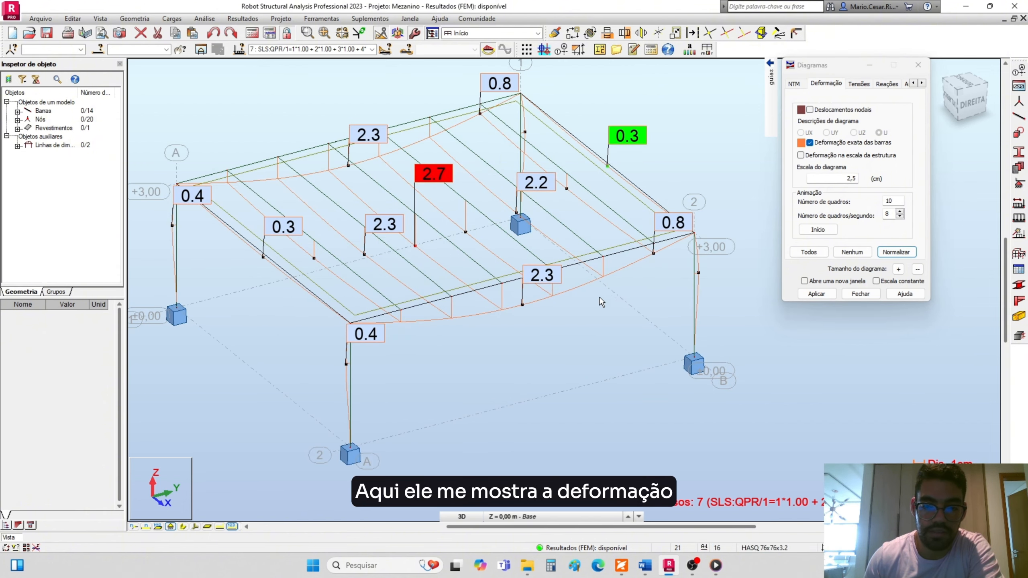
{"action": "scroll", "coordinate": [557, 299], "scroll_direction": "up", "scroll_amount": 2}
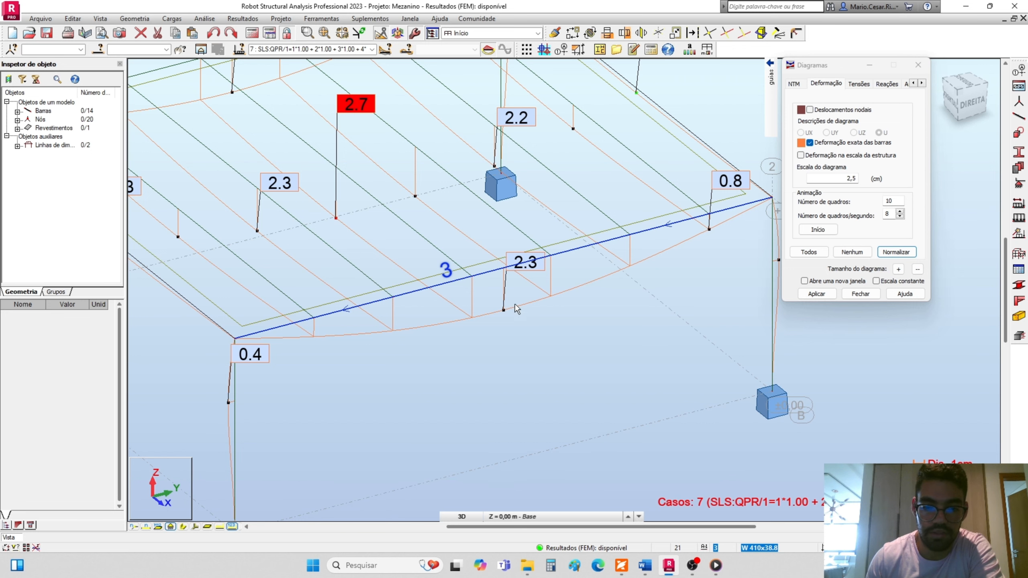
{"action": "middle_click_drag", "start_coordinate": [477, 298], "coordinate": [547, 369]}
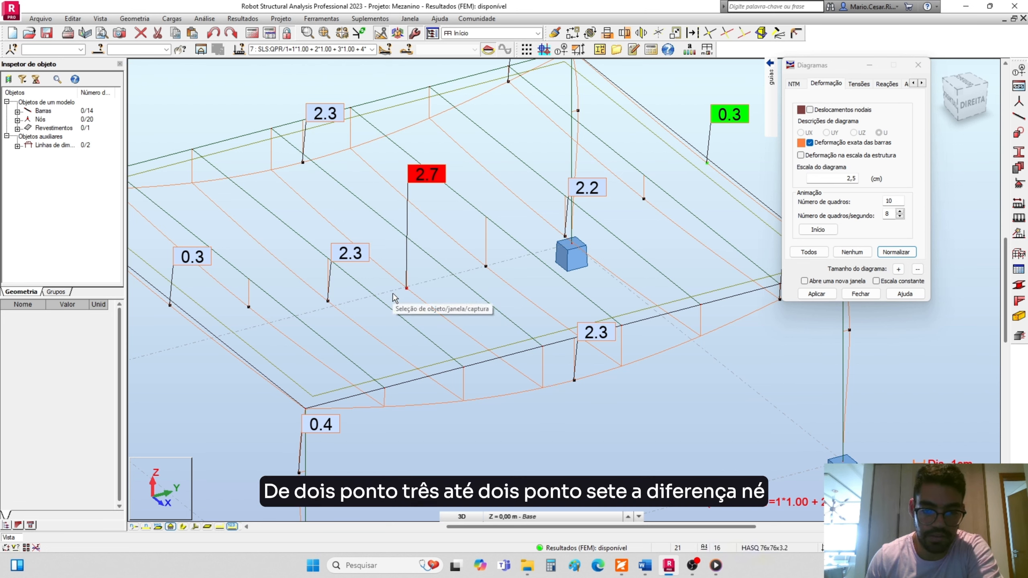
{"action": "scroll", "coordinate": [393, 295], "scroll_direction": "down", "scroll_amount": 3}
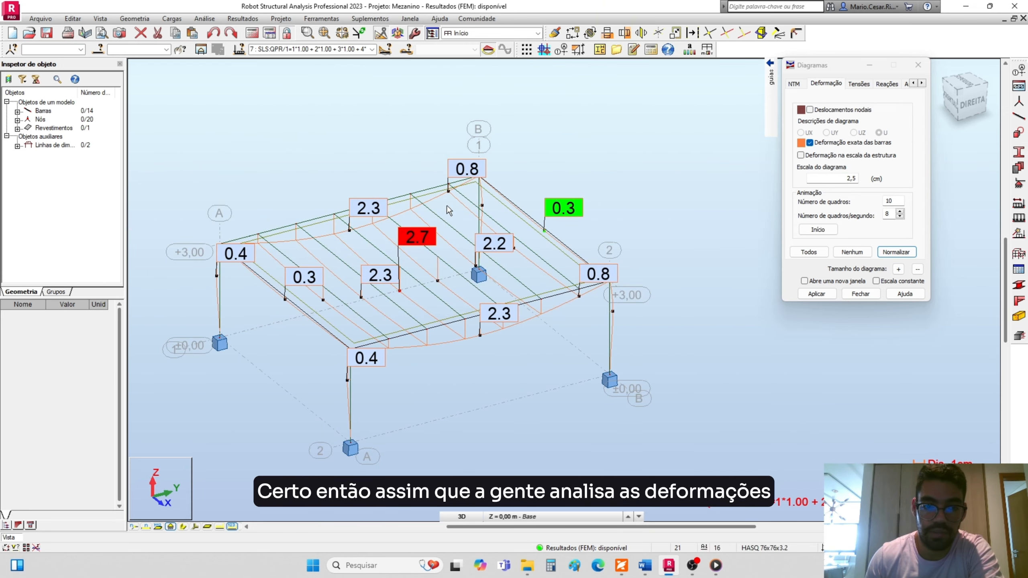
Compare the deformations with those of combination 8 (SLS:QPR/2), and return to combination 7 (SLS:QPR/1).
{"action": "left_click", "coordinate": [372, 49]}
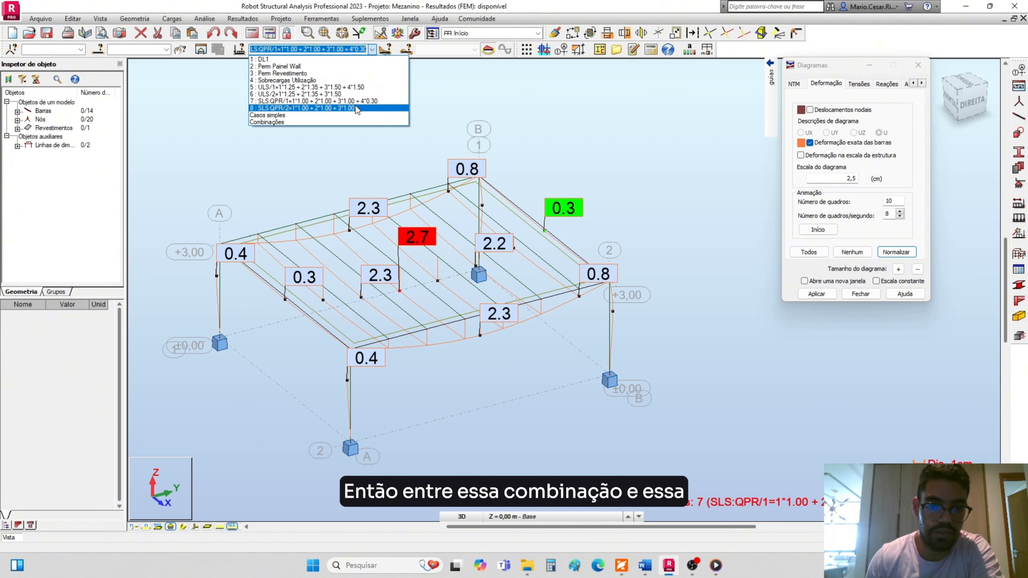
{"action": "left_click", "coordinate": [355, 108]}
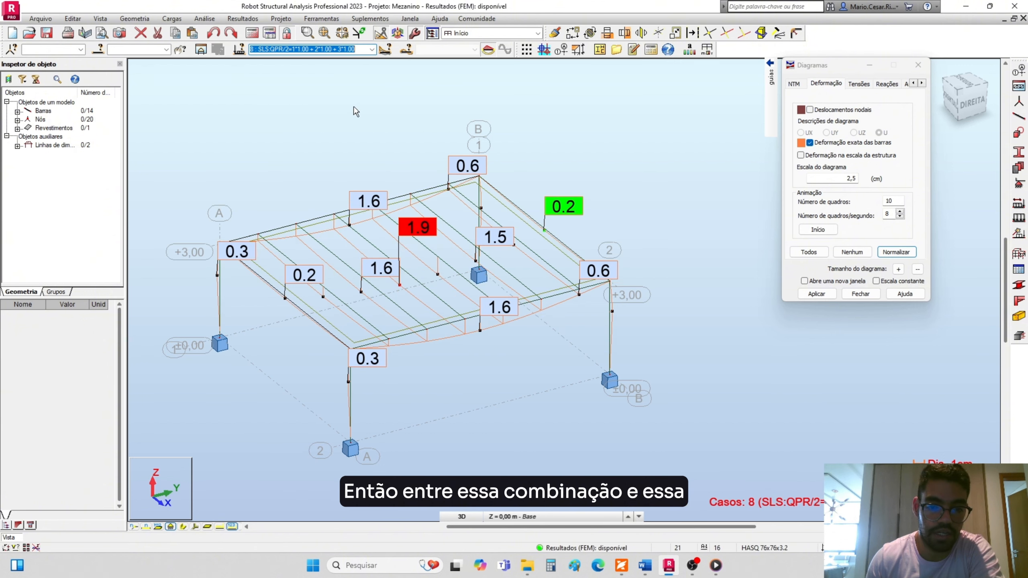
{"action": "left_click", "coordinate": [371, 49]}
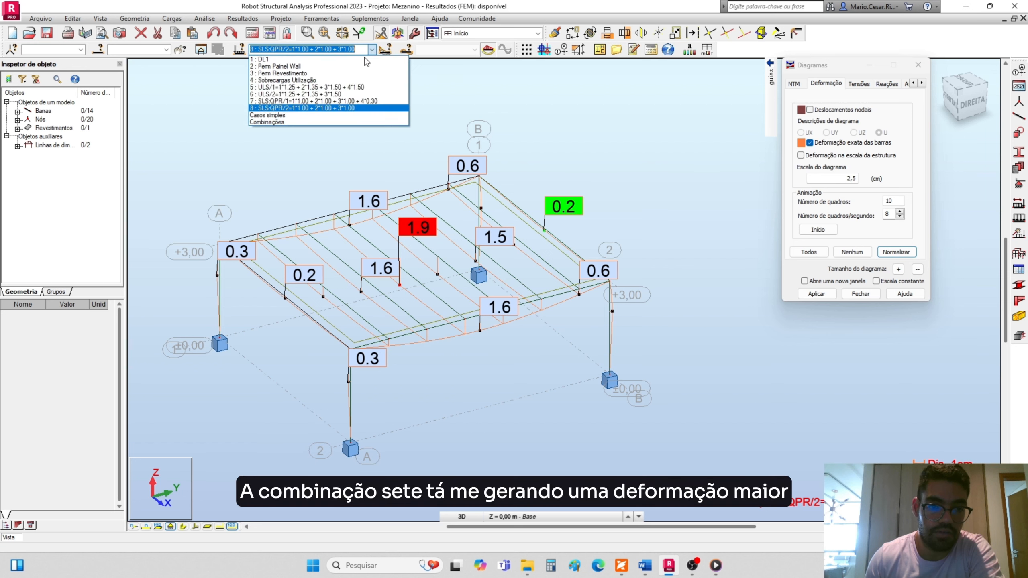
{"action": "left_click", "coordinate": [352, 102]}
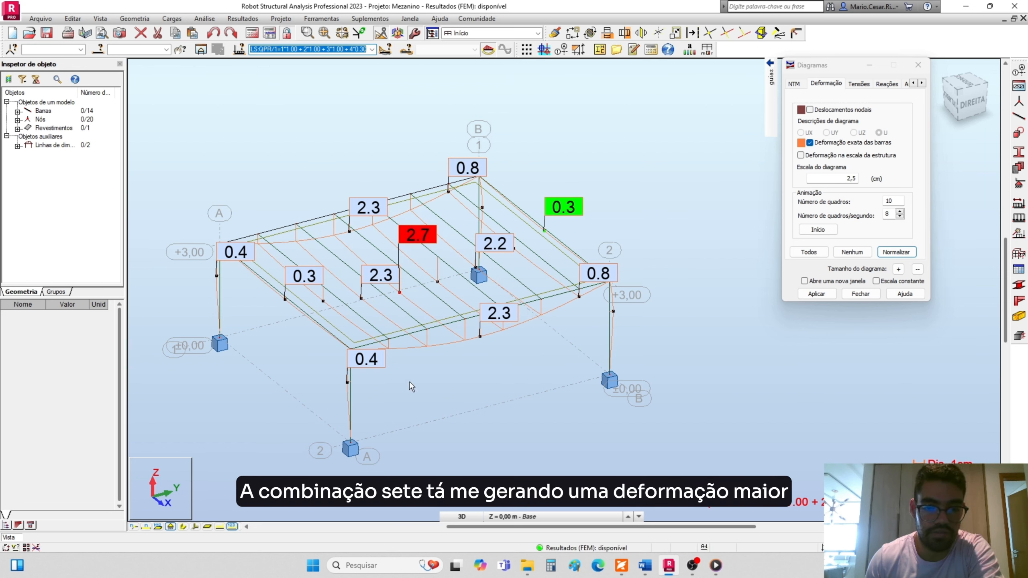
Turn off the exact bar deformation display (Deformação exata das barras) on the mezzanine model and close the Diagramas dialog.
{"action": "middle_click_drag", "start_coordinate": [339, 318], "coordinate": [411, 332]}
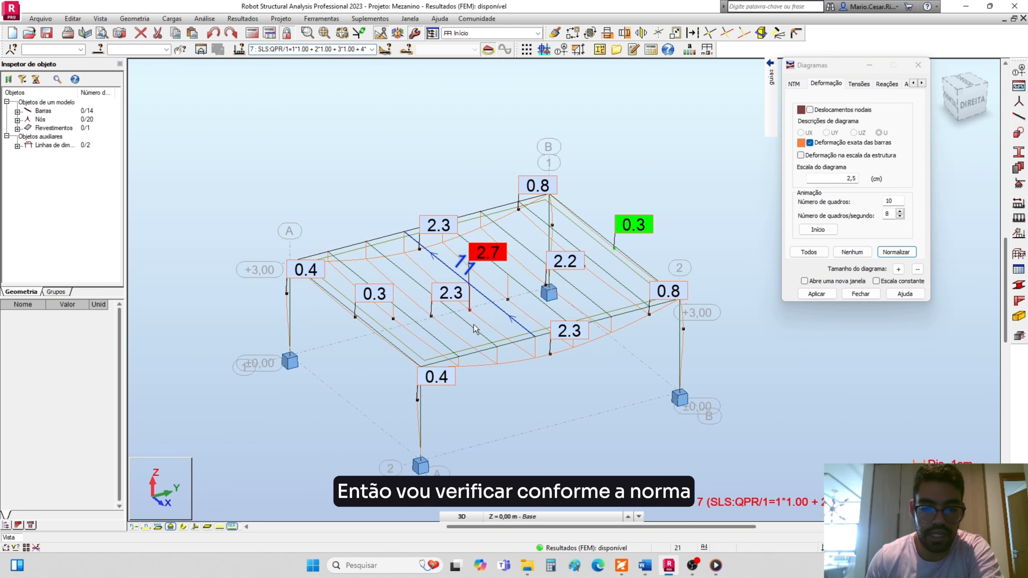
{"action": "scroll", "coordinate": [474, 325], "scroll_direction": "up", "scroll_amount": 1}
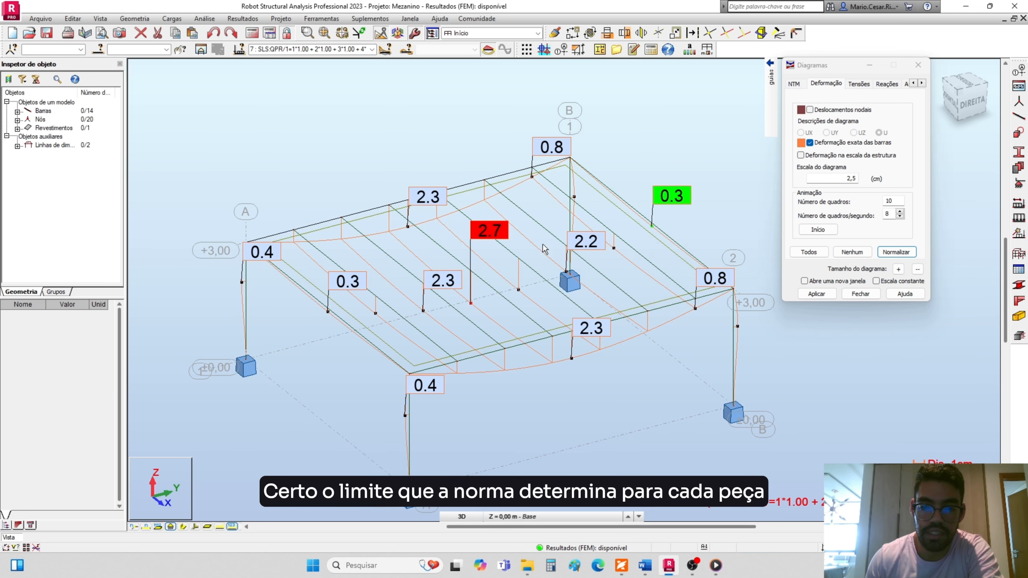
{"action": "middle_click_drag", "start_coordinate": [574, 261], "coordinate": [534, 229]}
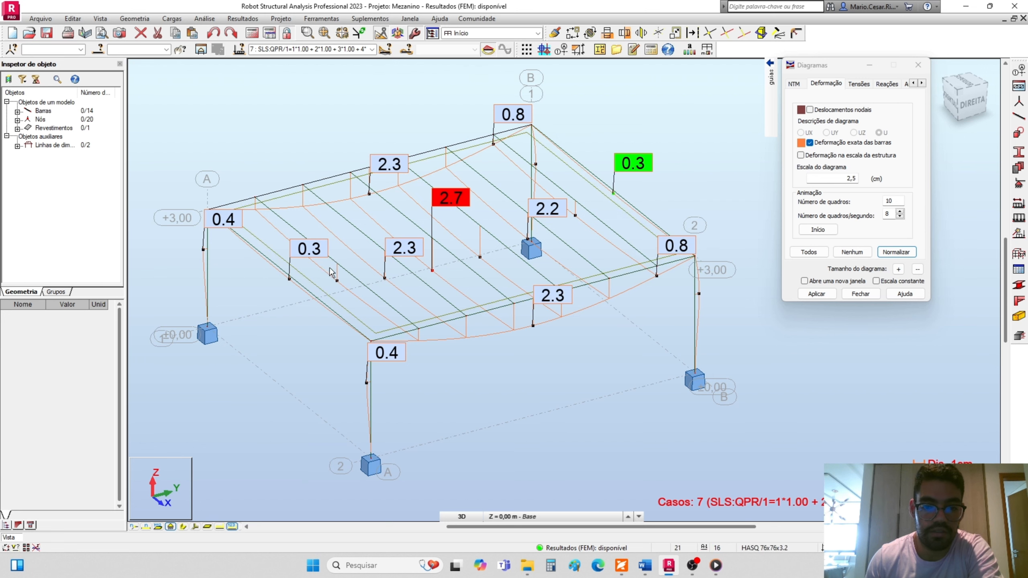
{"action": "middle_click_drag", "start_coordinate": [330, 268], "coordinate": [336, 281]}
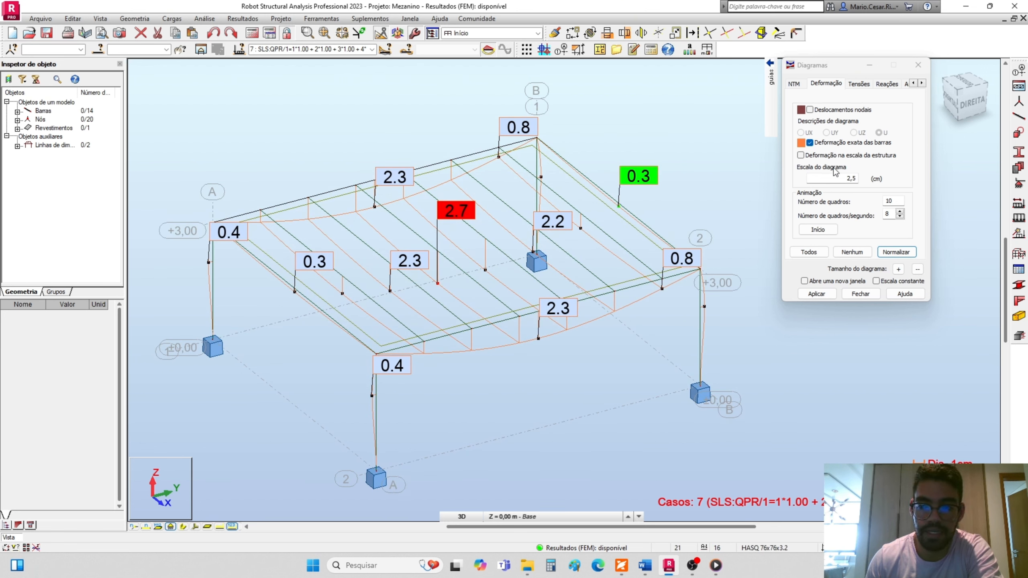
{"action": "left_click", "coordinate": [828, 142]}
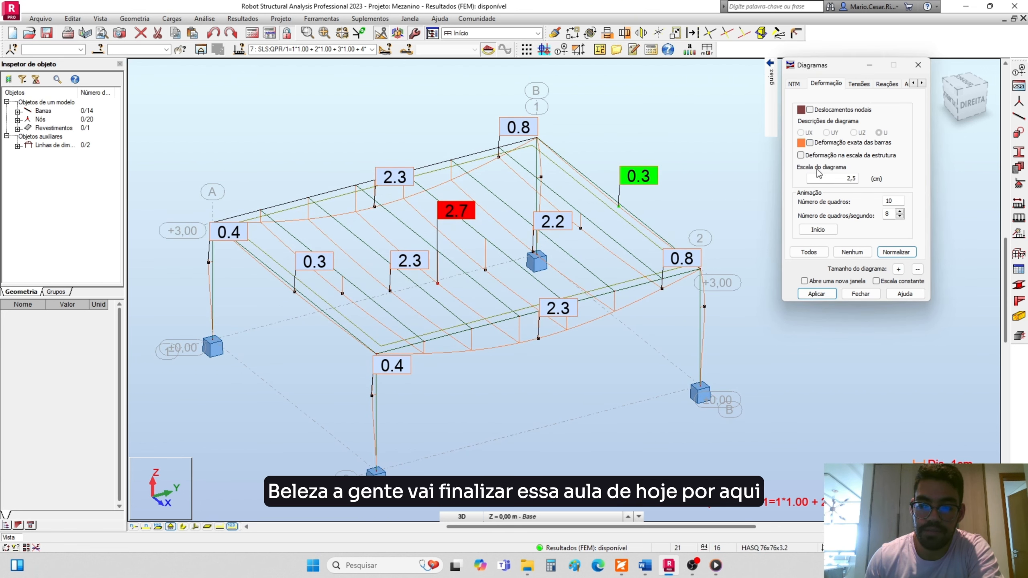
{"action": "left_click", "coordinate": [901, 253]}
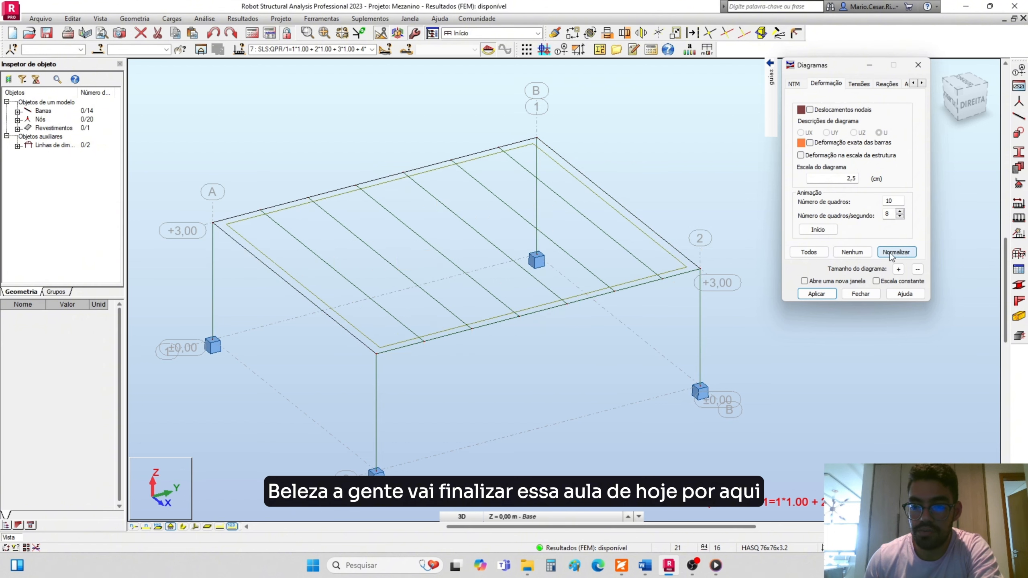
{"action": "left_click", "coordinate": [861, 293]}
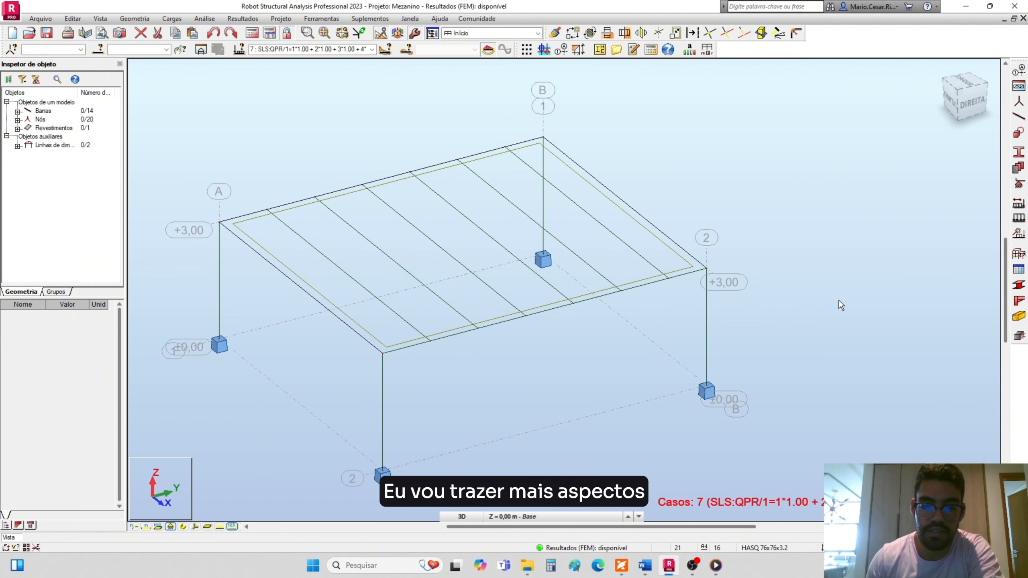